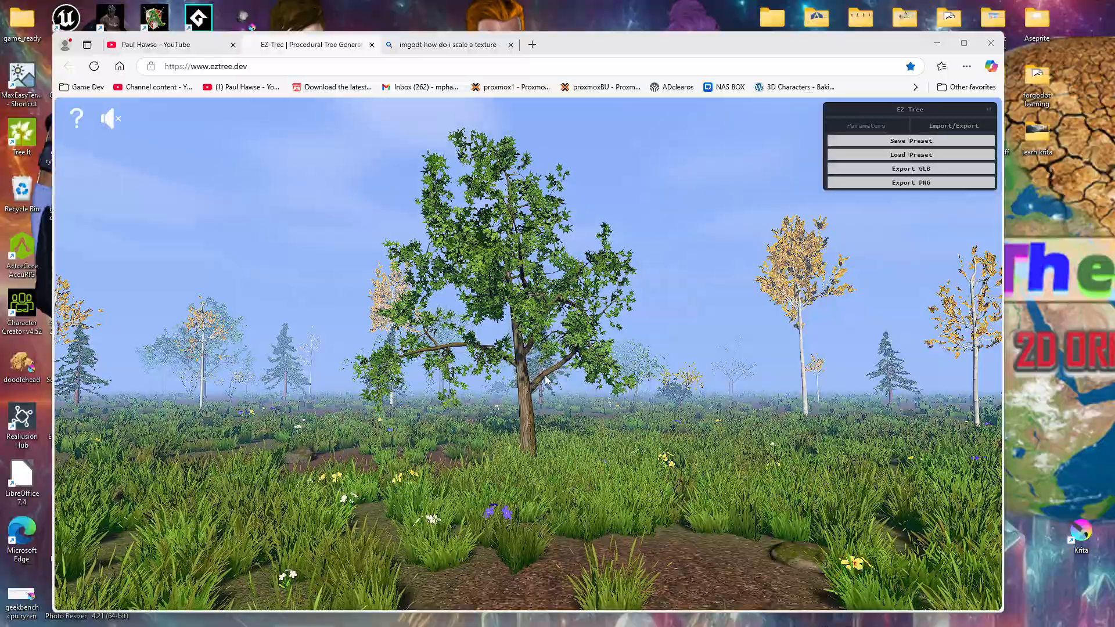
Step: Switch the tree preset from the generator's parameters to Pine Medium
scroll(545, 381, "up", 5)
scroll(546, 379, "down", 5)
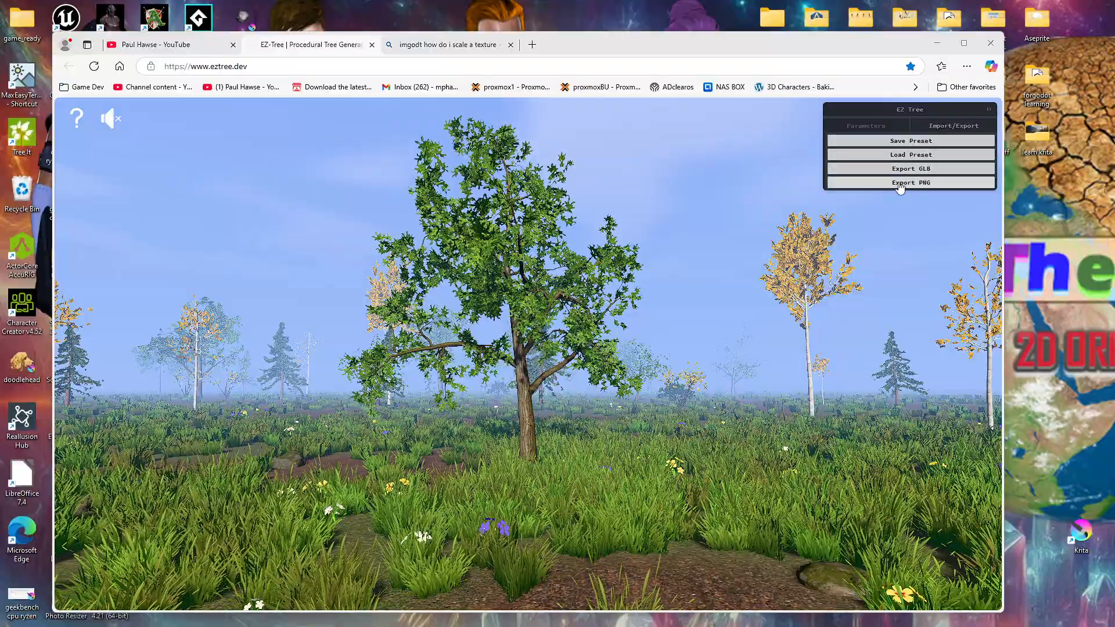
left_click(856, 124)
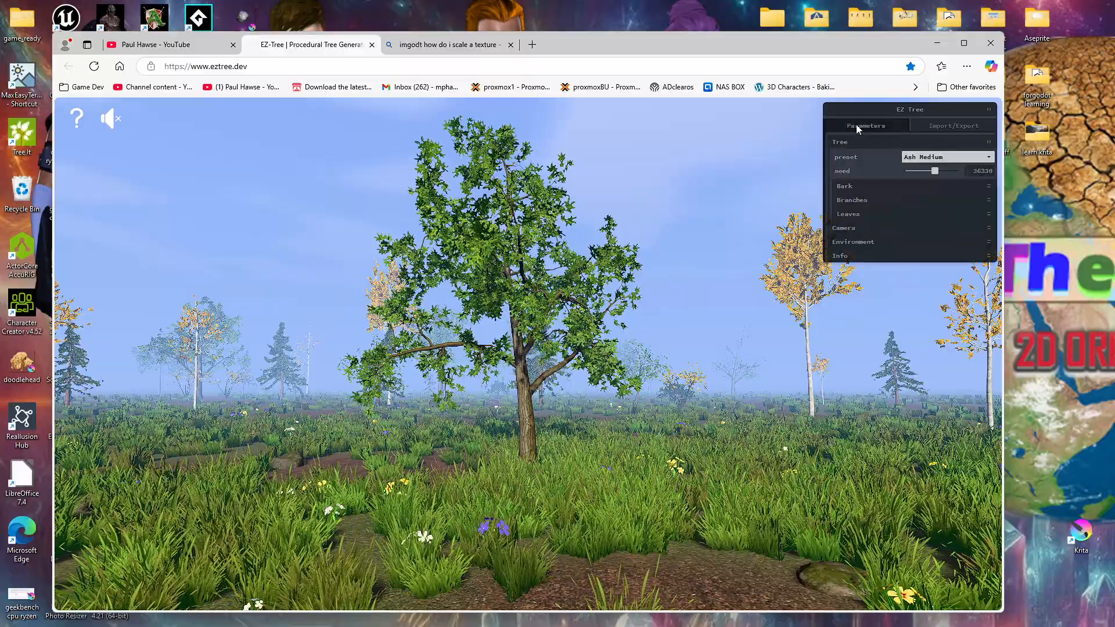
left_click(934, 160)
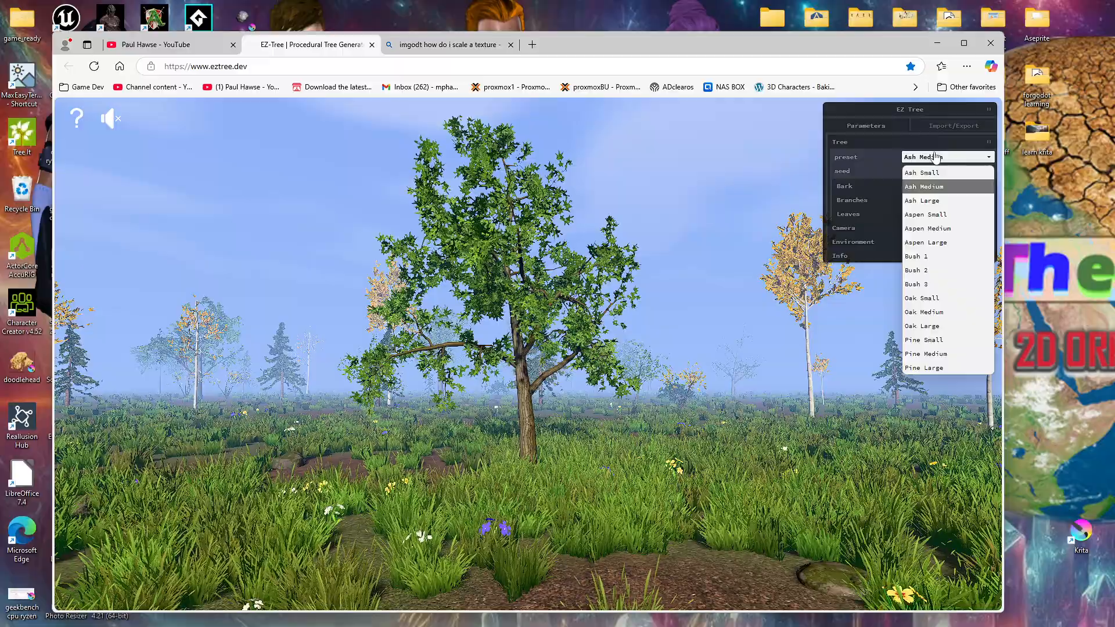
left_click(952, 356)
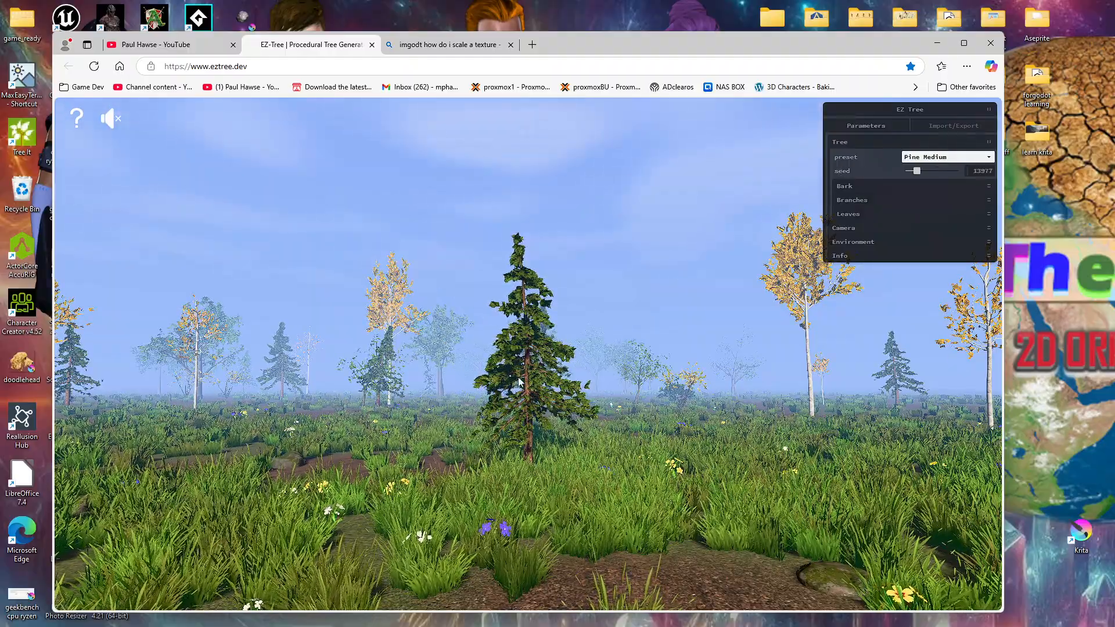
Step: Look over the pine from several angles and set the environment's grassCount to 0
scroll(520, 381, "up", 5)
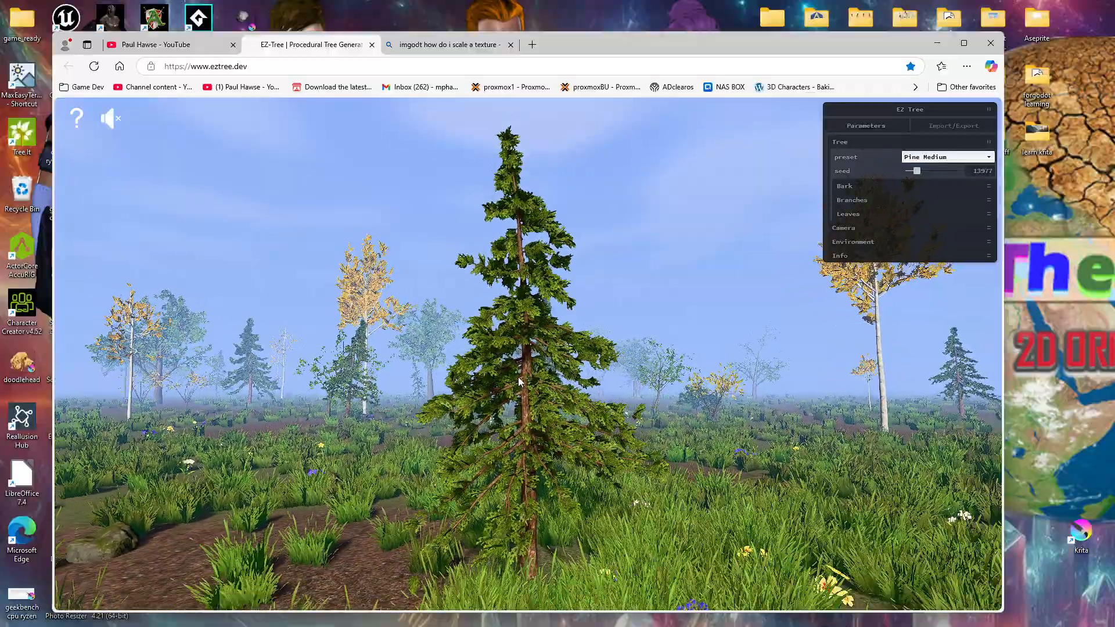
mouse_move(552, 434)
left_mouse_down()
mouse_move(452, 433)
mouse_move(555, 424)
left_mouse_up()
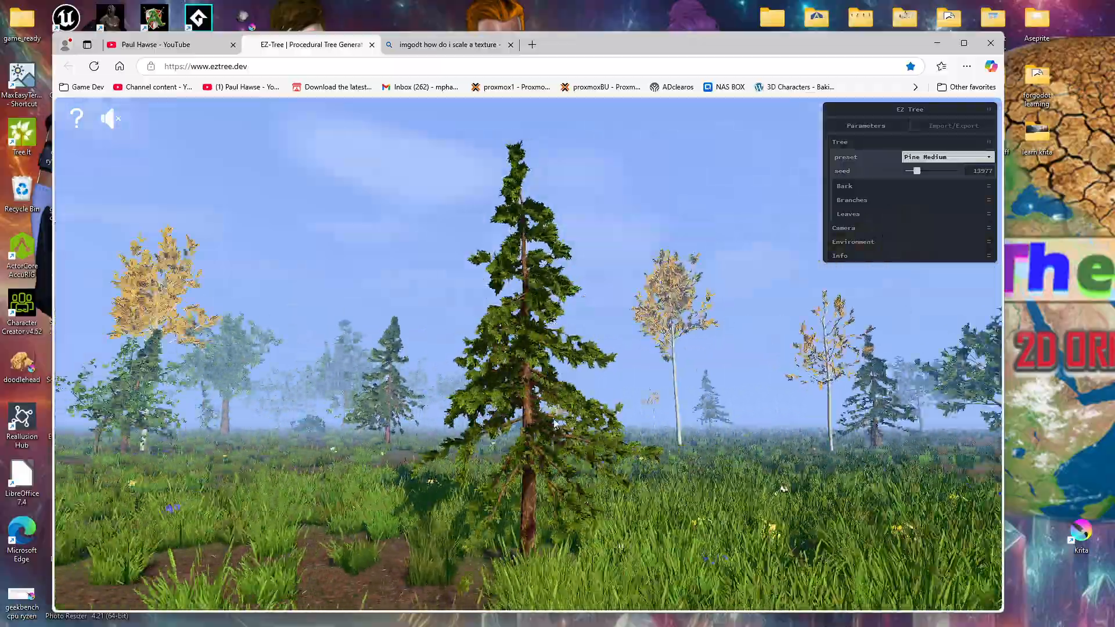
scroll(554, 424, "up", 3)
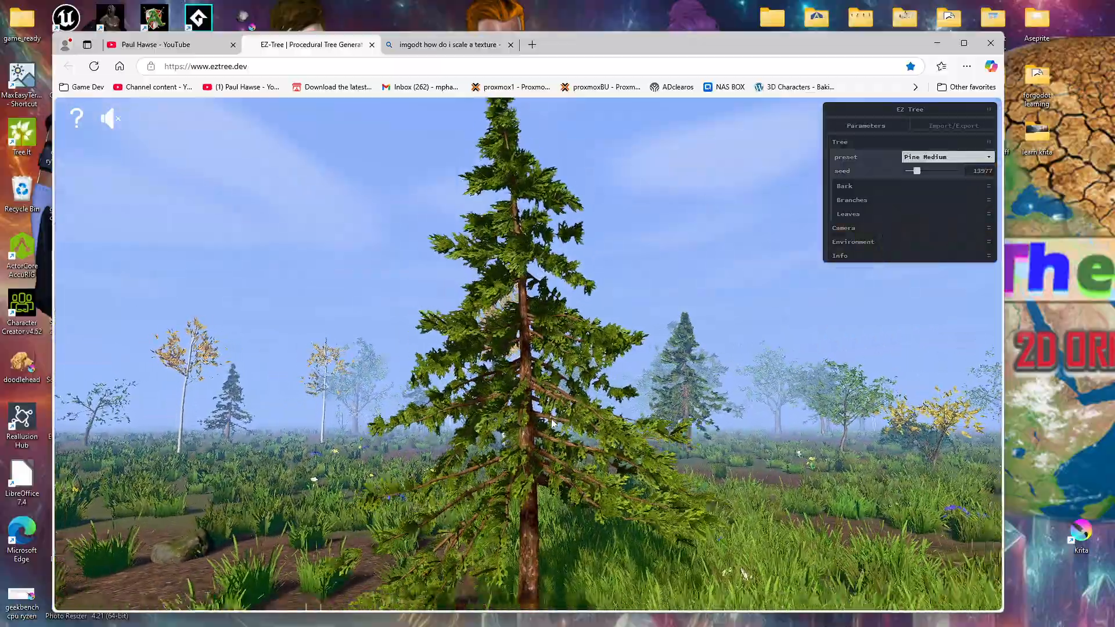
scroll(553, 423, "down", 2)
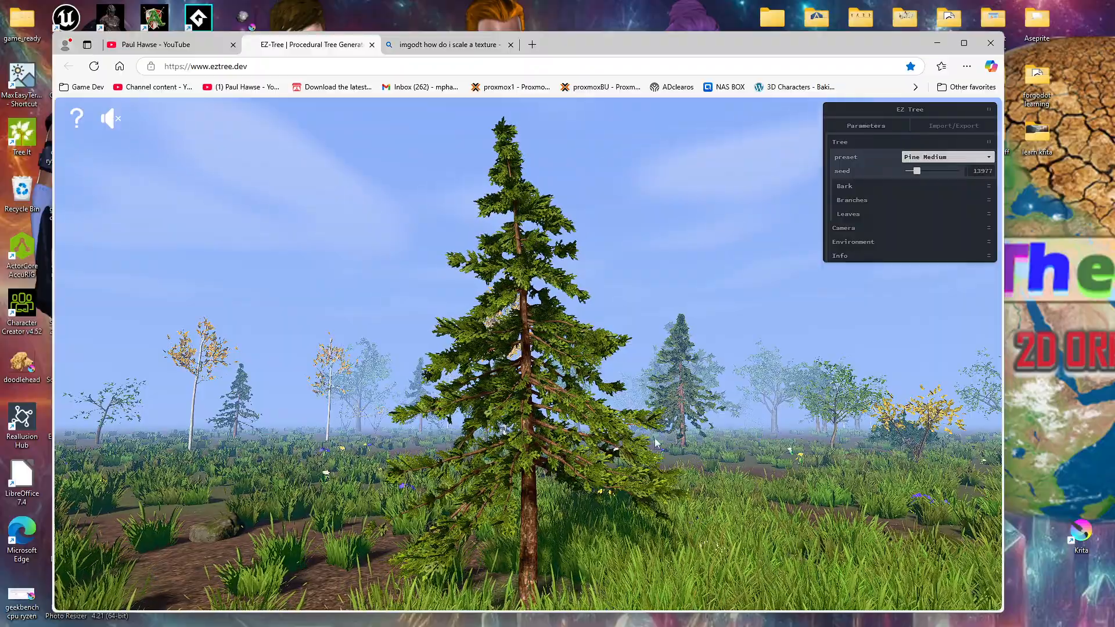
left_click(852, 242)
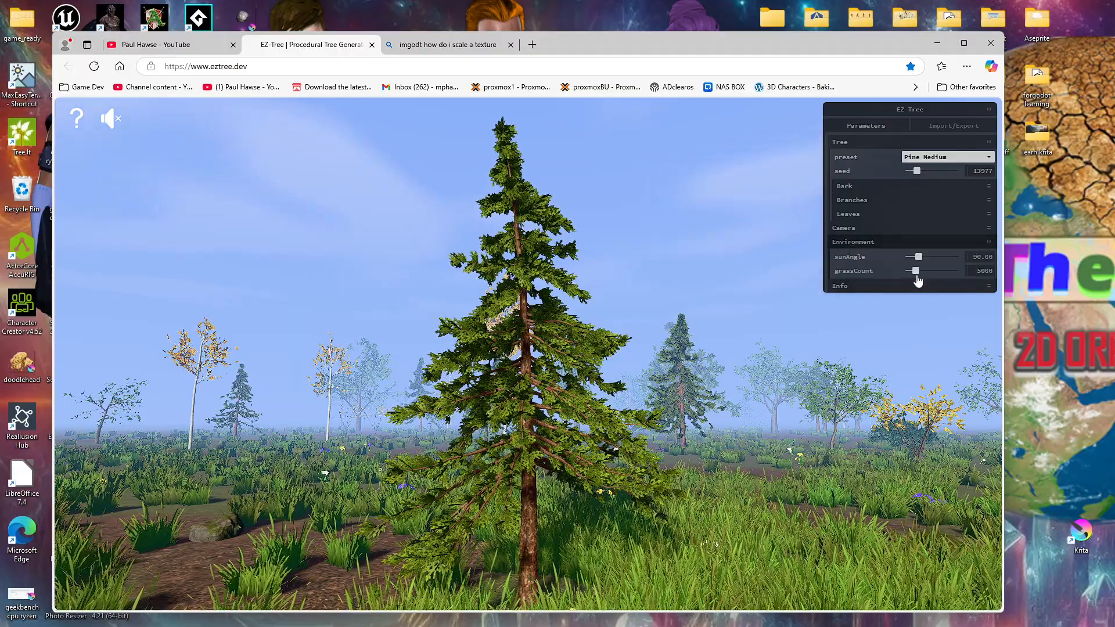
left_click_drag(916, 271, 888, 274)
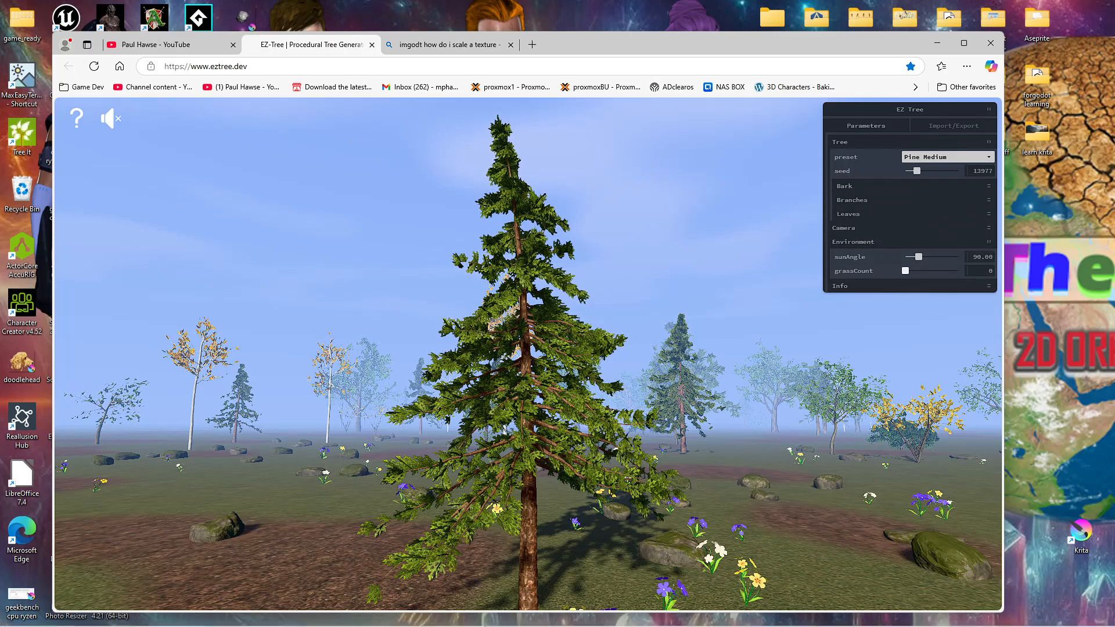
Step: Switch to the Godot project and move Camera3D farther back from the tree along its Z axis
mouse_move(511, 624)
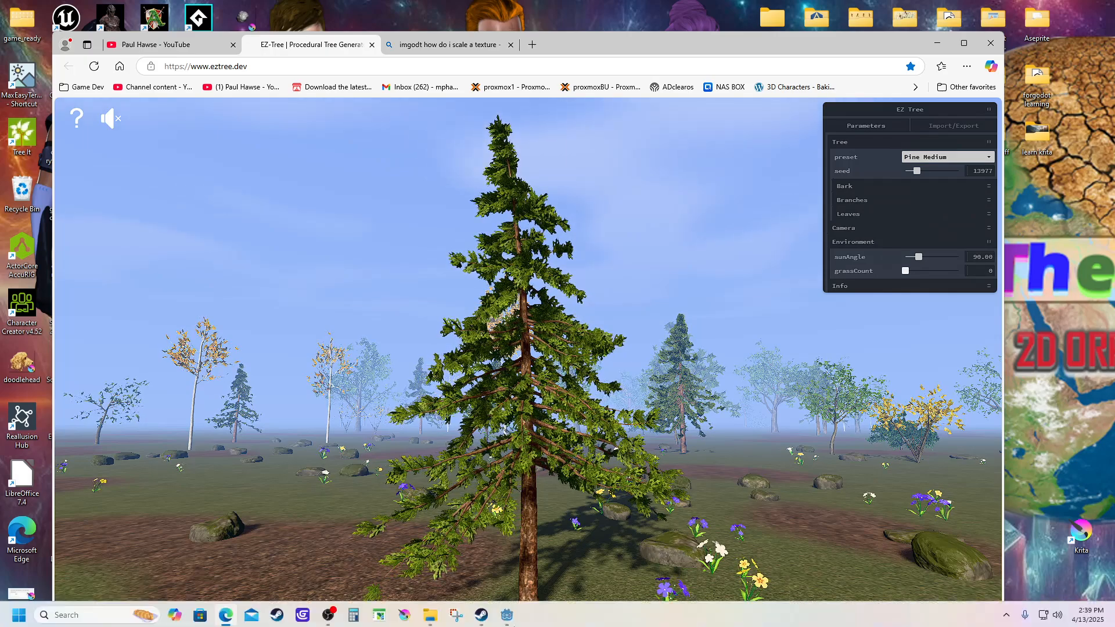
left_click(508, 617)
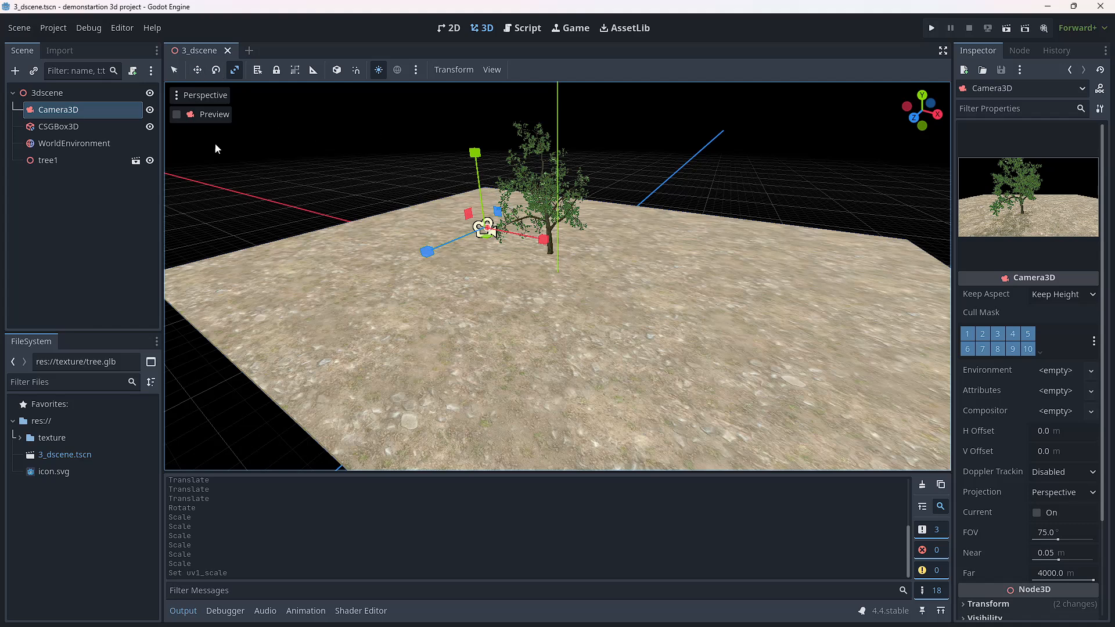
left_click(56, 110)
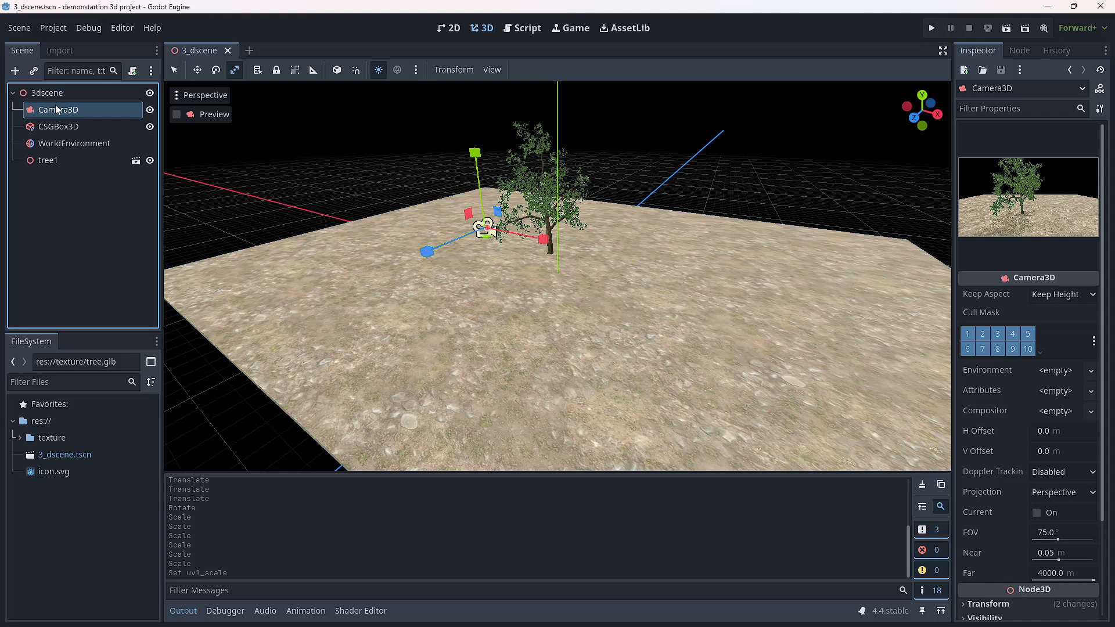
left_click(196, 72)
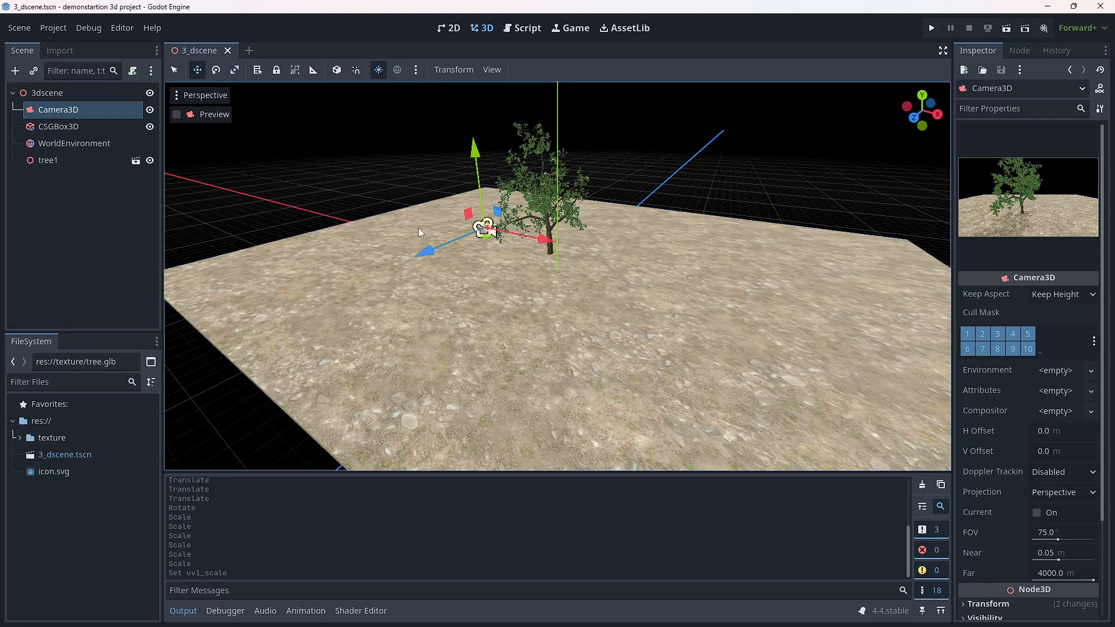
left_click_drag(425, 254, 304, 290)
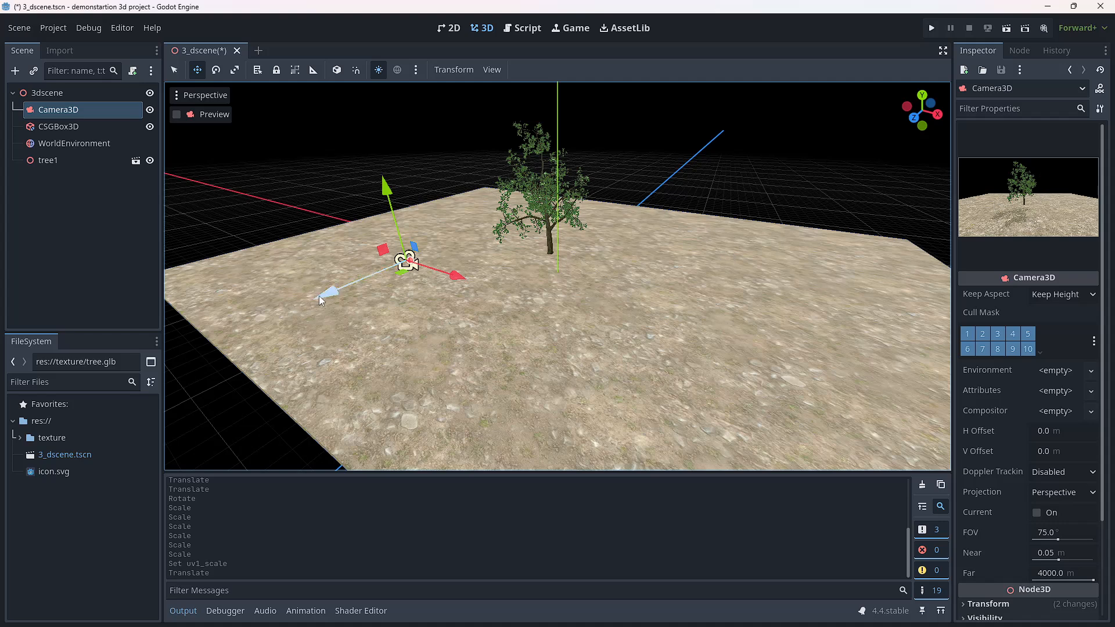
left_click_drag(320, 300, 431, 315)
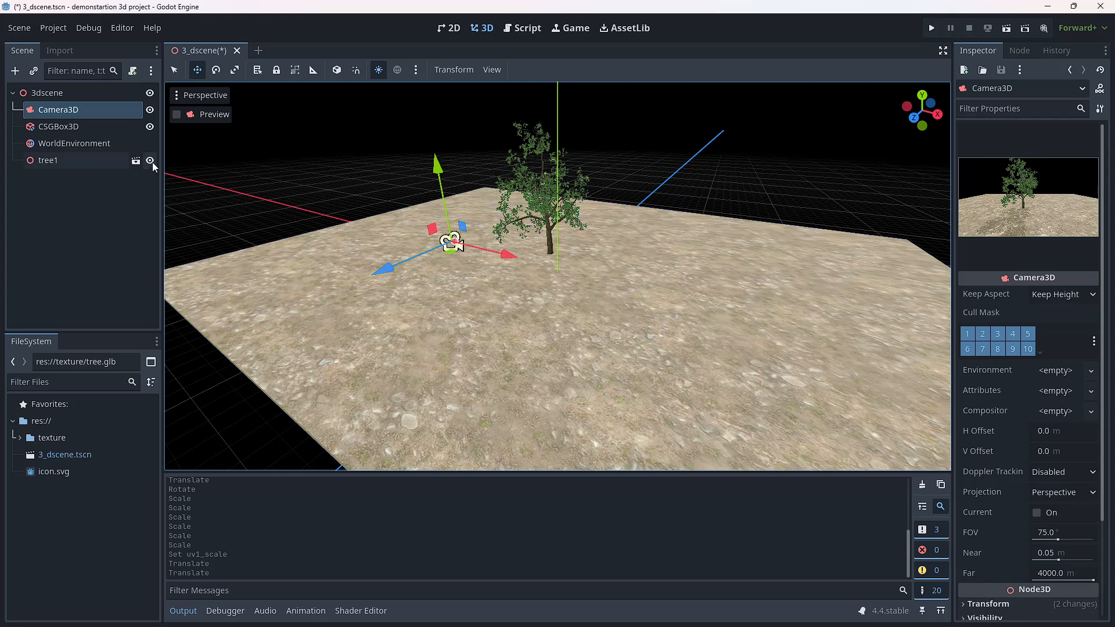
Step: Set the WorldEnvironment's ambient light color to cff8e8 and check the result in the Camera3D preview
left_click(88, 147)
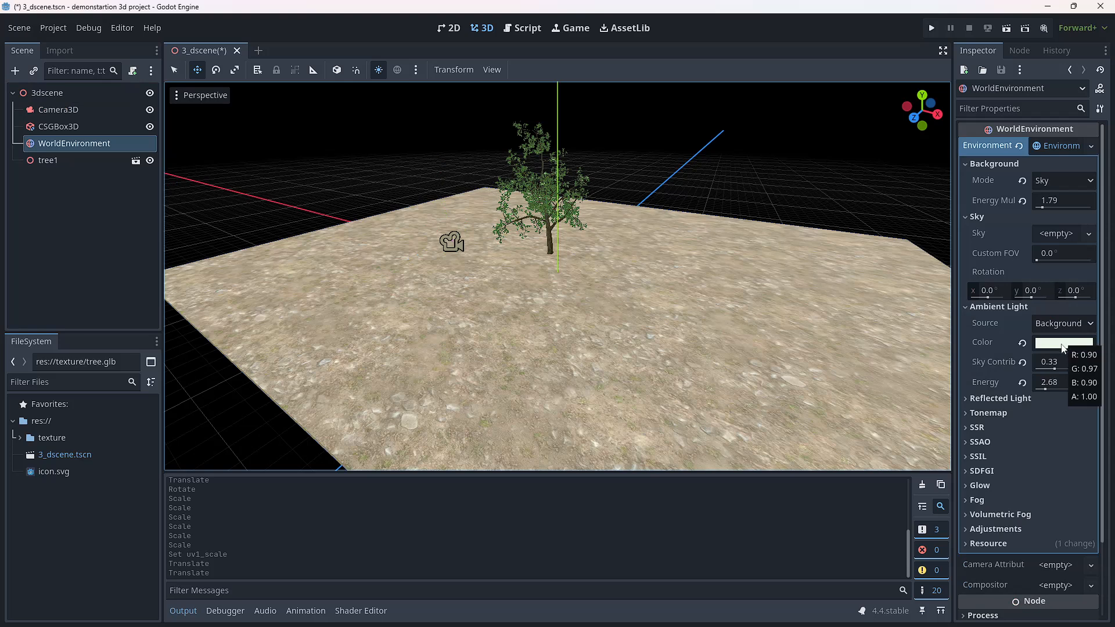
left_click(1063, 344)
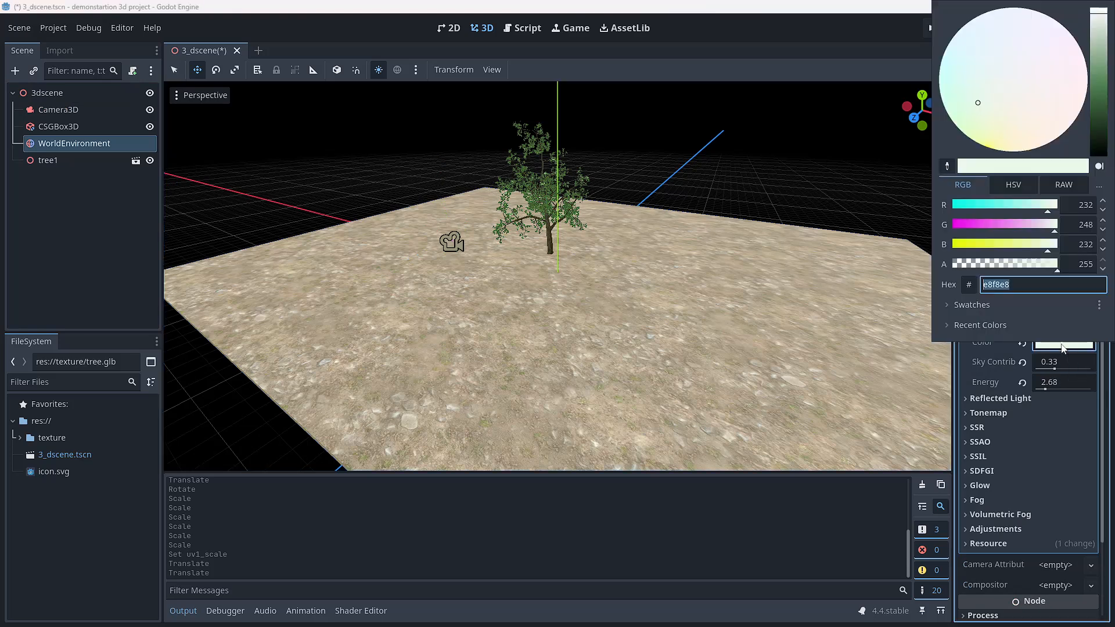
left_click(1038, 209)
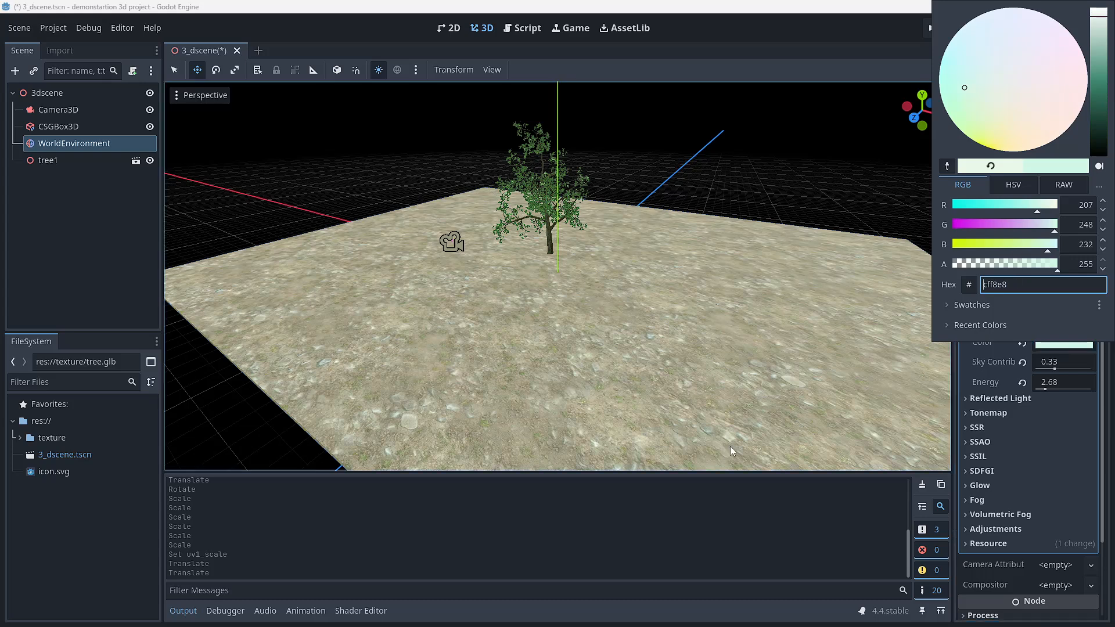
left_click(707, 523)
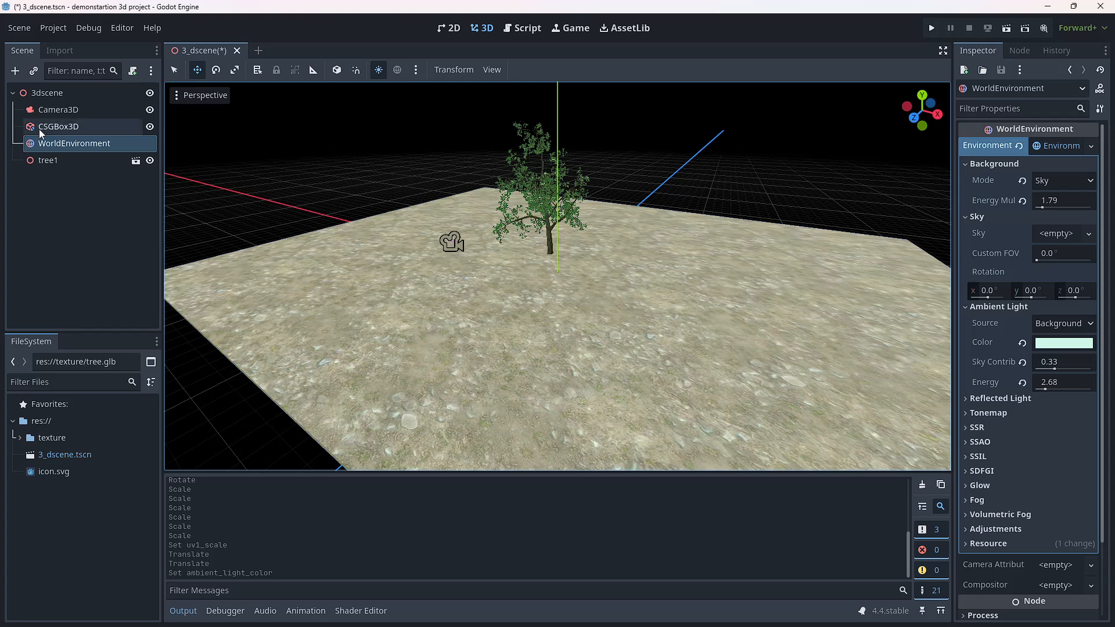
left_click(56, 110)
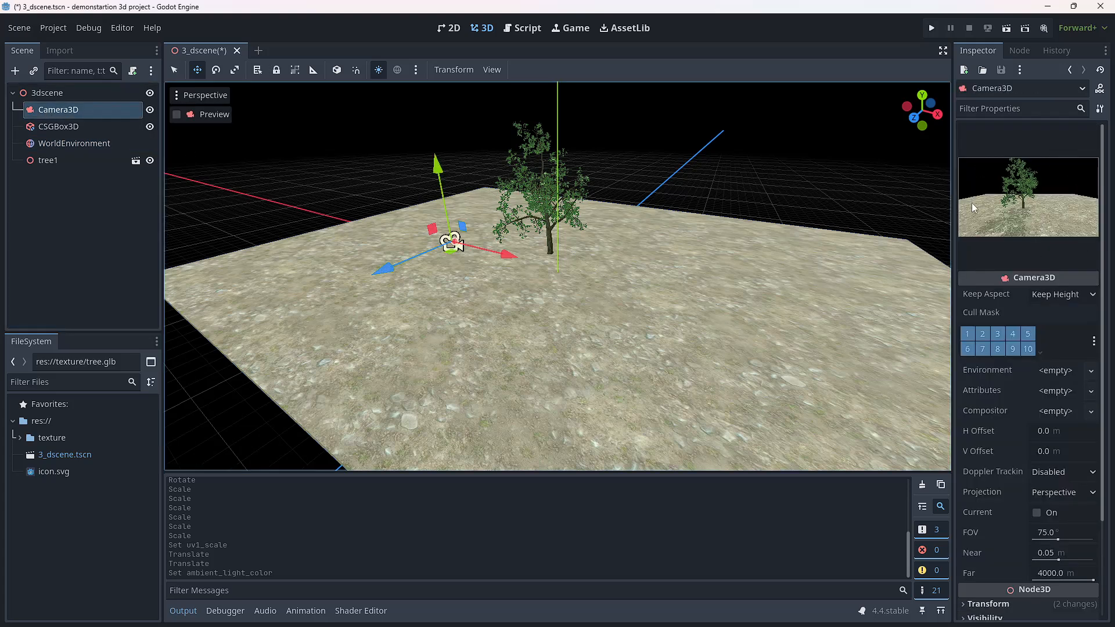
Step: Set the WorldEnvironment's ambient light sky contribution to 0.4 and check it through Camera3D
left_click(91, 143)
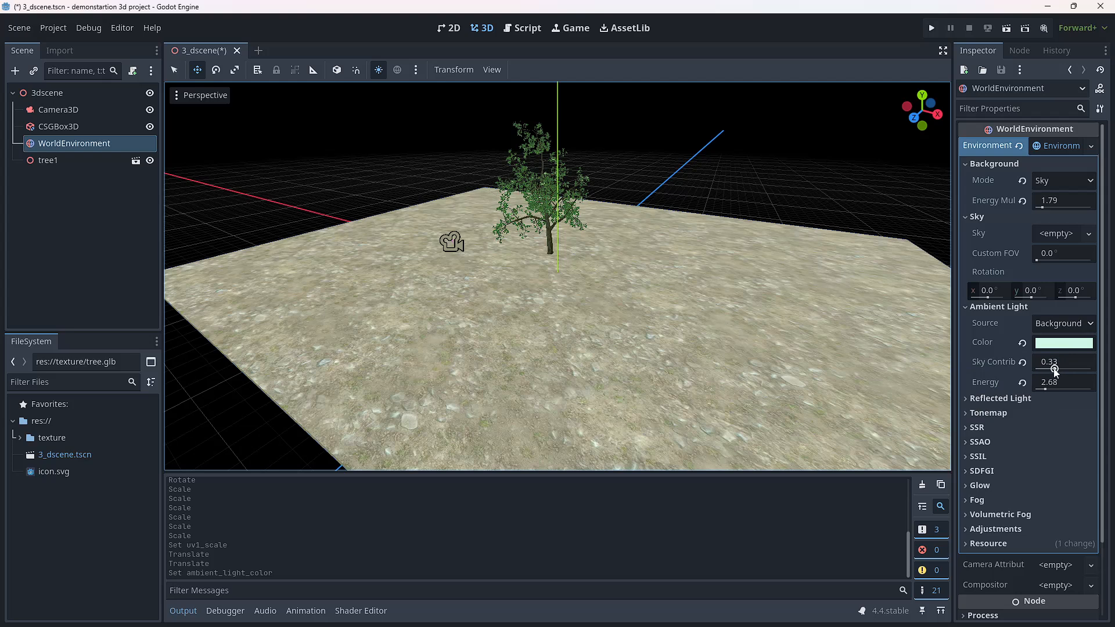
left_click_drag(1054, 371, 1029, 381)
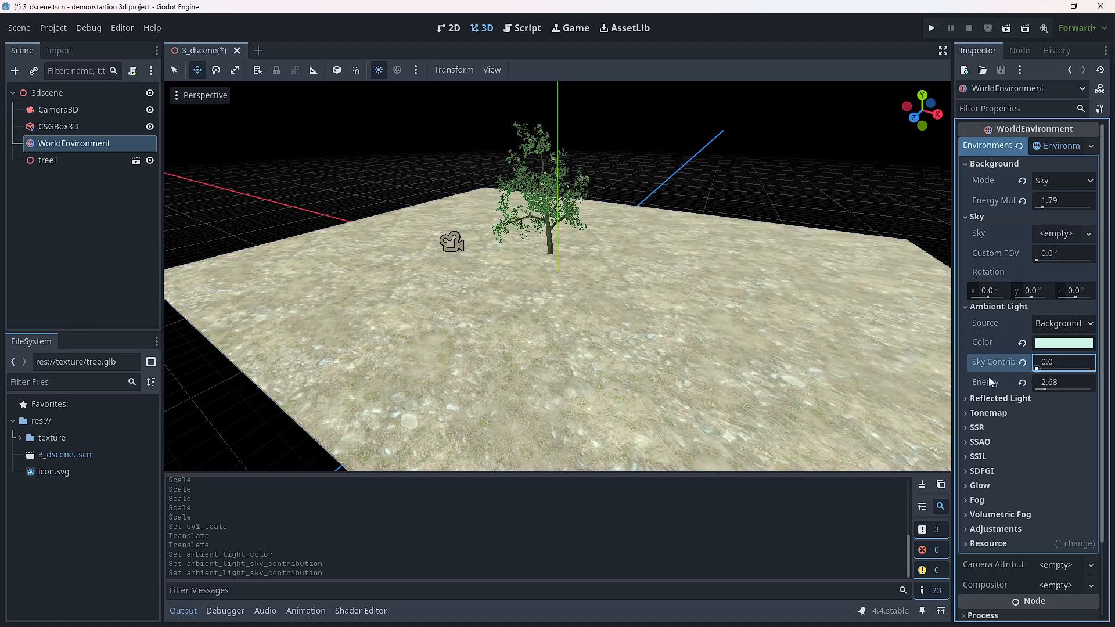
left_click_drag(1036, 370, 1059, 375)
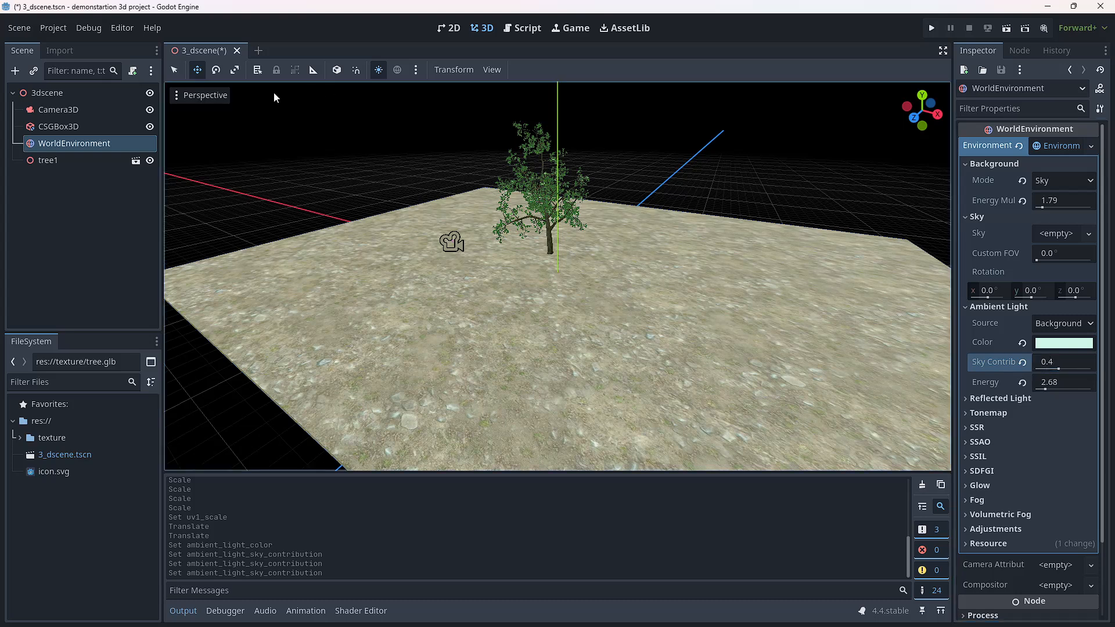
left_click(91, 109)
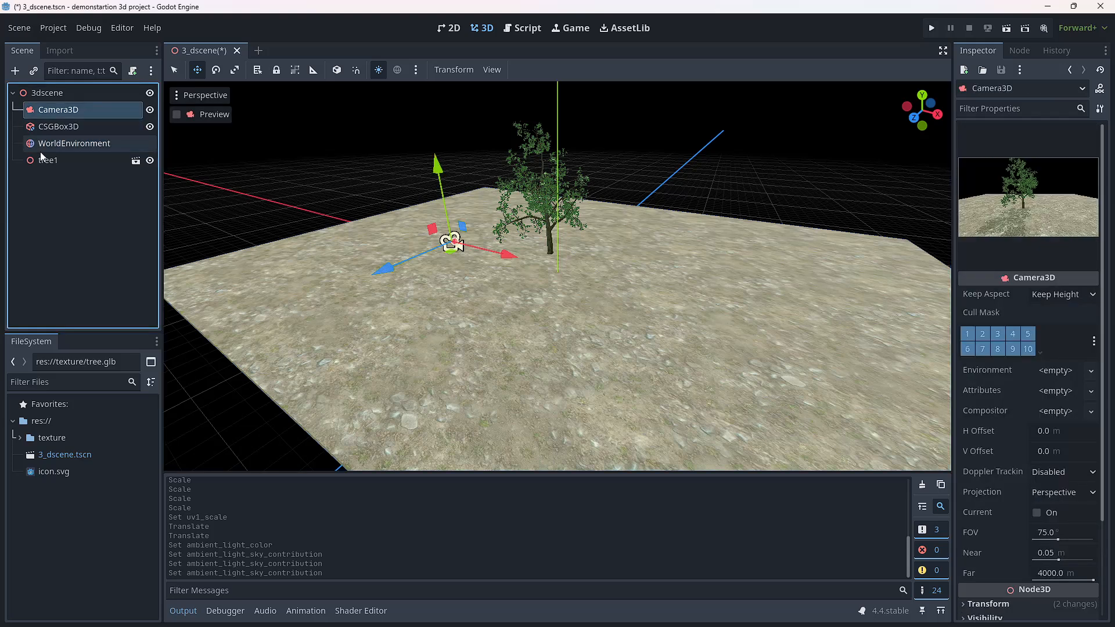
Step: Set the WorldEnvironment's ambient light energy to 3.35 and check it through Camera3D
left_click(64, 145)
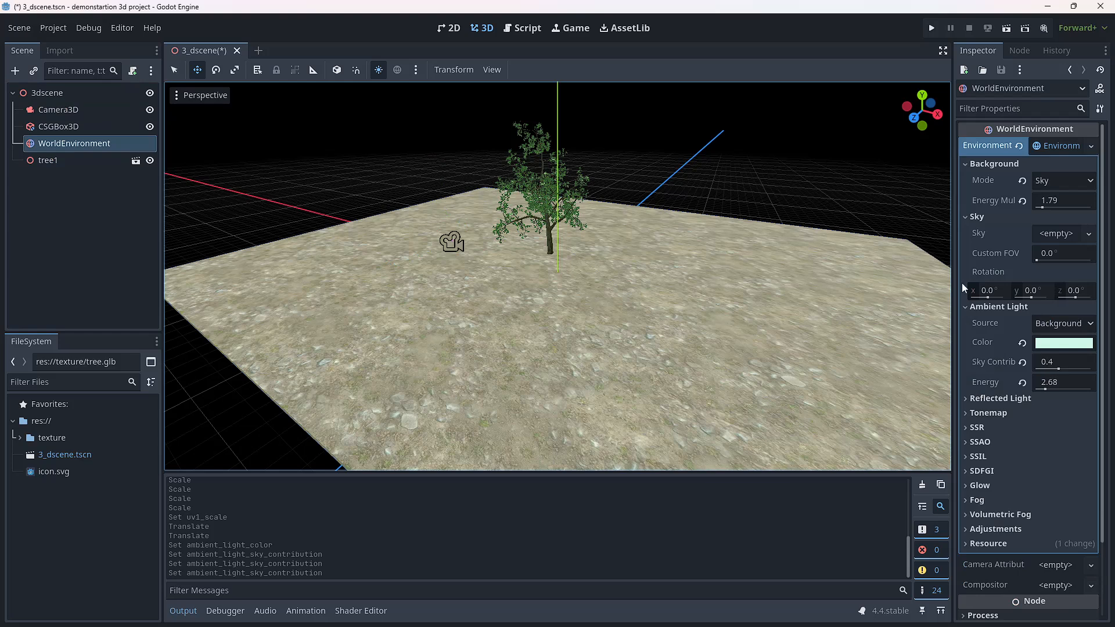
left_click(1046, 389)
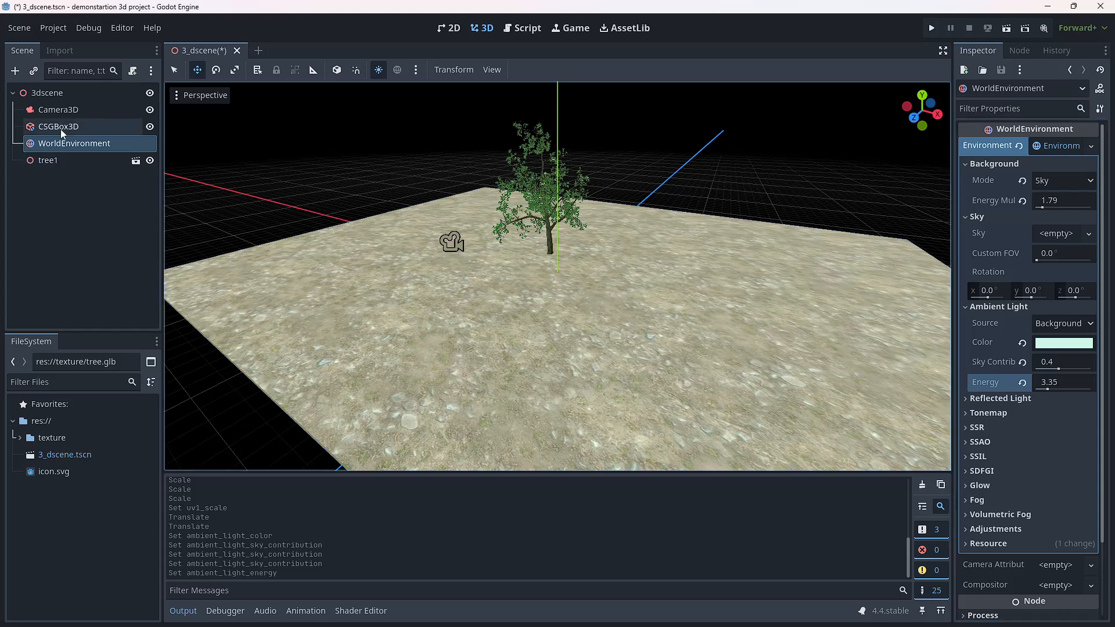
left_click(64, 111)
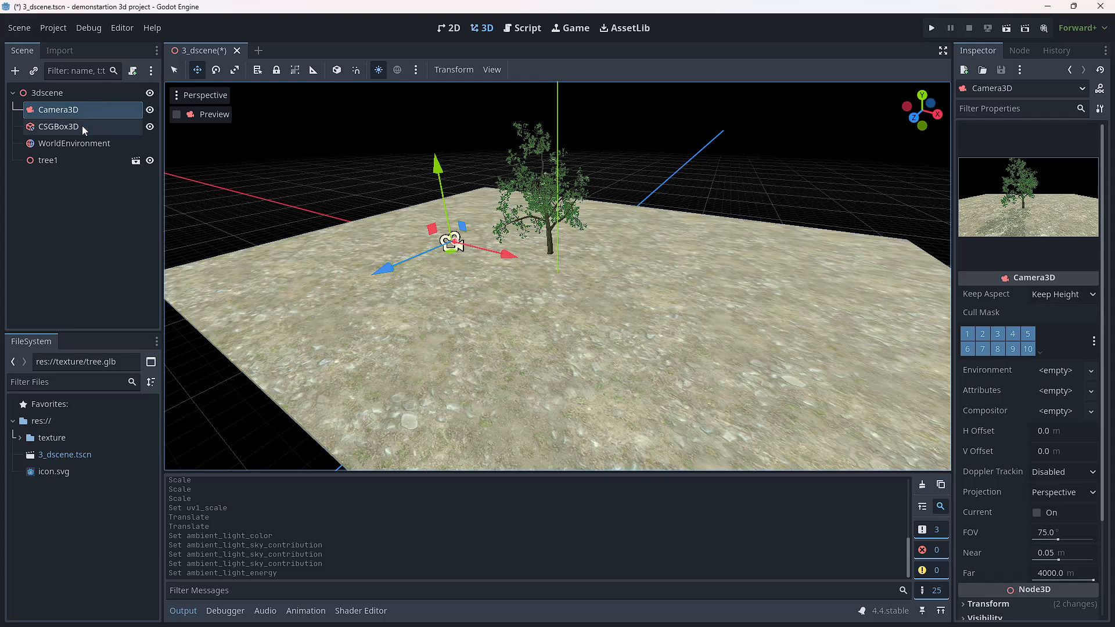
Step: Set the ambient light's sky contribution to 0.51 and energy to 3.52, checking the result through Camera3D
left_click(55, 146)
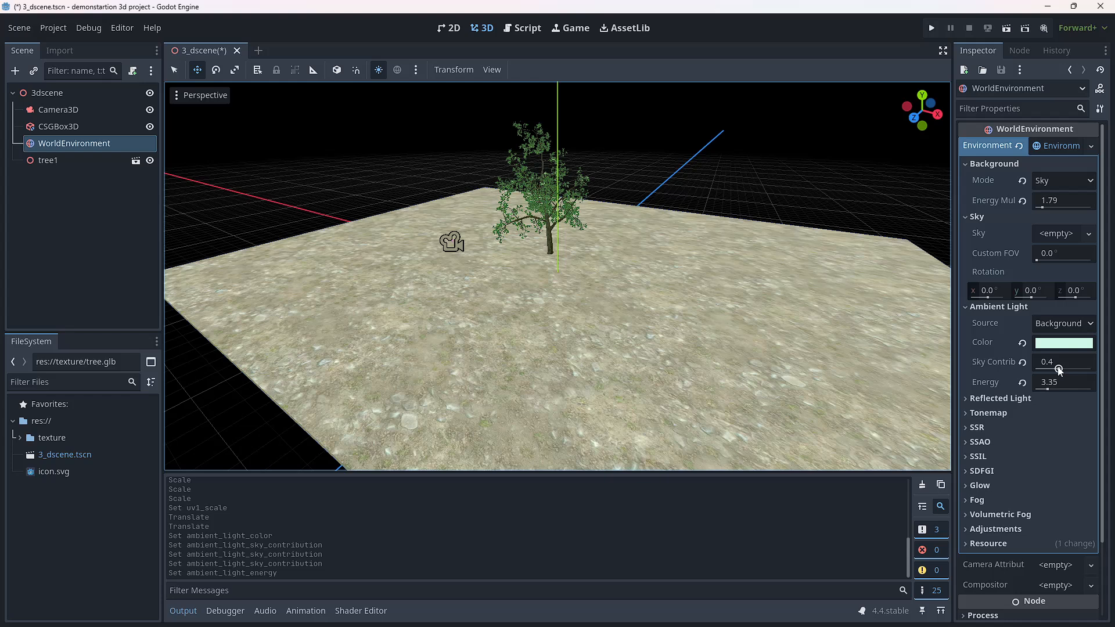
left_click_drag(1058, 370, 1064, 370)
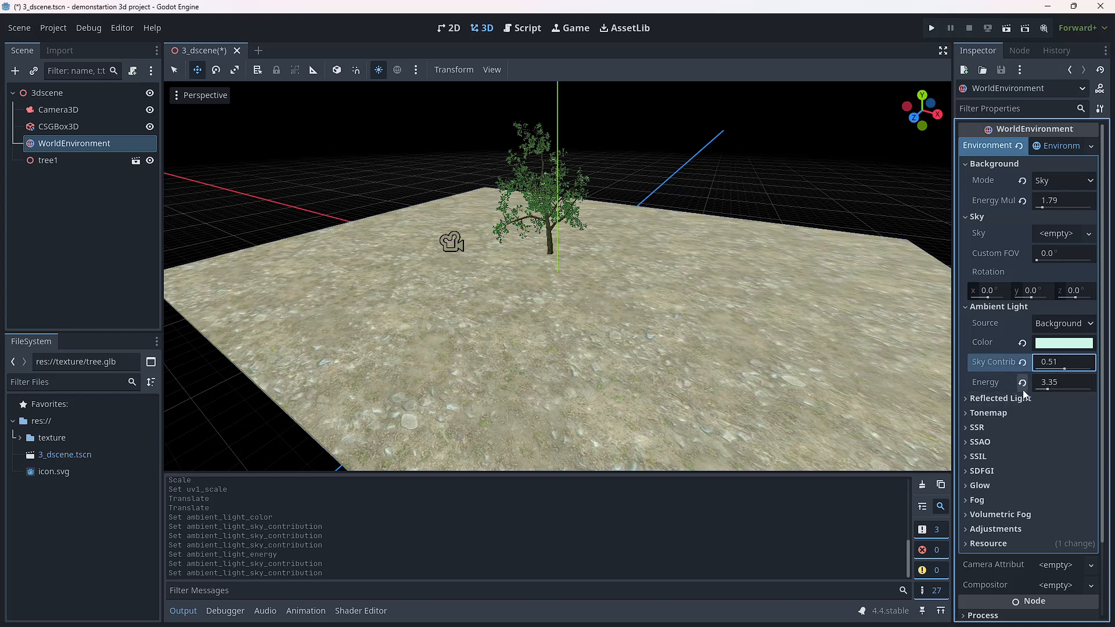
left_click_drag(1048, 389, 1049, 389)
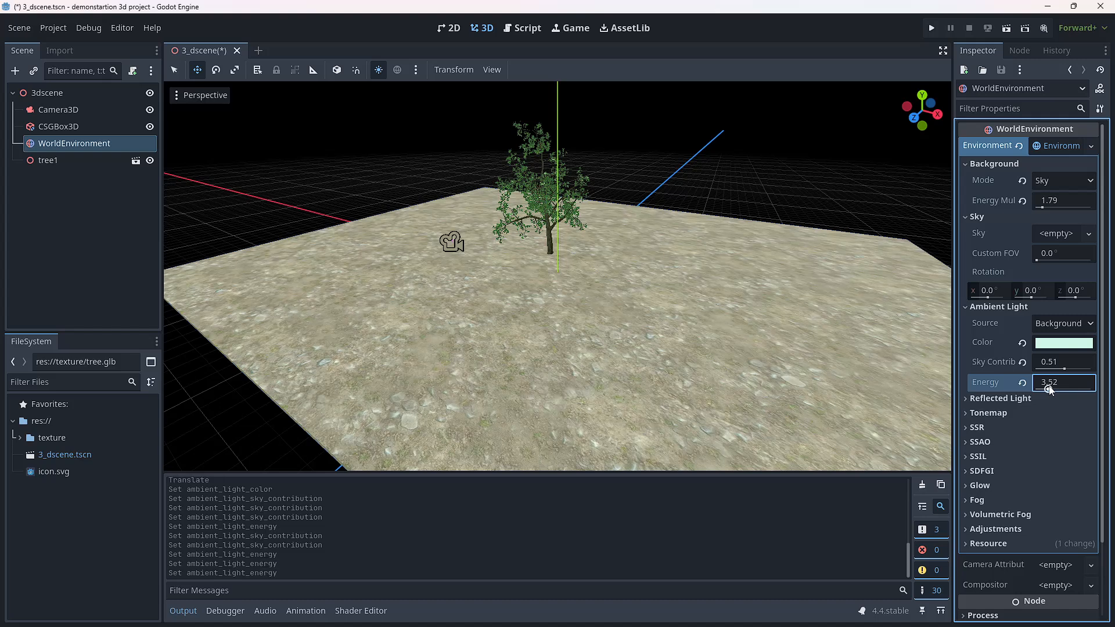
left_click(41, 110)
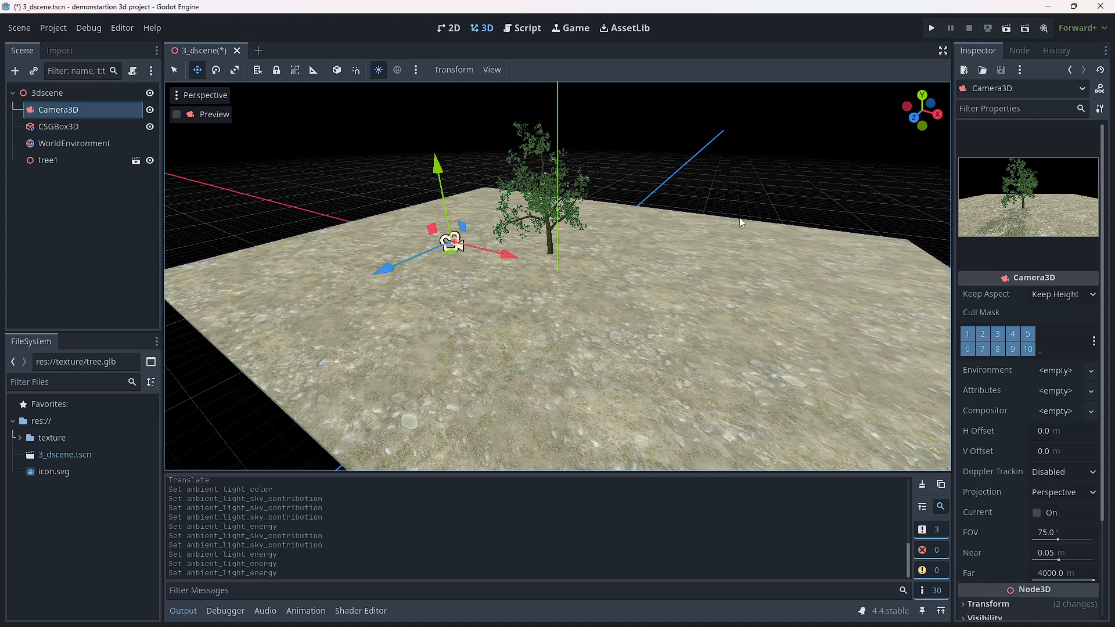
Step: Select the CSGBox3D ground and list the image files in the texture folder
left_click(42, 127)
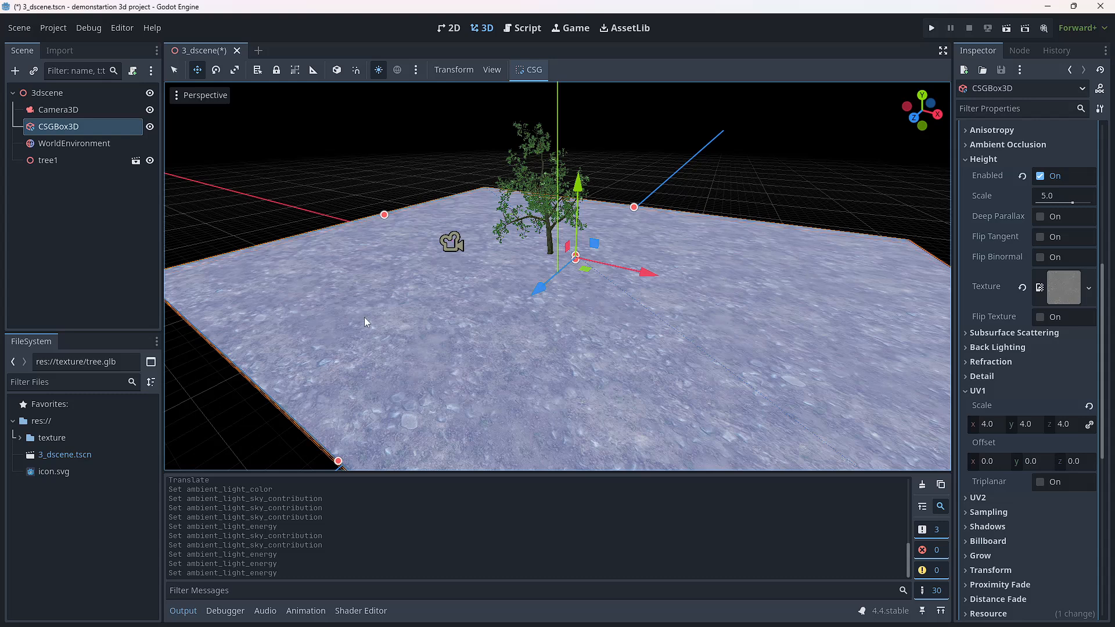
left_click(84, 554)
left_click(20, 439)
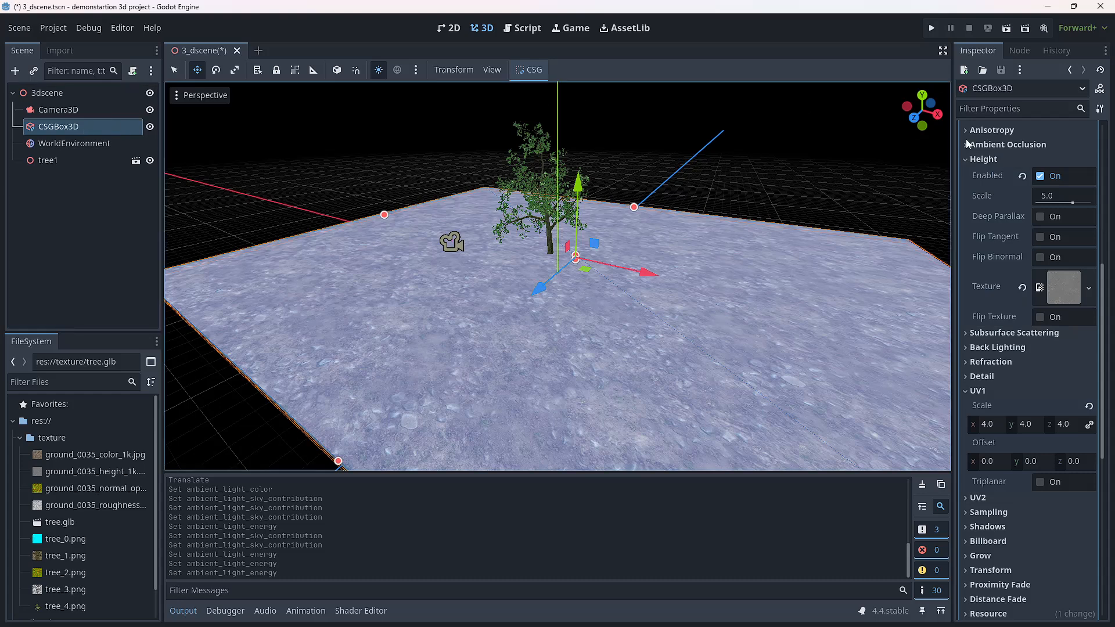
Step: Review the ground material's Albedo, Roughness, Normal Map and Height settings and the textures assigned to them
left_click(967, 158)
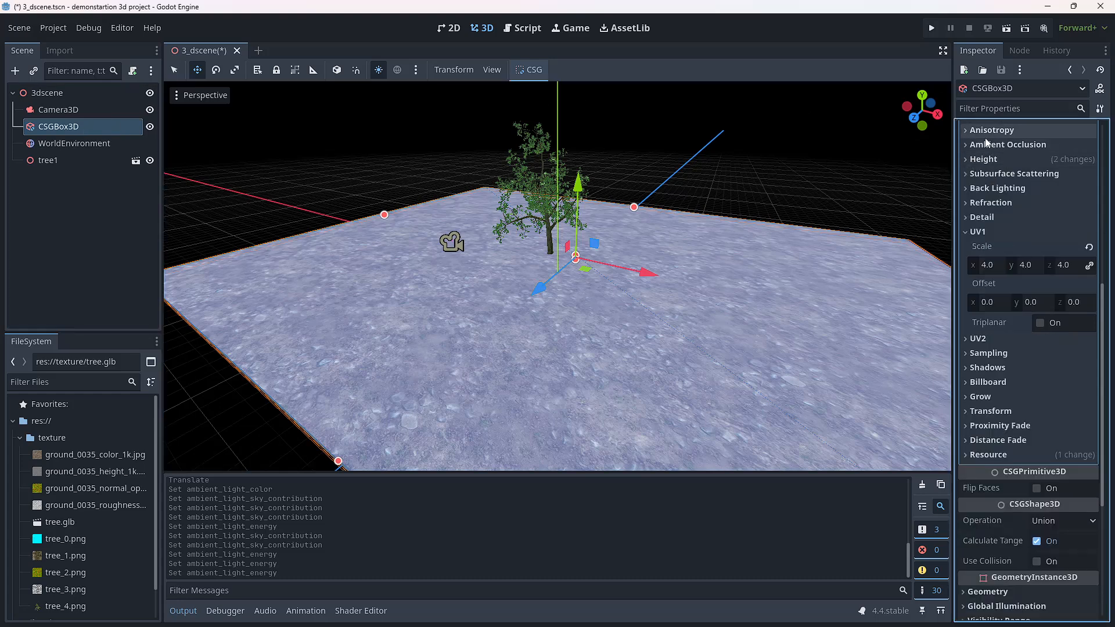
scroll(1009, 316, "up", 5)
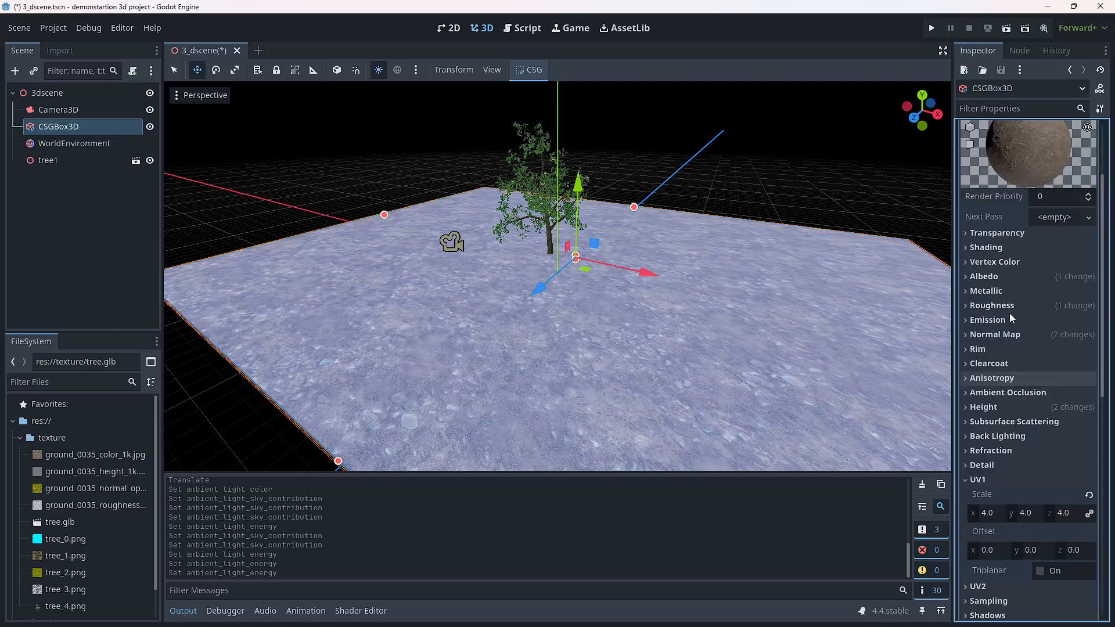
scroll(1009, 317, "up", 2)
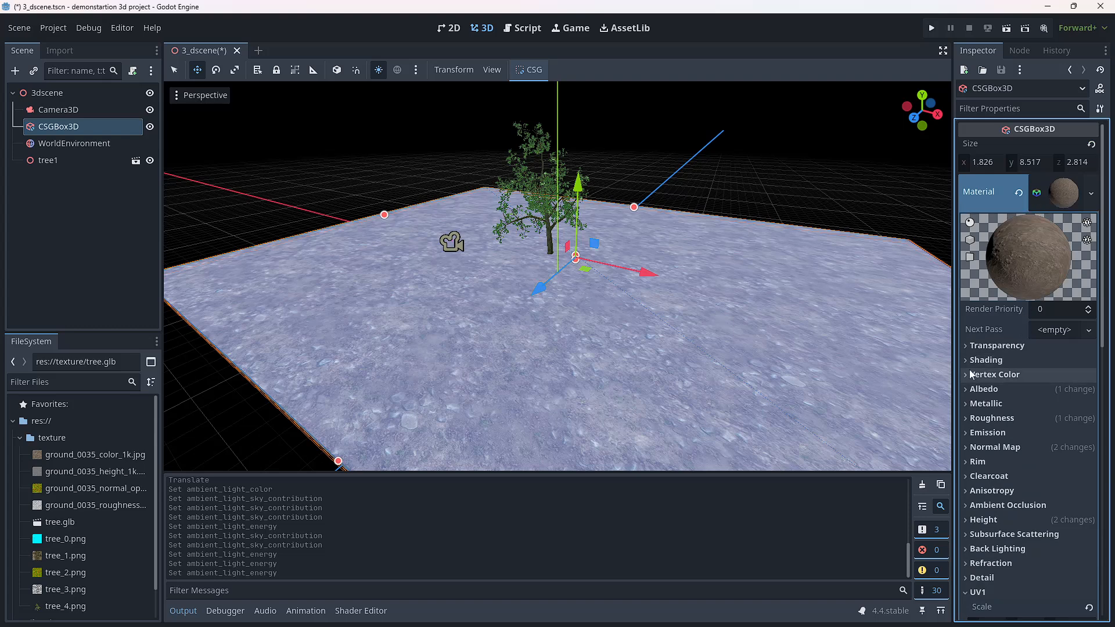
left_click(982, 389)
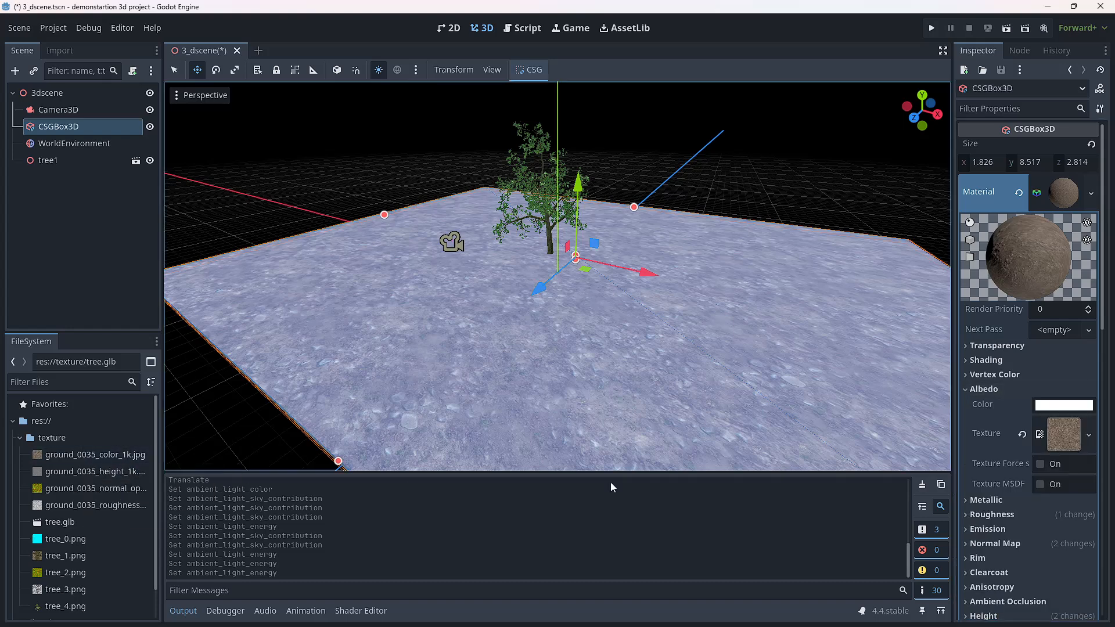
left_click(965, 389)
left_click(965, 419)
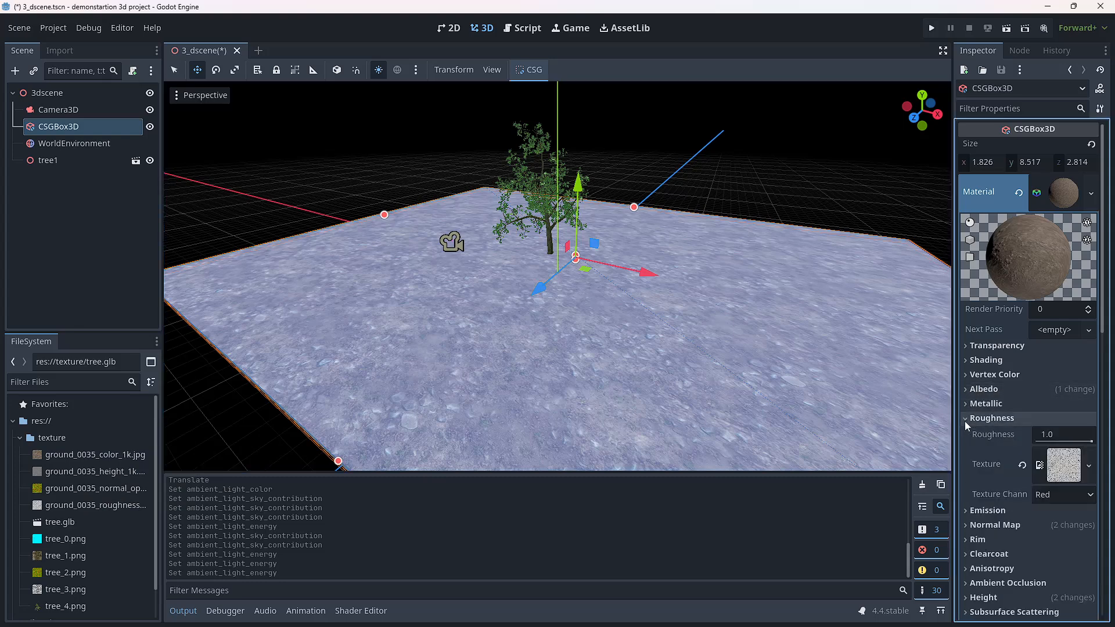
left_click(965, 419)
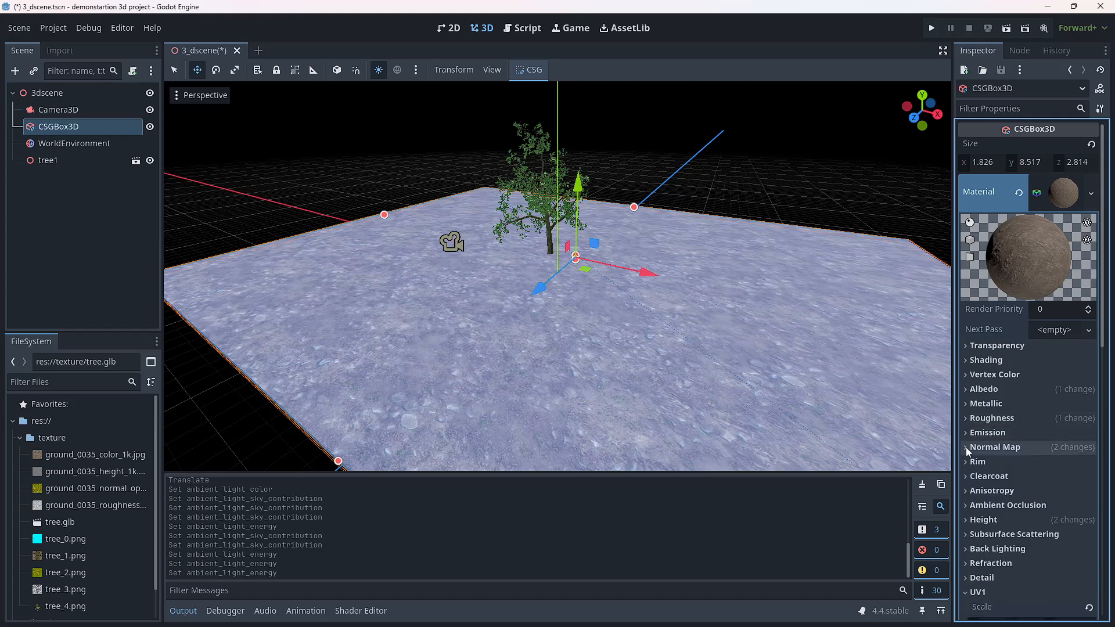
left_click(966, 447)
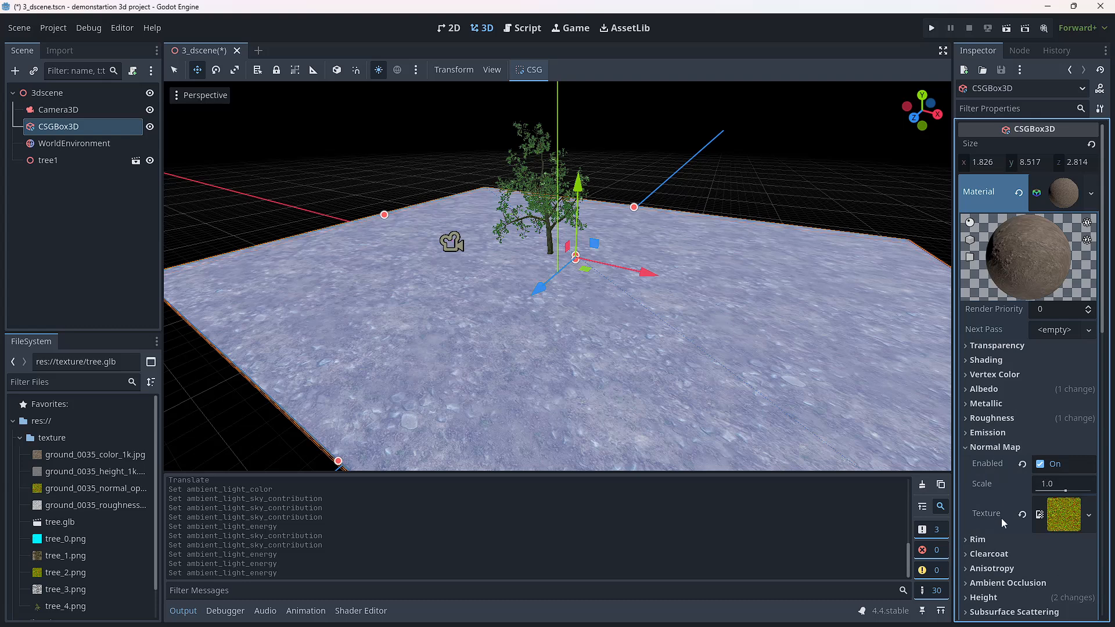
left_click(965, 447)
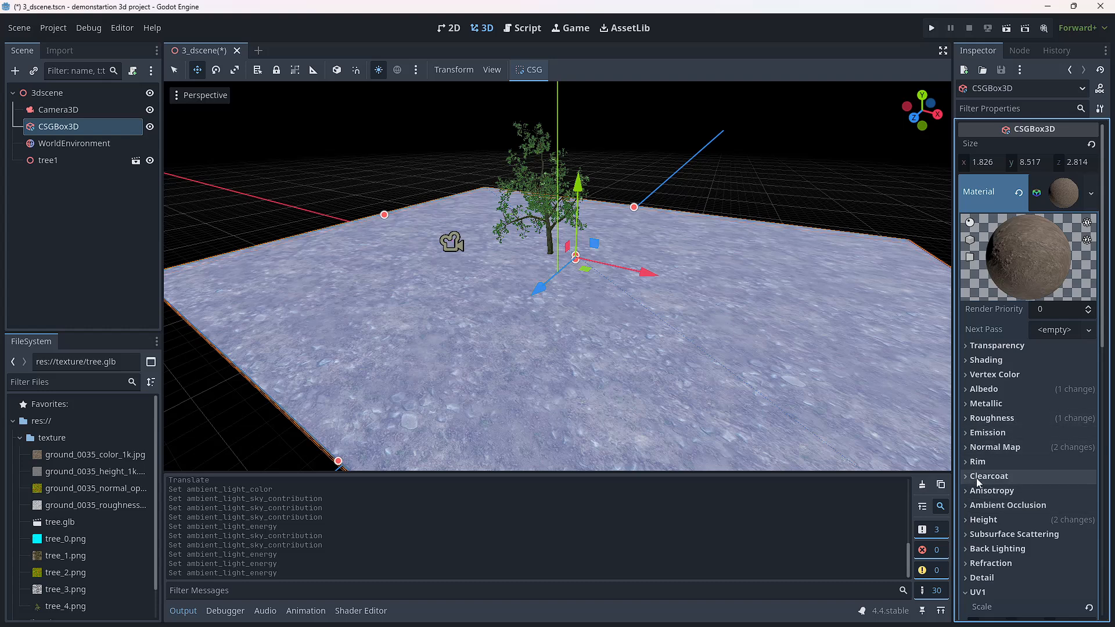
left_click(969, 520)
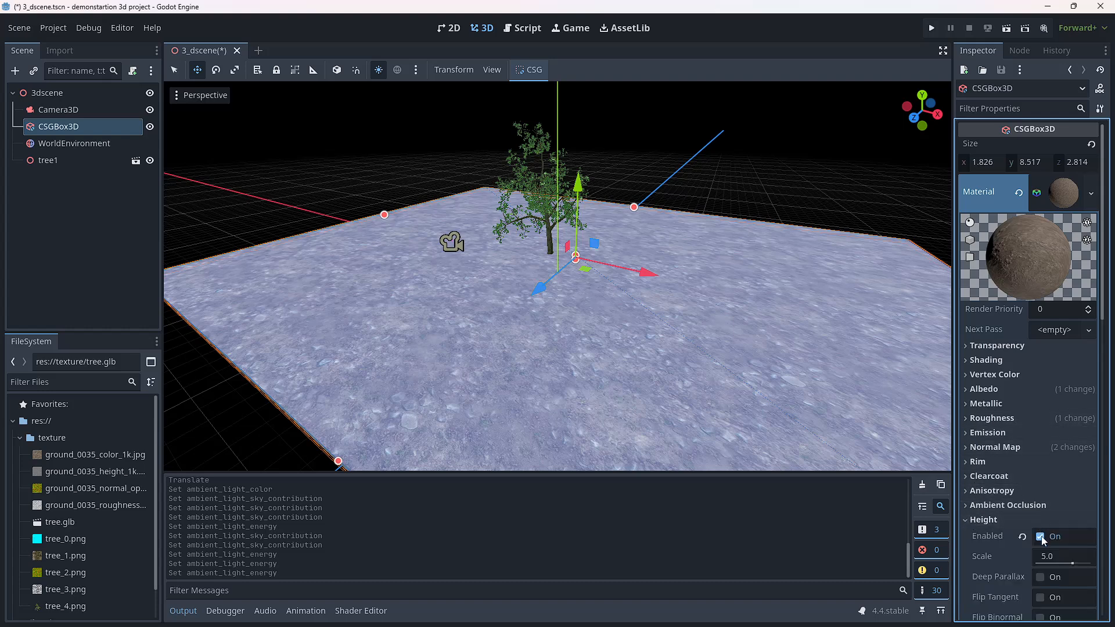
left_click(964, 521)
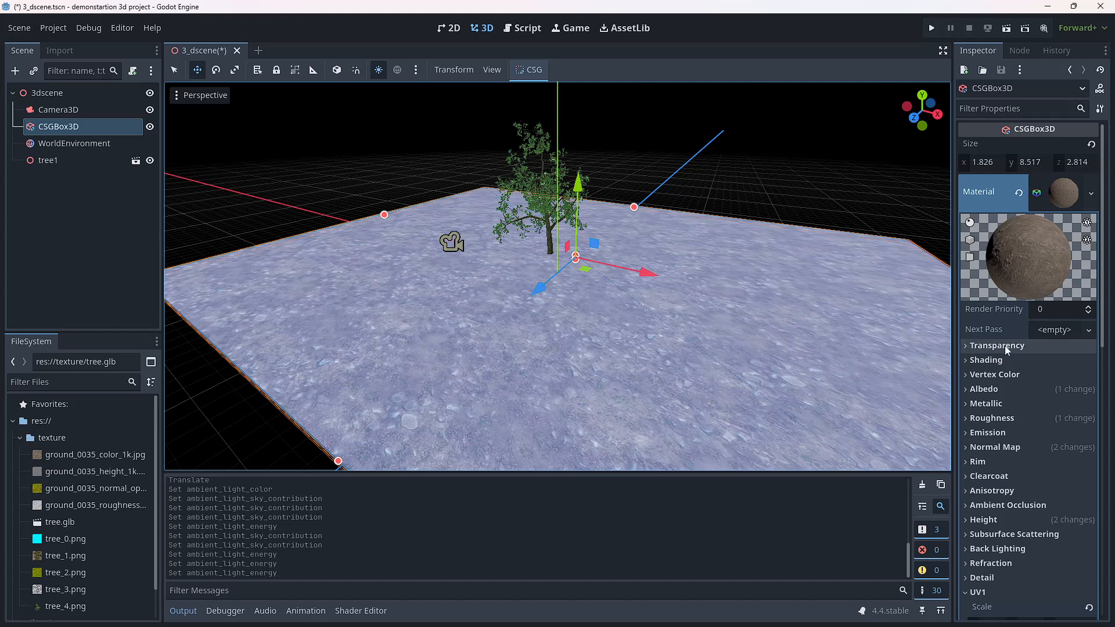
Step: Set the ground material's UV1 scale to 1 on all axes and check the result through Camera3D
scroll(1005, 354, "down", 5)
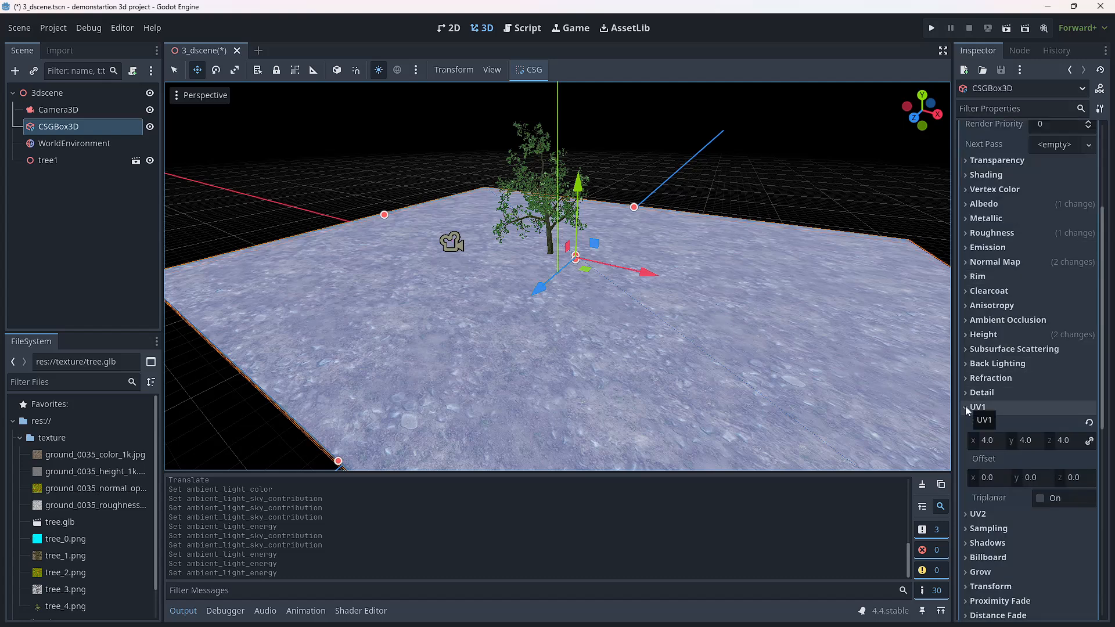
left_click(985, 441)
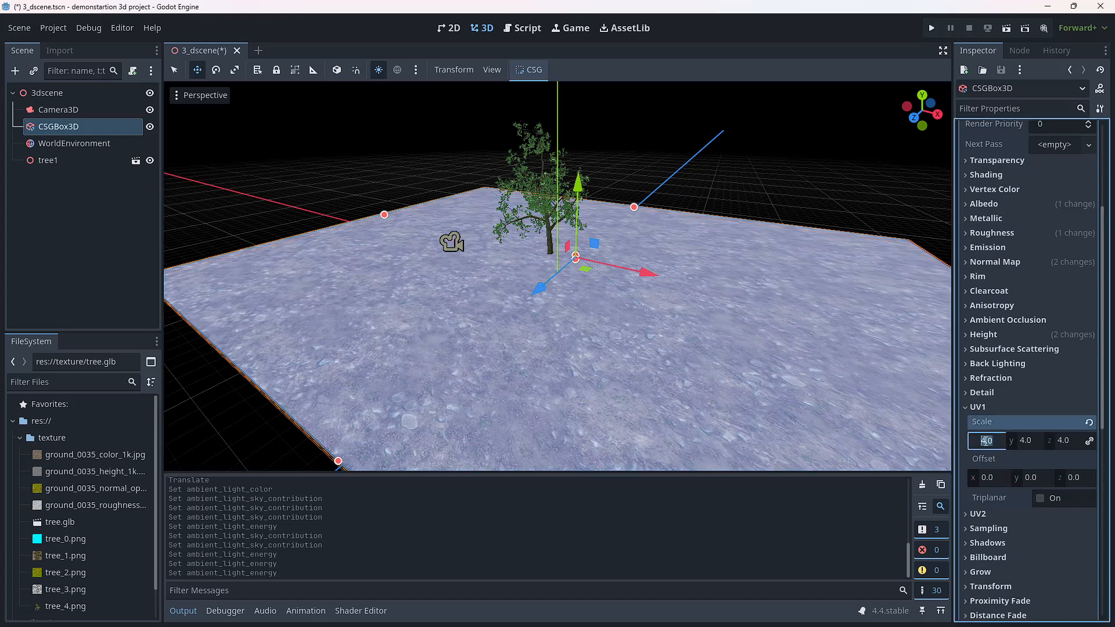
key("BackSpace")
type("1")
key("Return")
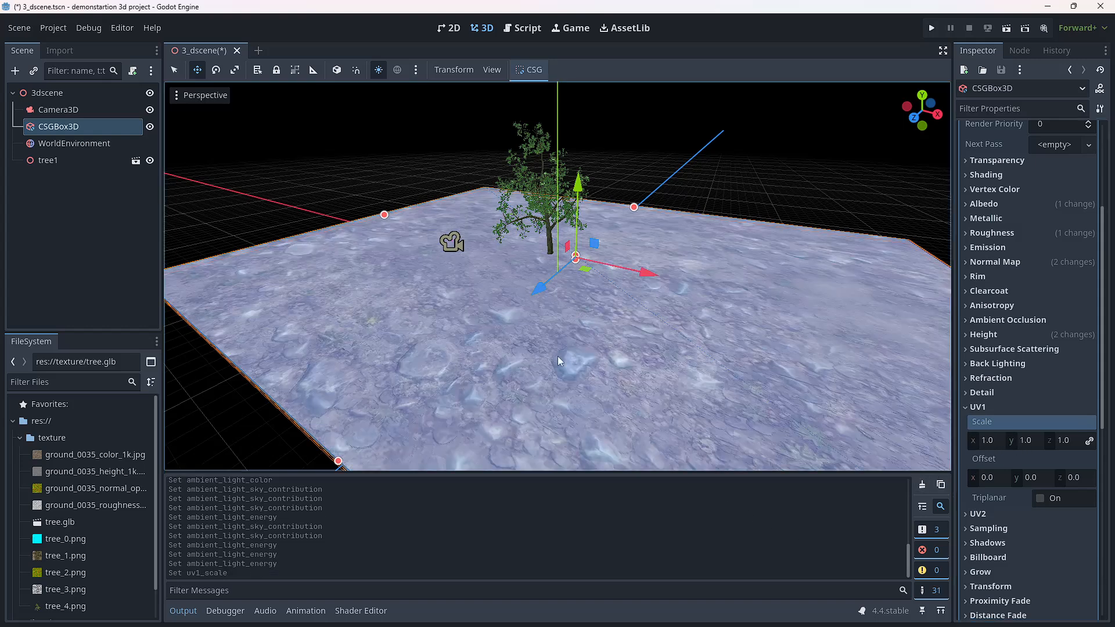
left_click(61, 110)
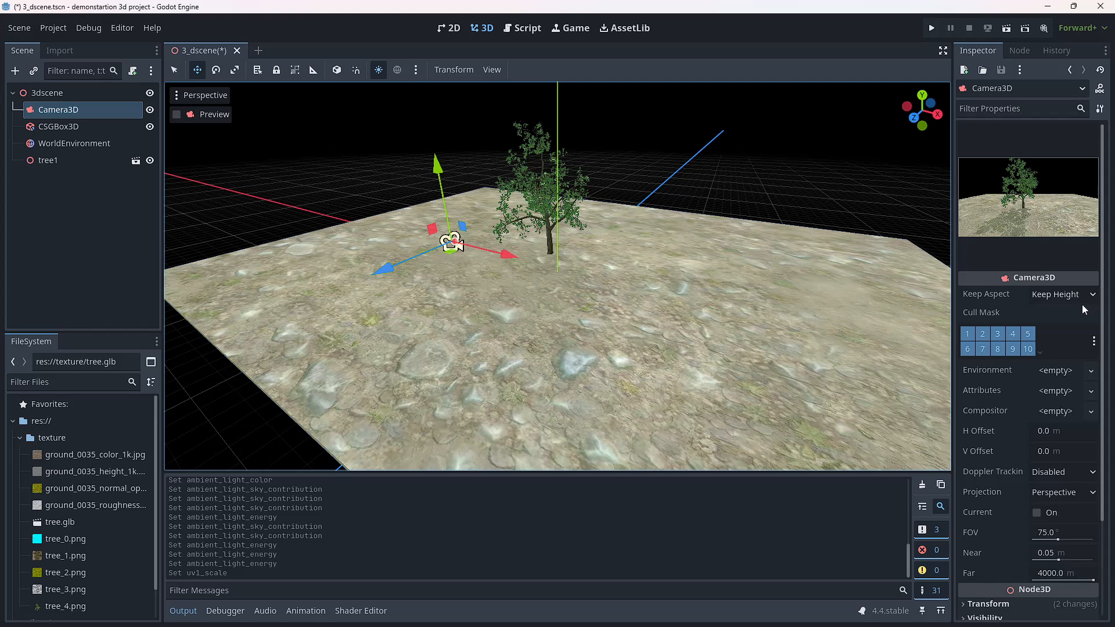
Step: Set the CSGBox3D material's UV1 scale to 2.5 on all axes
left_click(66, 127)
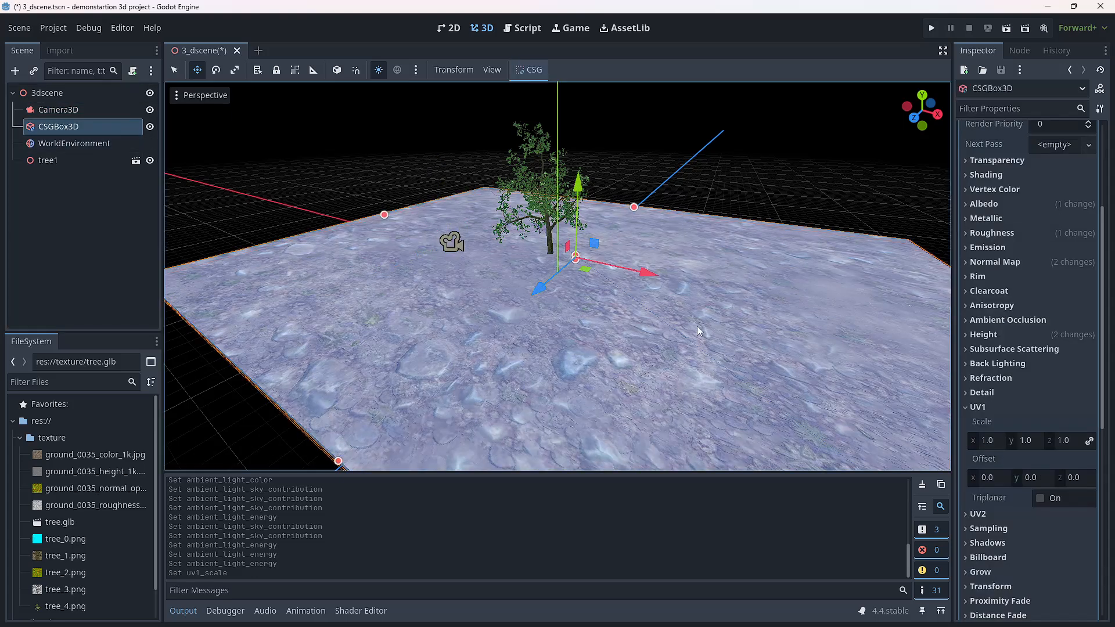
left_click(985, 444)
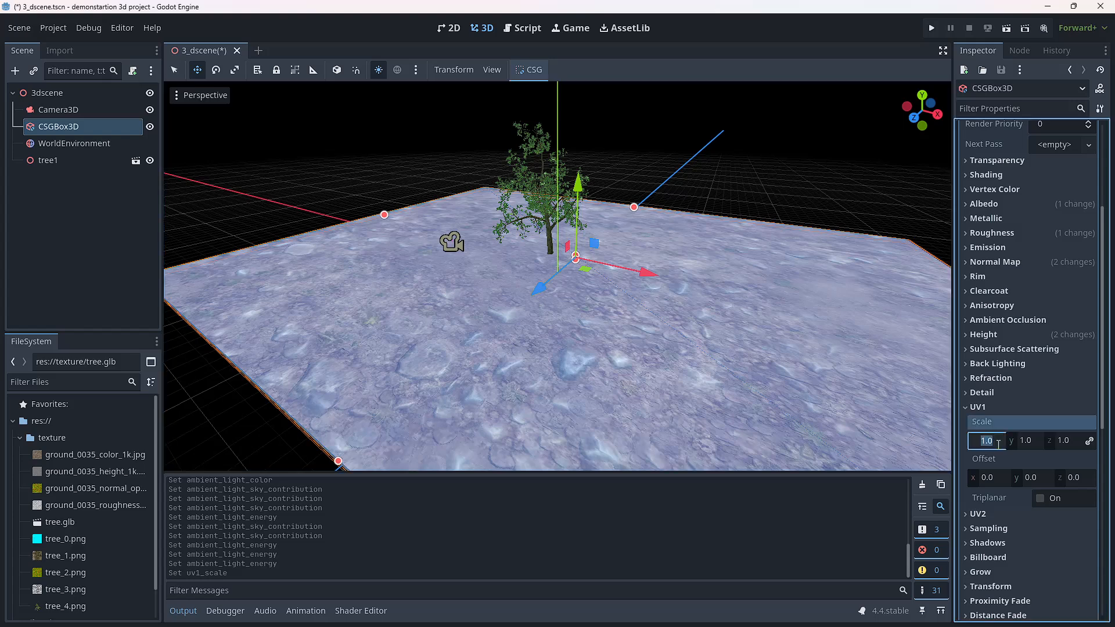
type("2.5")
left_click(841, 515)
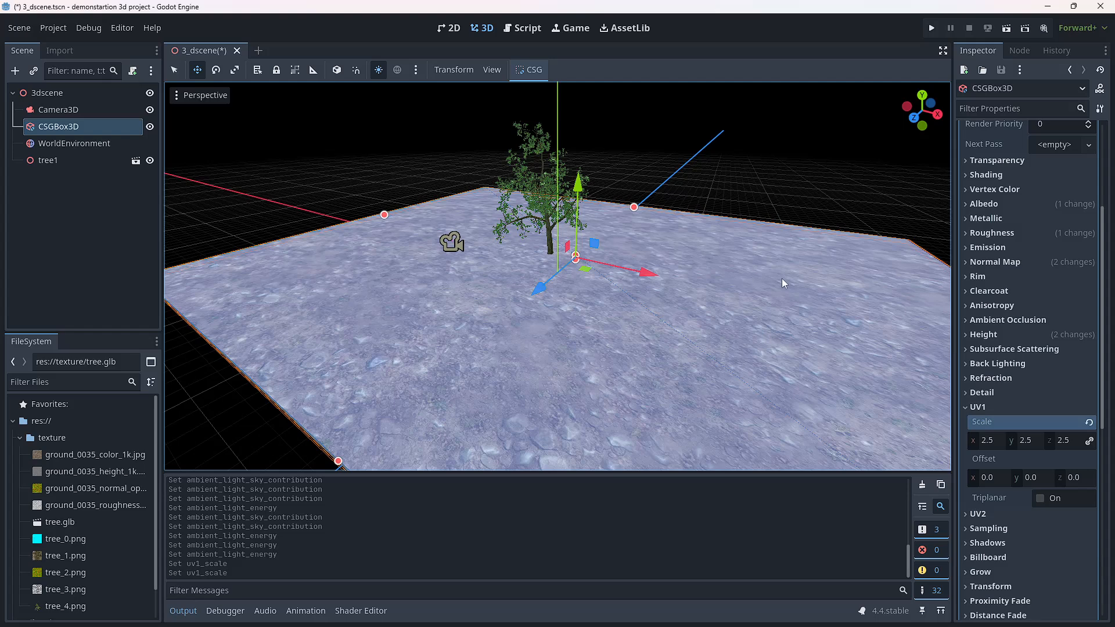
Step: Check the ground texture through Camera3D and save all open scenes
left_click(57, 111)
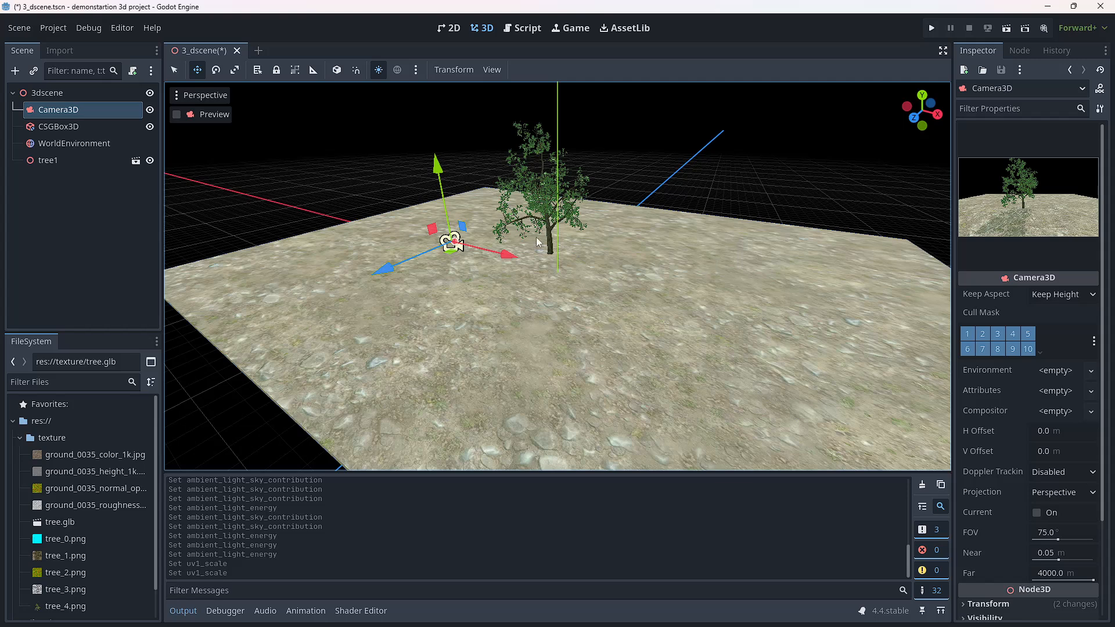
left_click(18, 30)
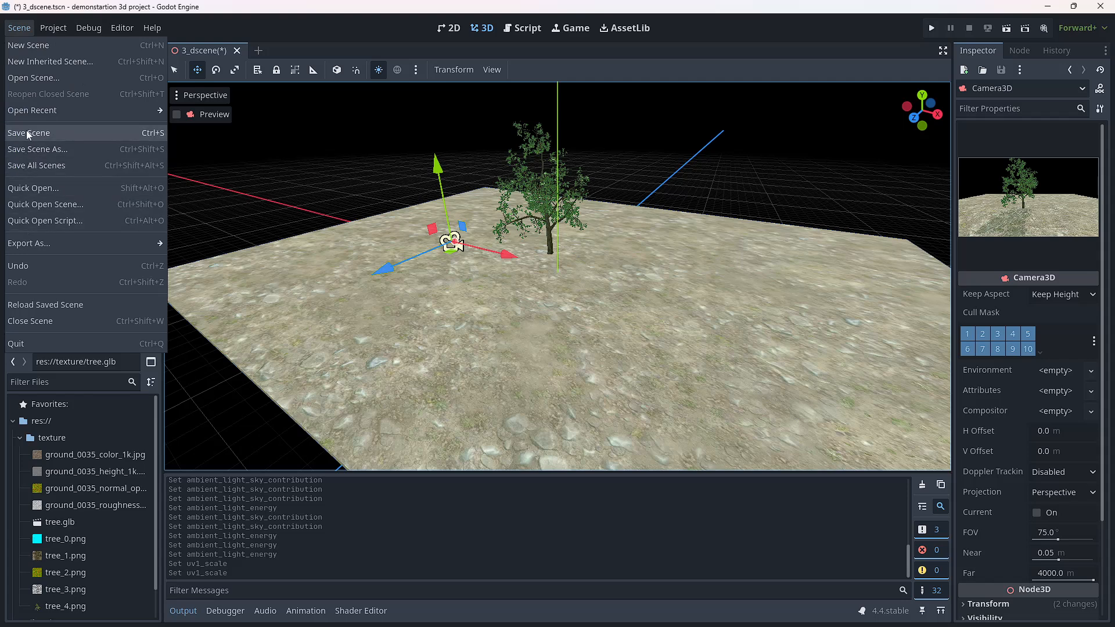
left_click(27, 167)
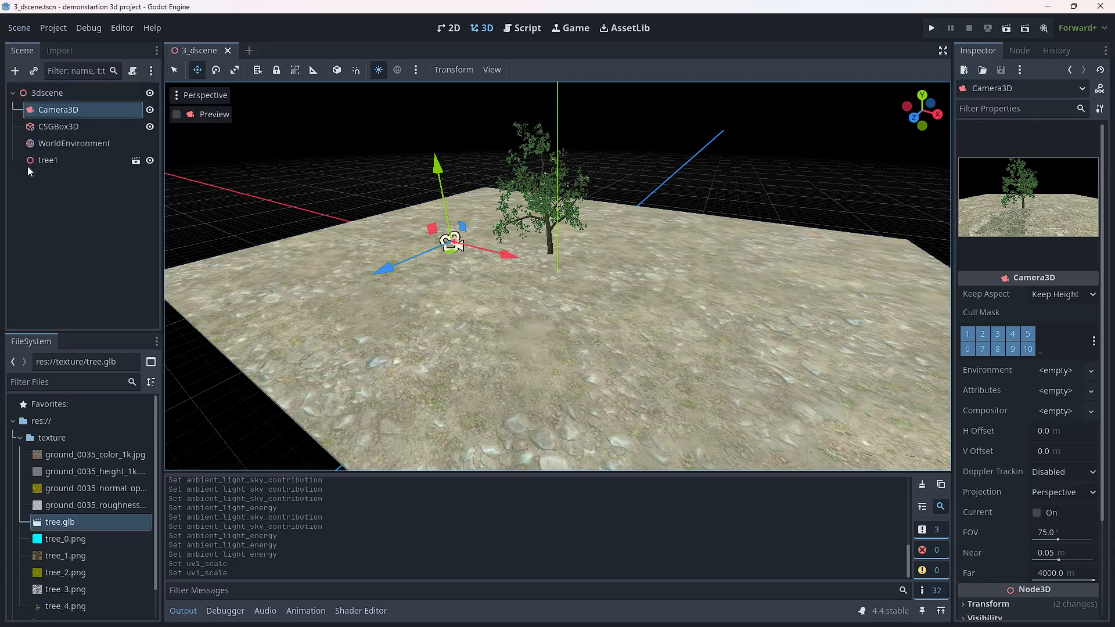
Step: Switch to the EZ-Tree page in the browser and tint the pine's bark purple with 0x91719c
left_click(1048, 7)
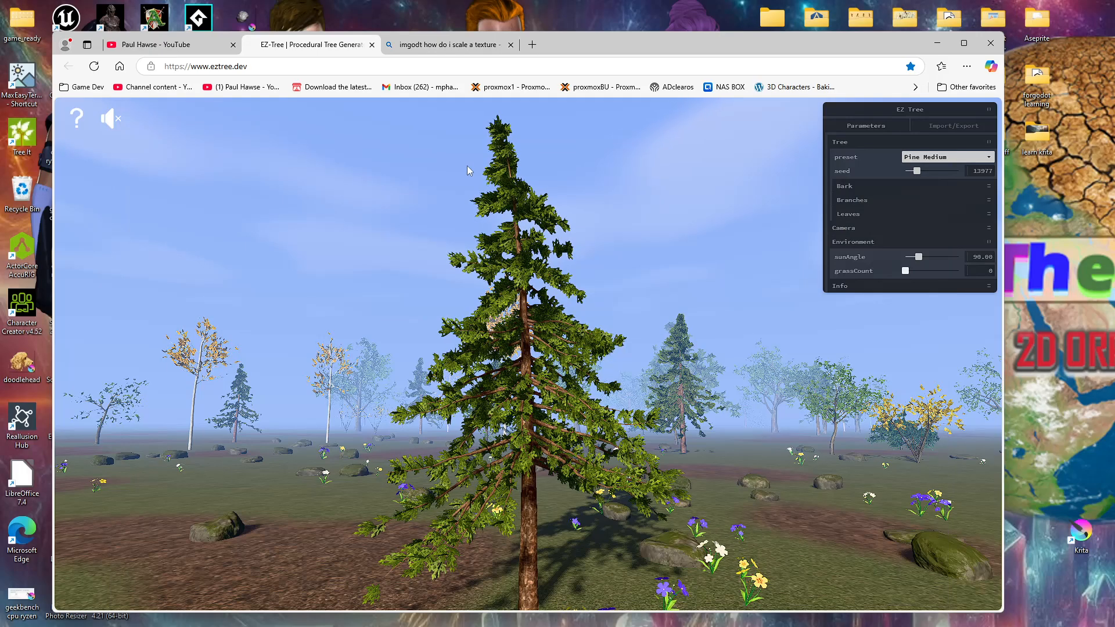
left_click_drag(580, 44, 585, 37)
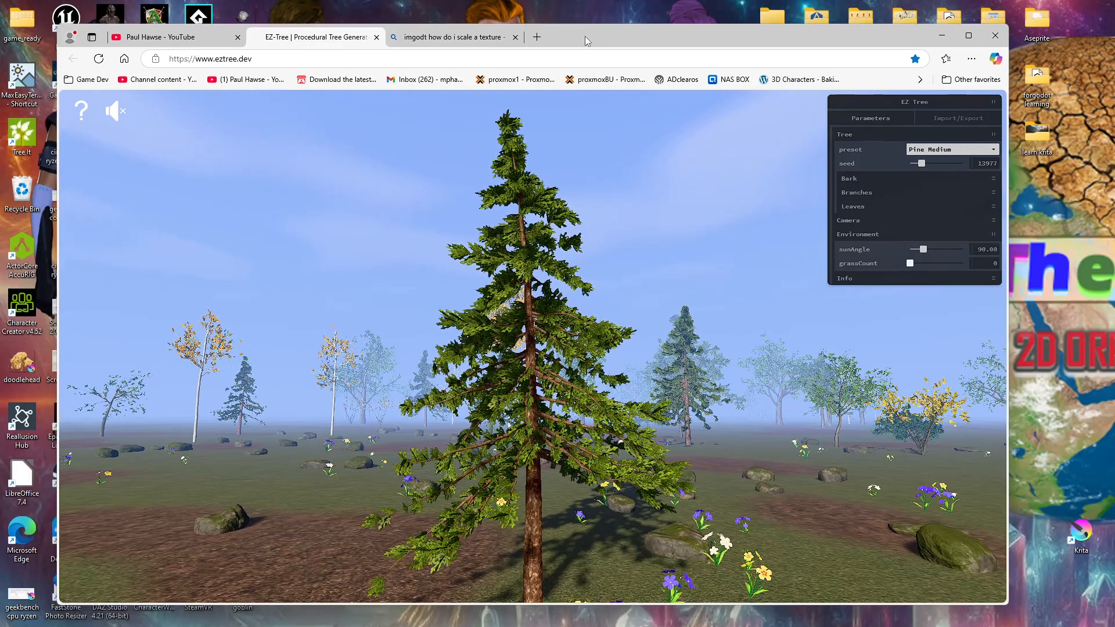
left_click(848, 179)
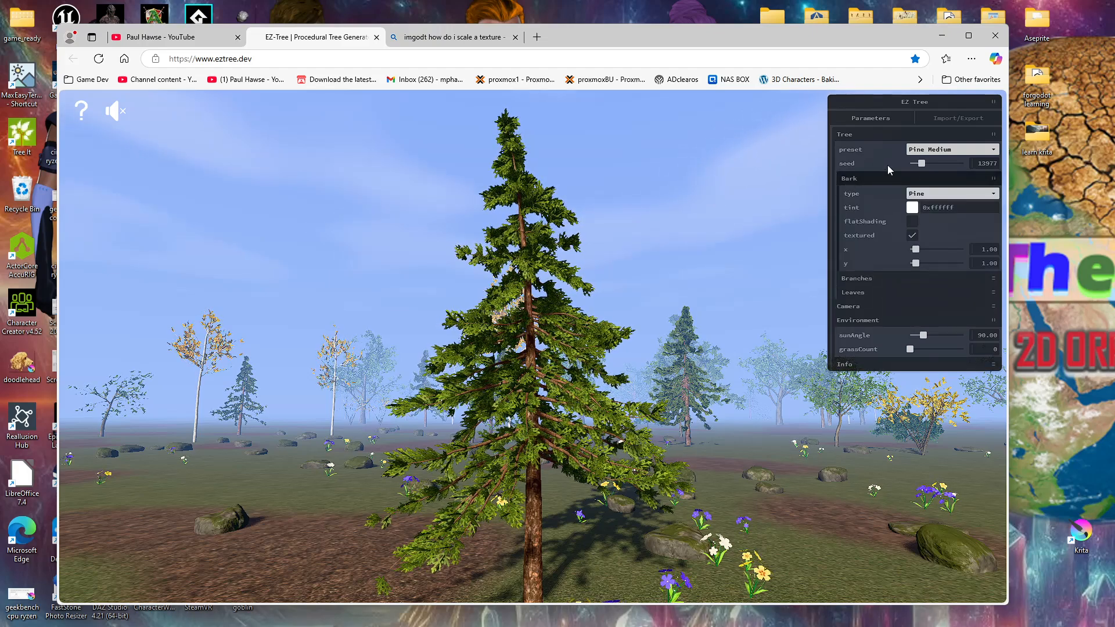
left_click(913, 209)
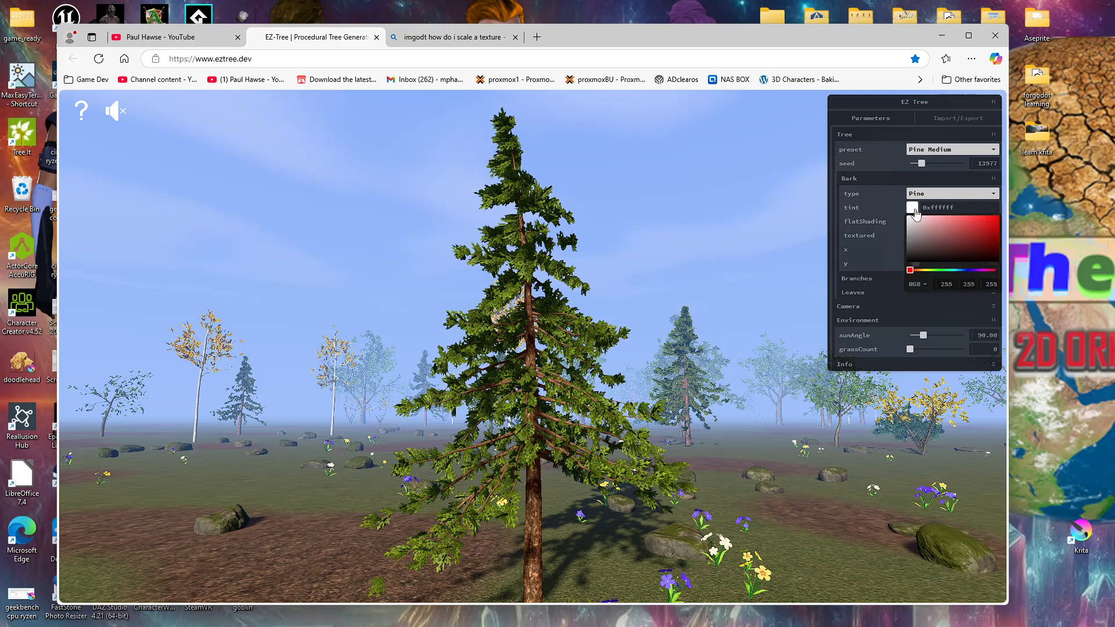
left_click(978, 271)
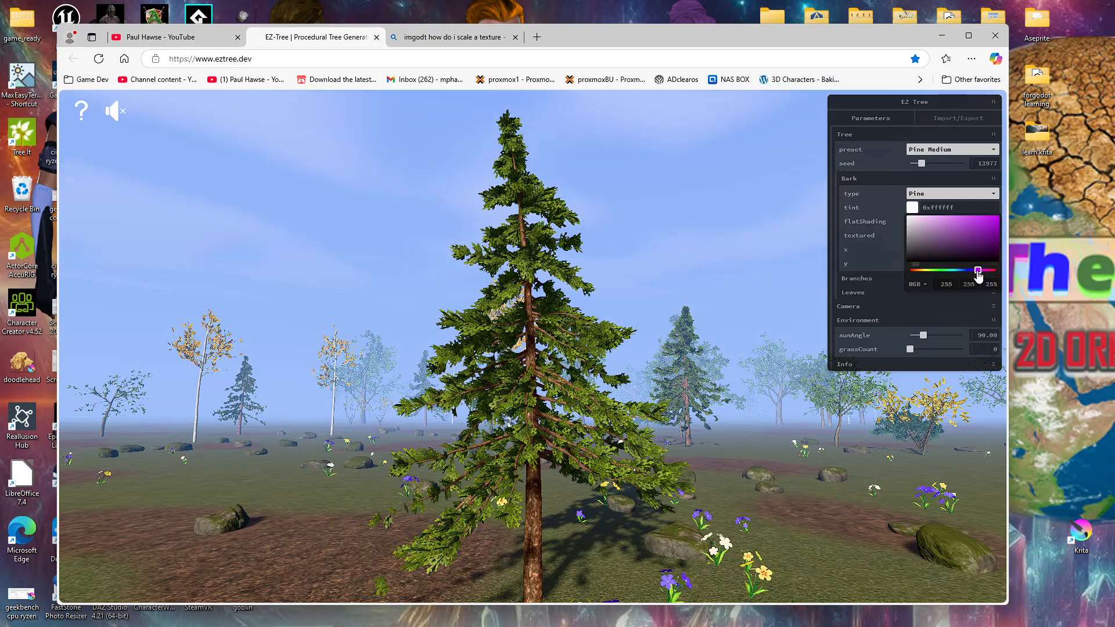
left_click(932, 234)
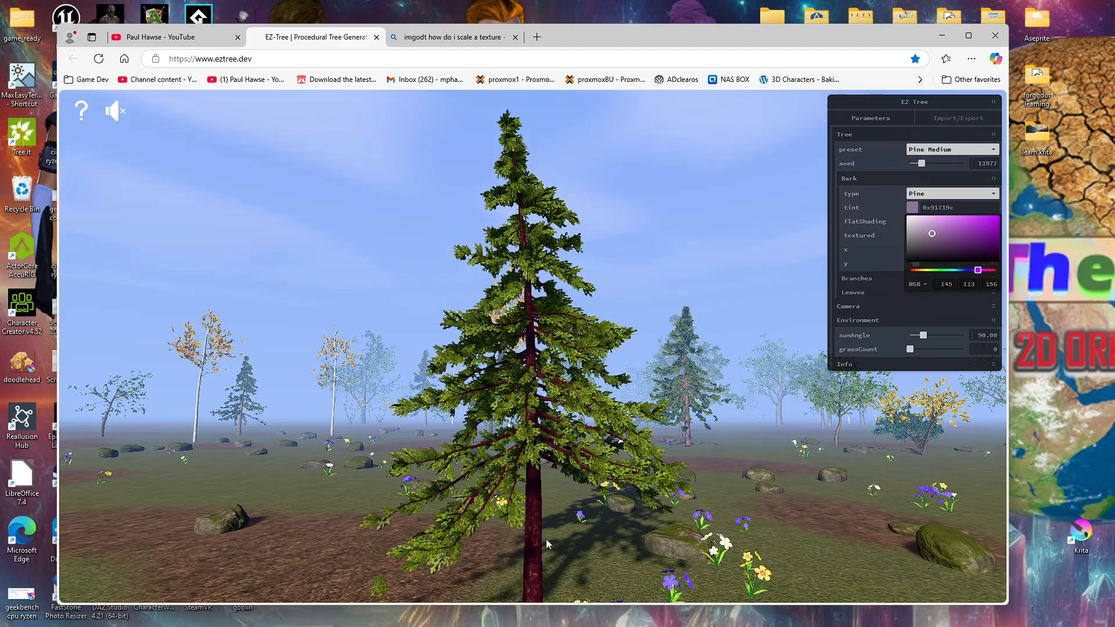
left_click(520, 461)
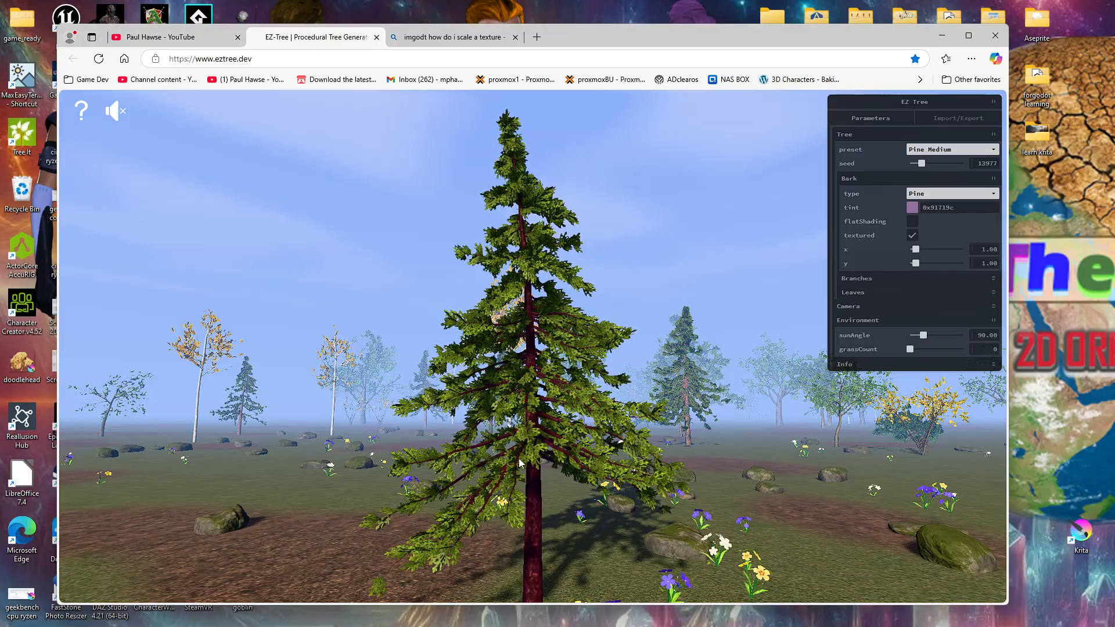
Step: Look closely at the pine's trunk and lighten the bark tint to 0xcfbed5
scroll(519, 459, "up", 4)
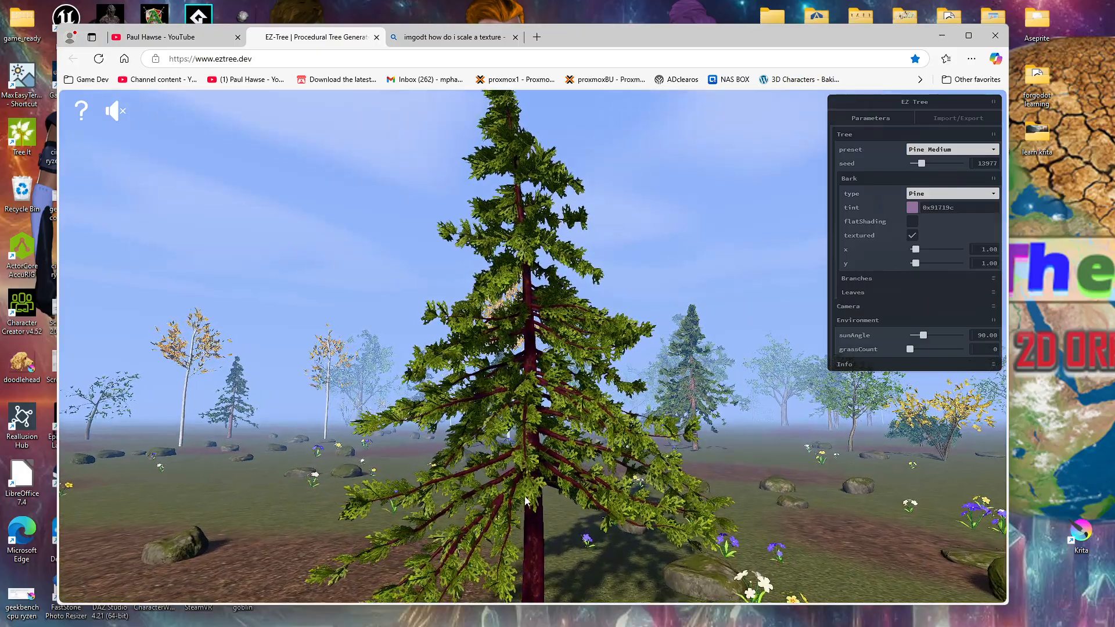
scroll(530, 500, "down", 1)
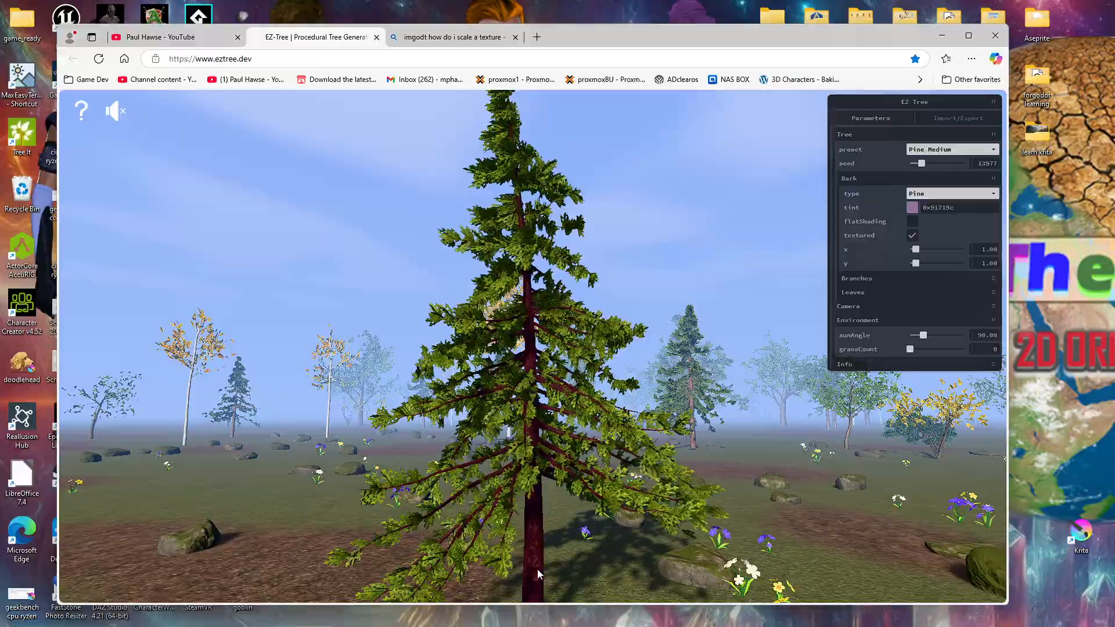
right_click_drag(537, 570, 539, 388)
scroll(534, 460, "up", 3)
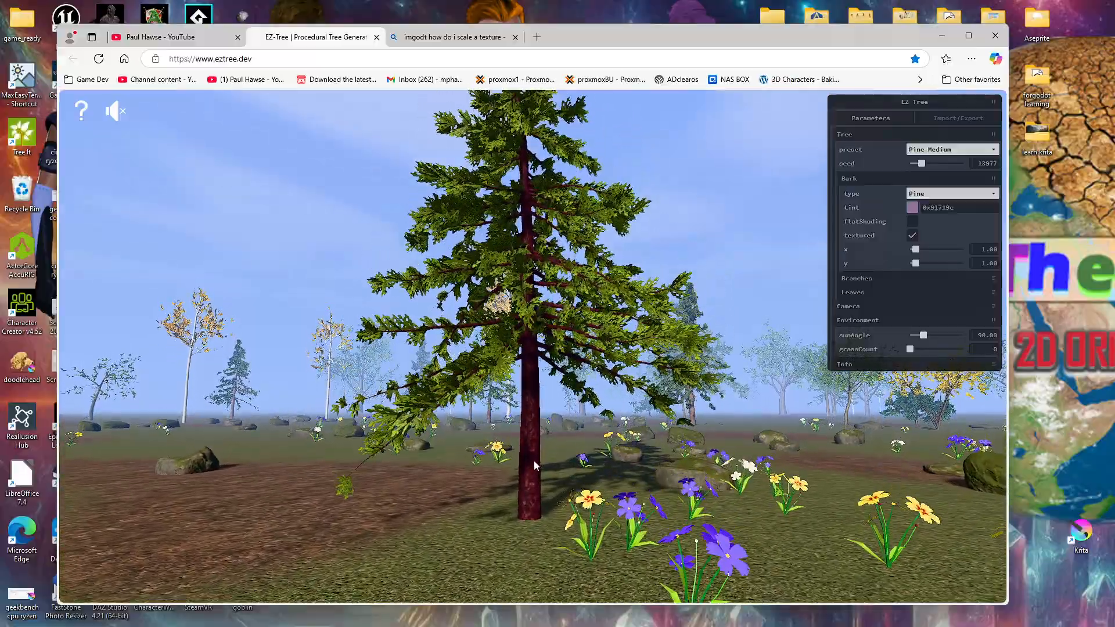
scroll(534, 458, "up", 2)
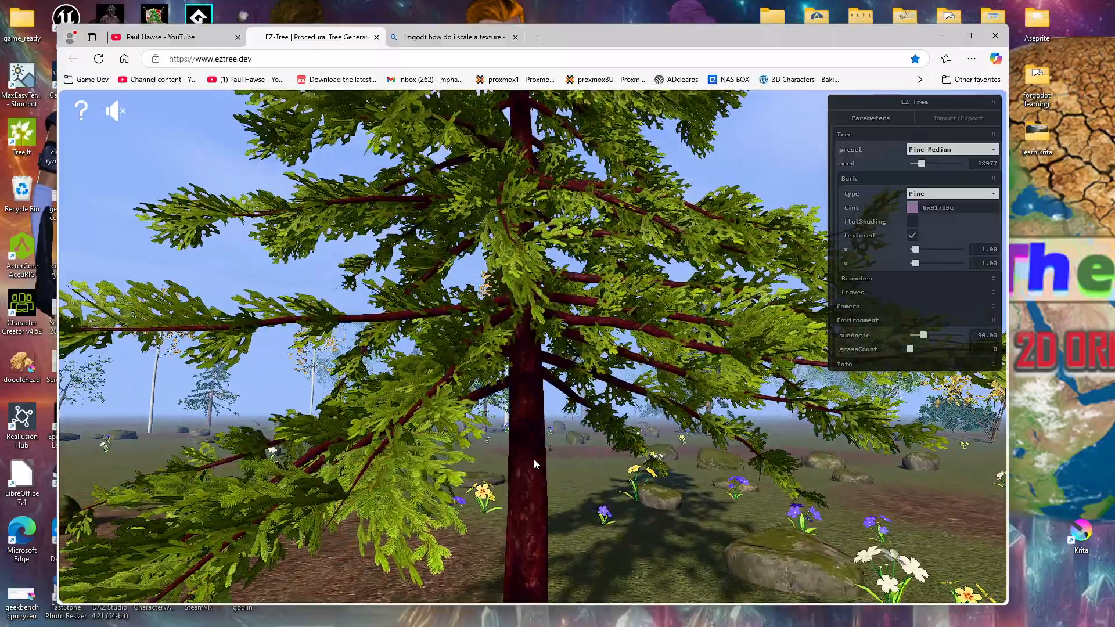
left_click(913, 207)
left_click(928, 230)
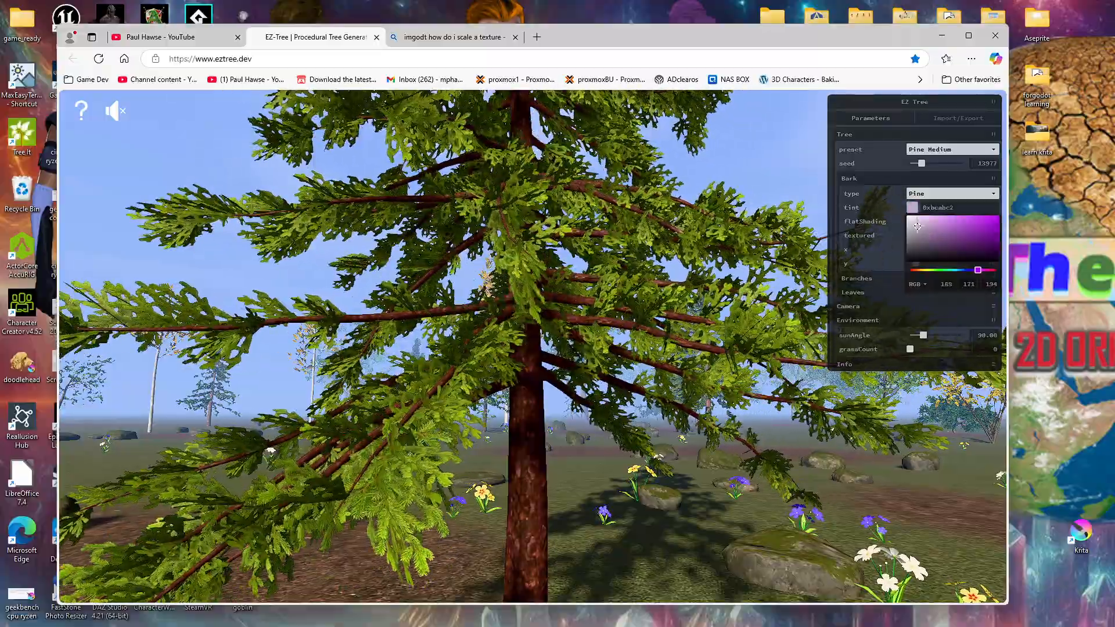
left_click(917, 227)
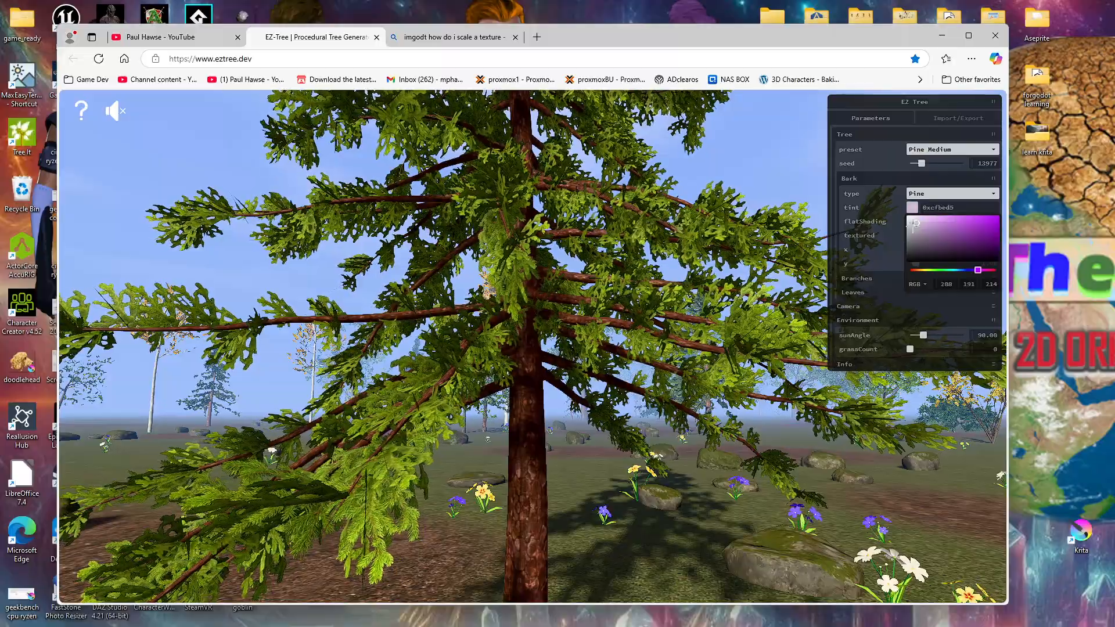
Step: Tint the pine's bark light purple with 0xe0c1eb and view the whole tree
left_click(916, 222)
left_click(908, 217)
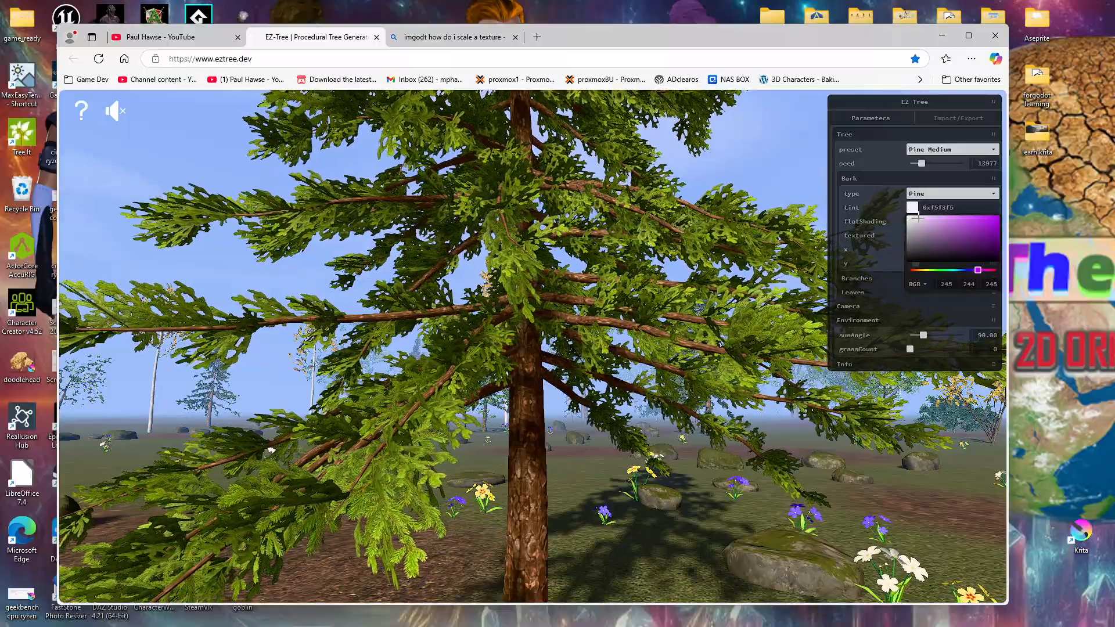
left_click(918, 218)
left_click_drag(922, 218, 924, 219)
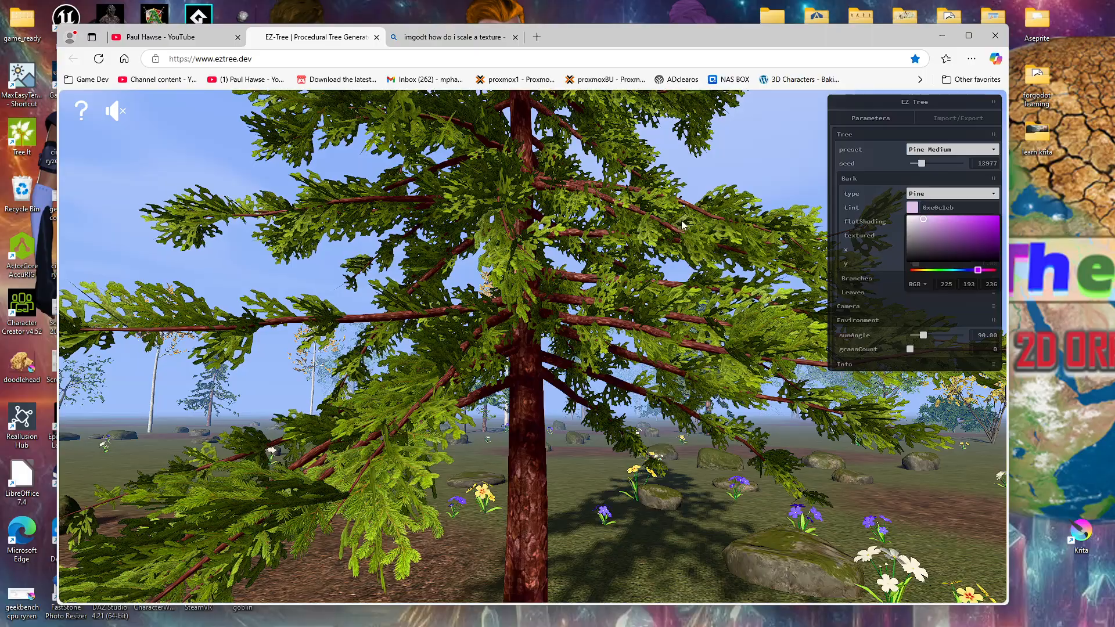
scroll(681, 221, "down", 5)
scroll(682, 221, "down", 2)
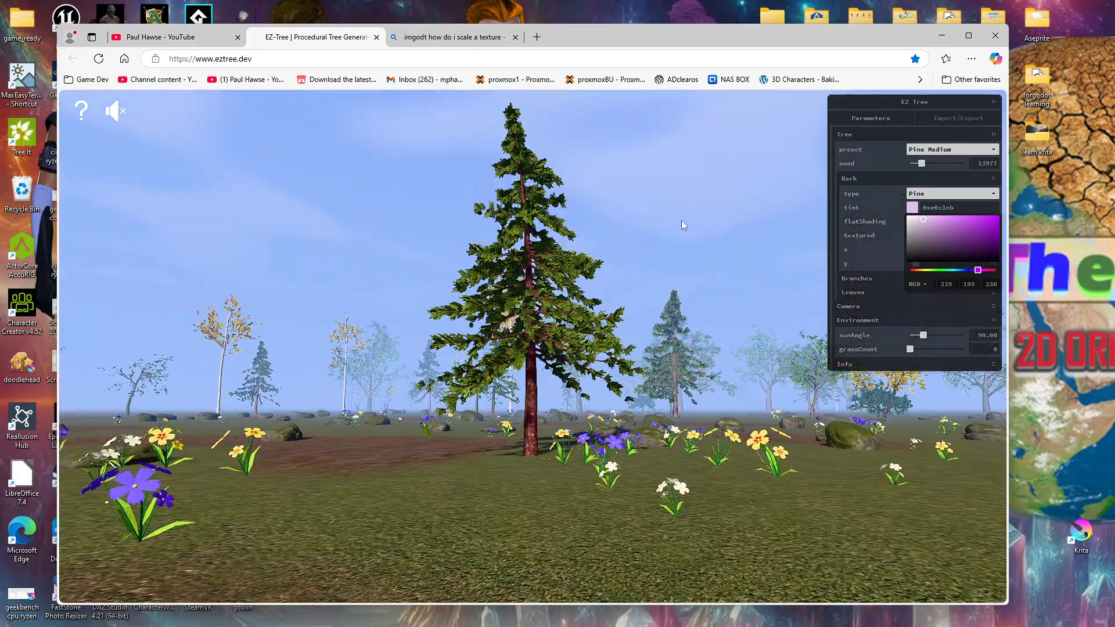
Step: Set the tree's seed to 15672 and expand the Info and Branches settings
mouse_move(922, 168)
left_mouse_down()
mouse_move(949, 168)
mouse_move(924, 168)
left_mouse_up()
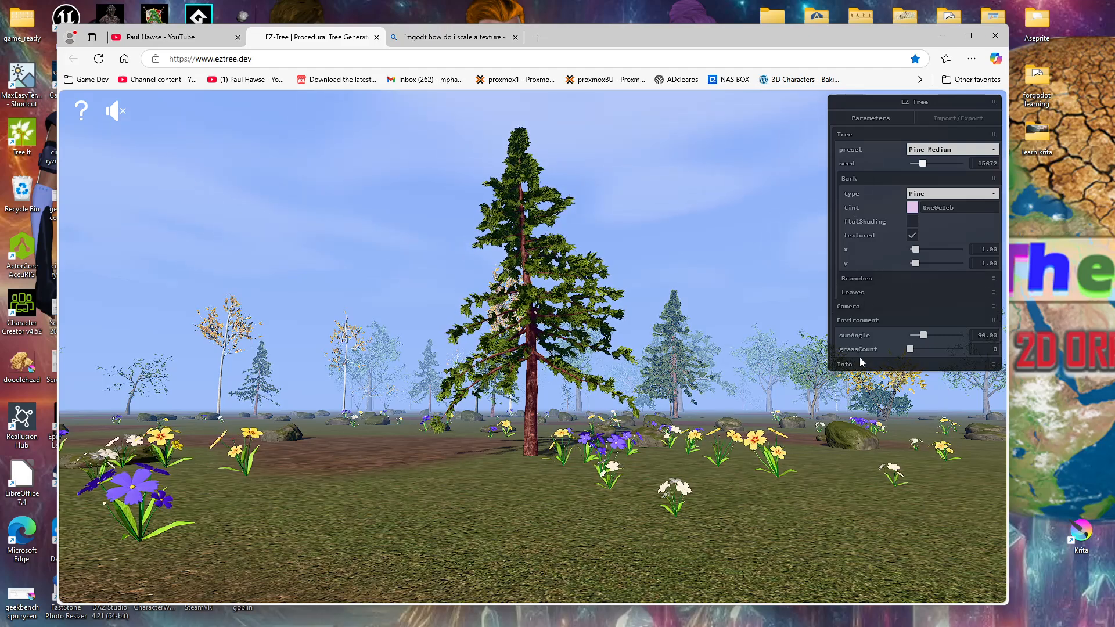
left_click(994, 367)
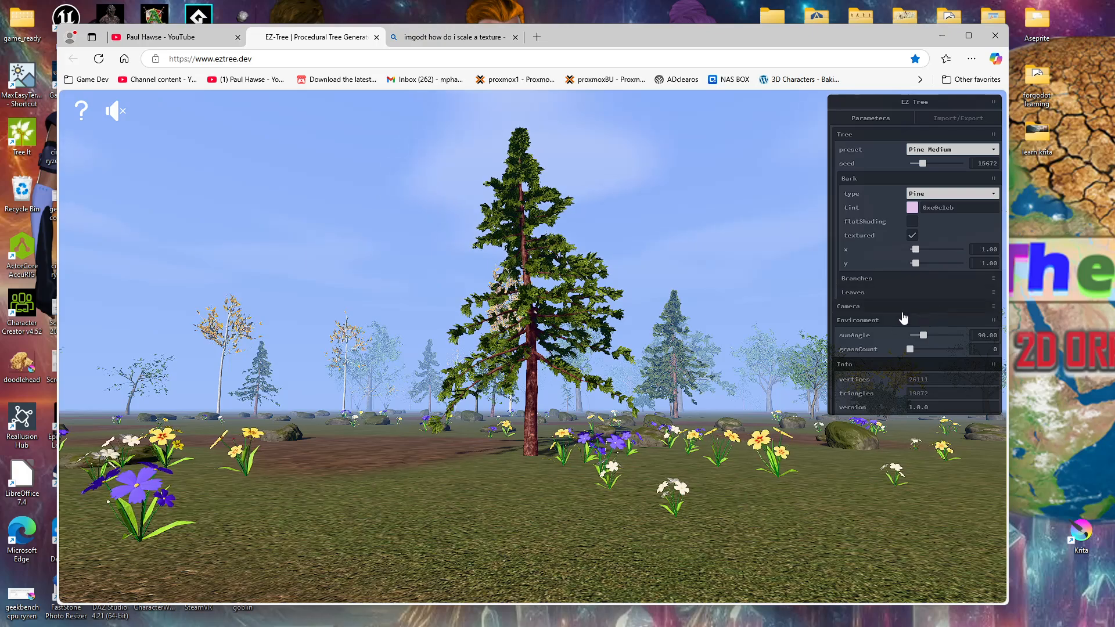
left_click(894, 279)
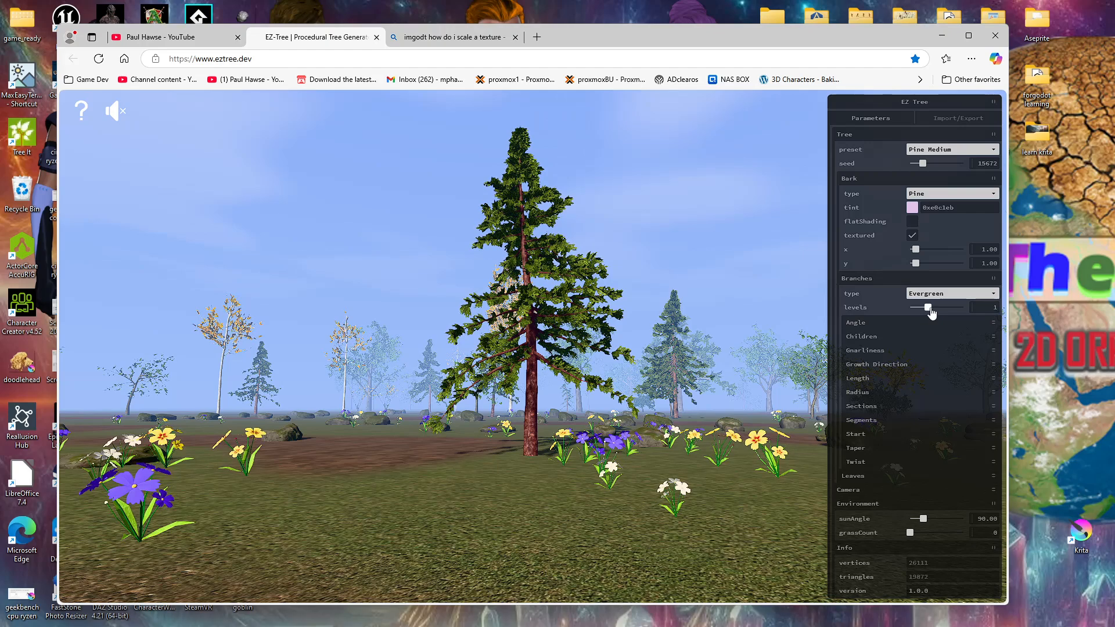
Step: Try branch levels 0, 3 and 2 on the pine and return the setting to 1
mouse_move(929, 309)
left_mouse_down()
mouse_move(941, 314)
mouse_move(910, 315)
left_mouse_up()
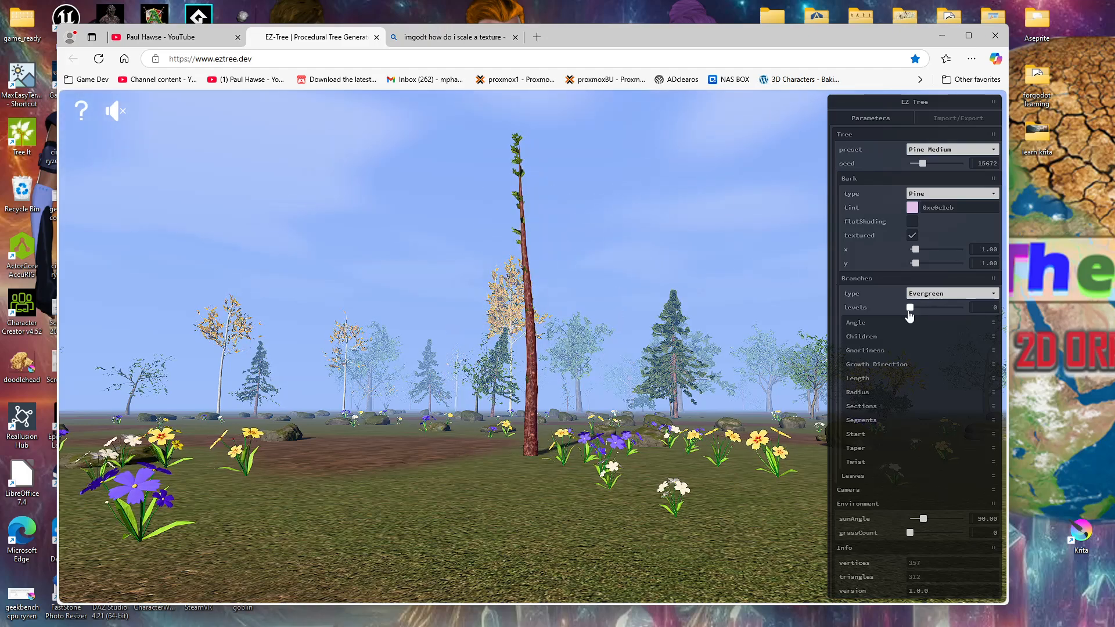
left_click_drag(918, 316, 924, 315)
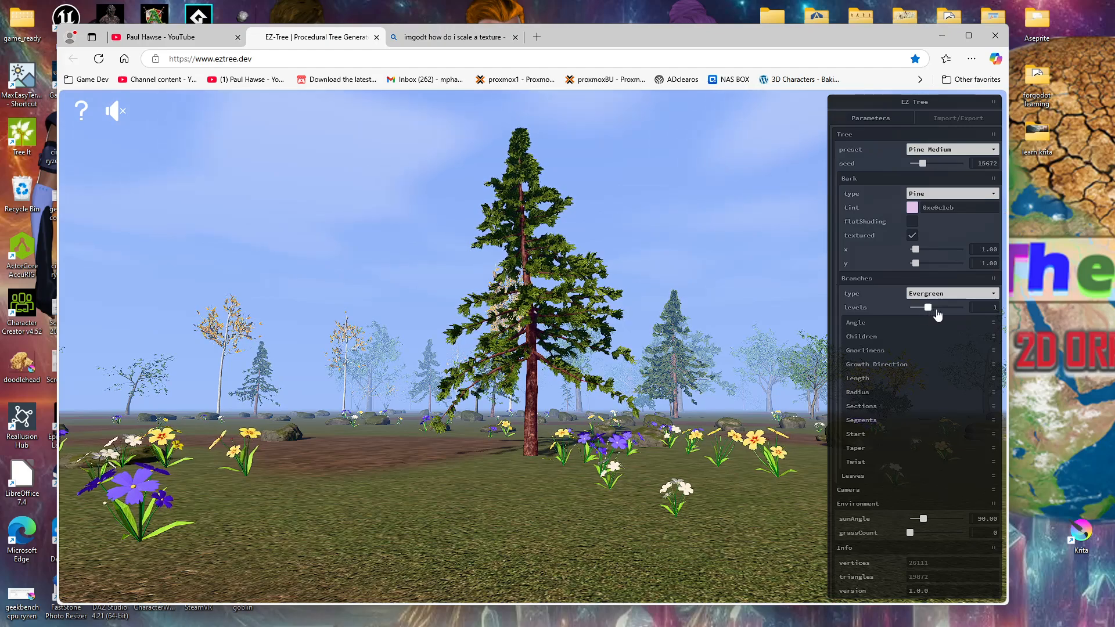
left_click_drag(938, 315, 964, 314)
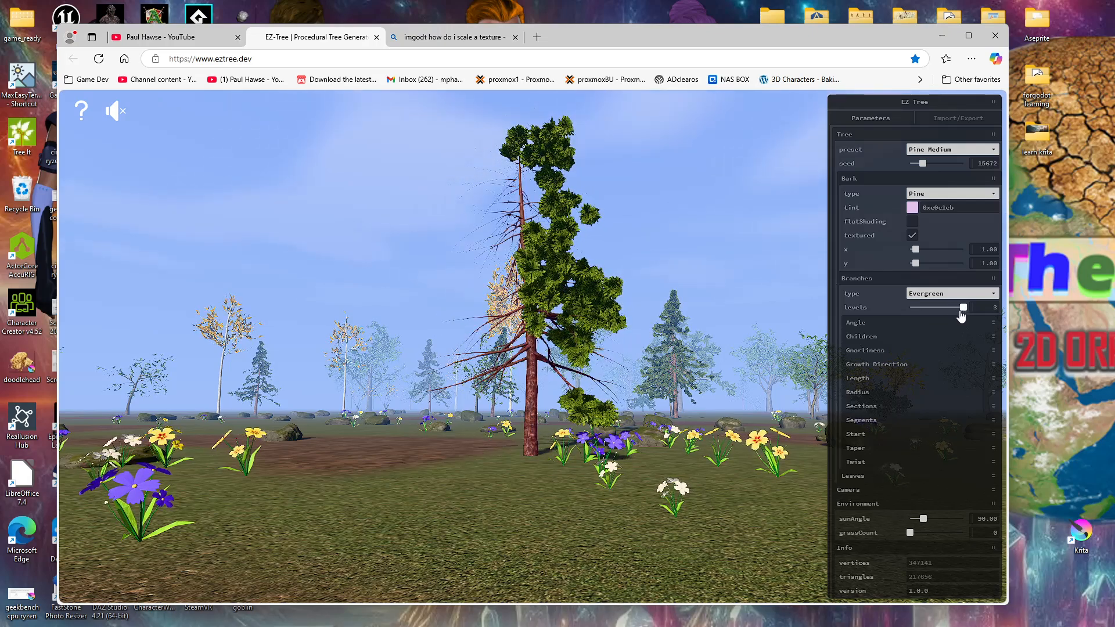
left_click_drag(961, 316, 946, 317)
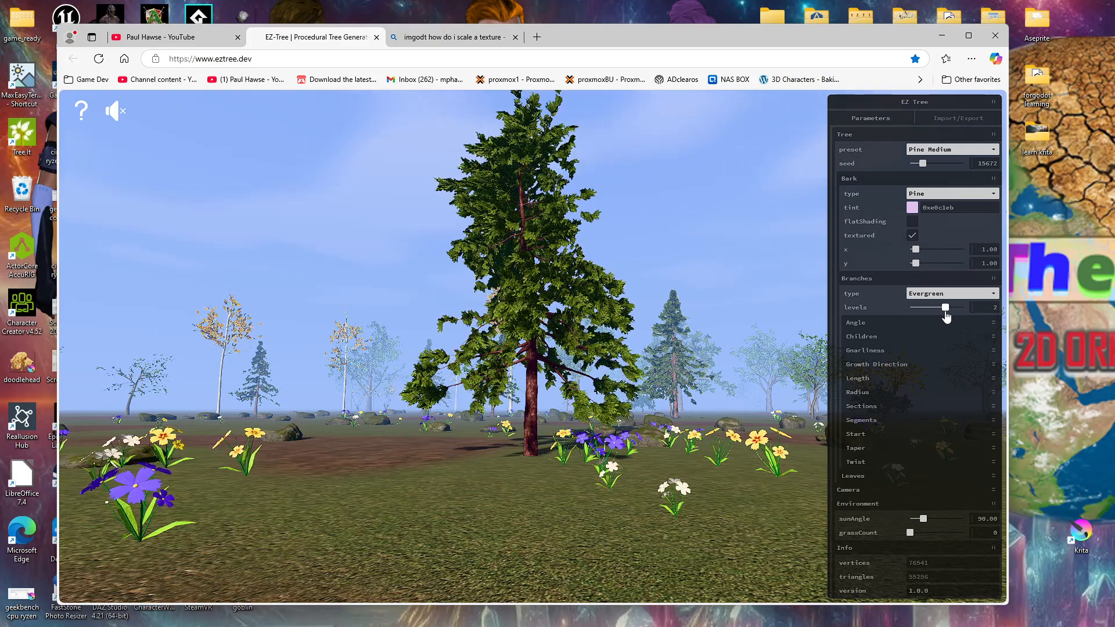
left_click_drag(945, 315, 929, 317)
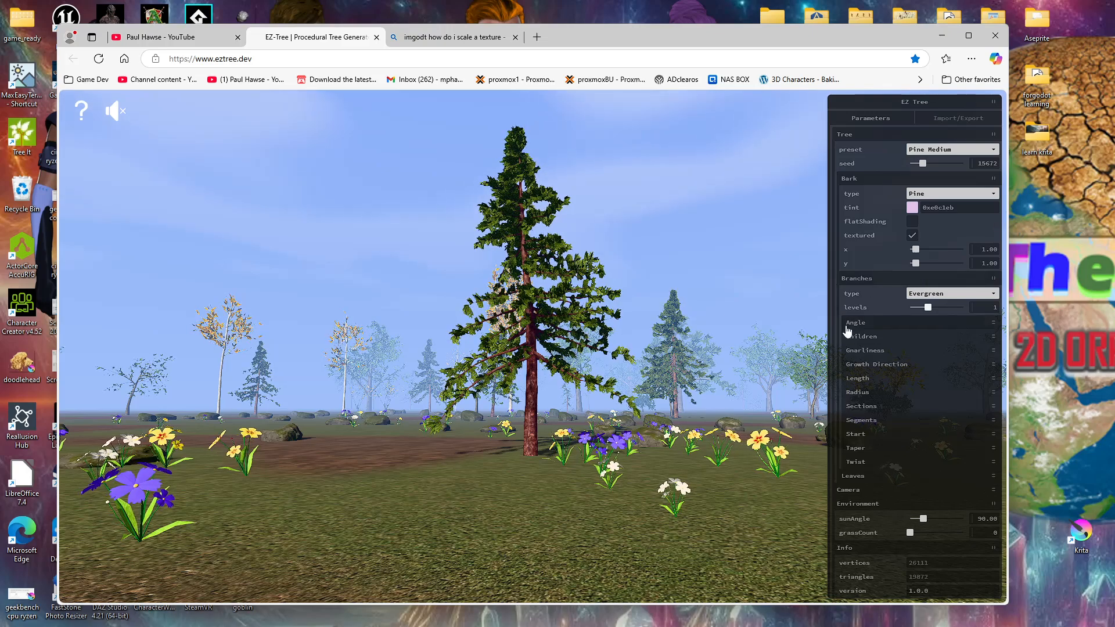
Step: Try the Deciduous branch type on the pine and switch it back to Evergreen
left_click(993, 295)
left_click(993, 297)
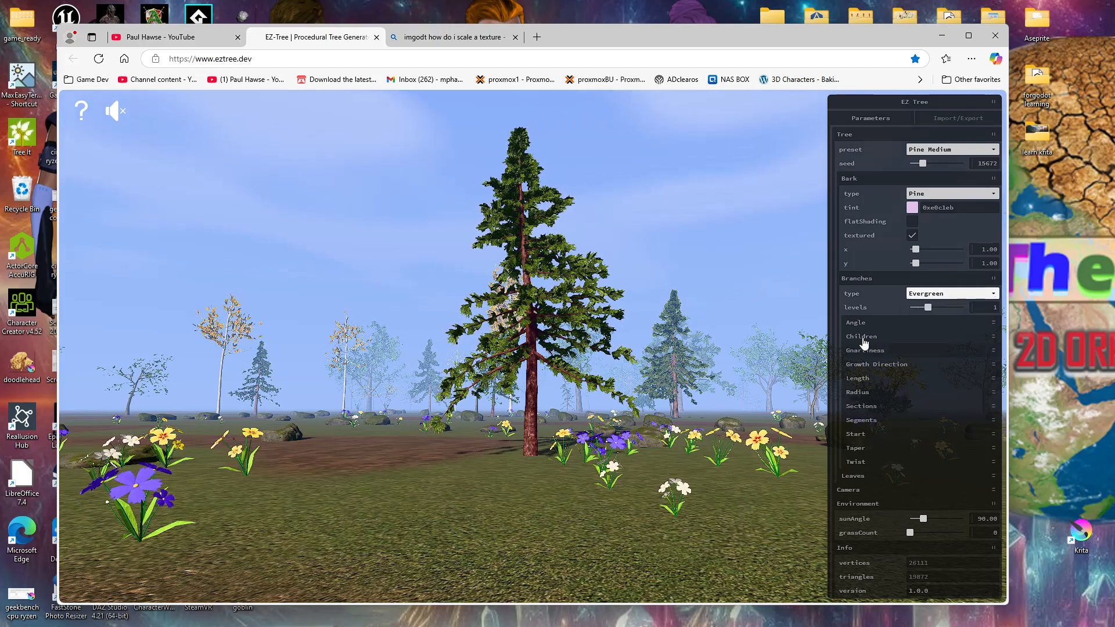
left_click(988, 295)
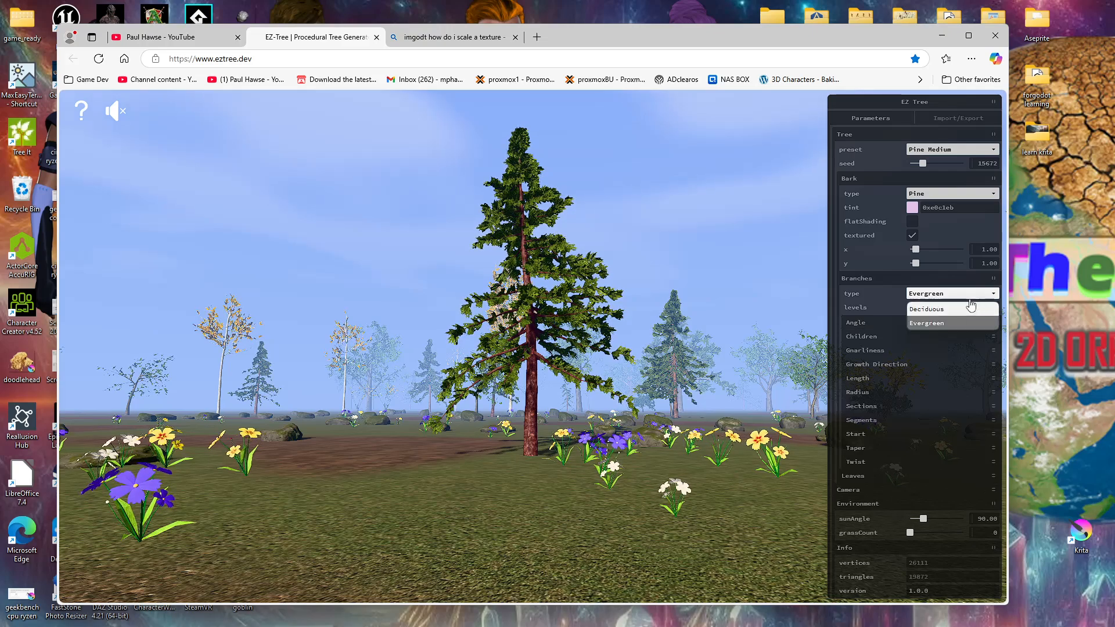
left_click(950, 312)
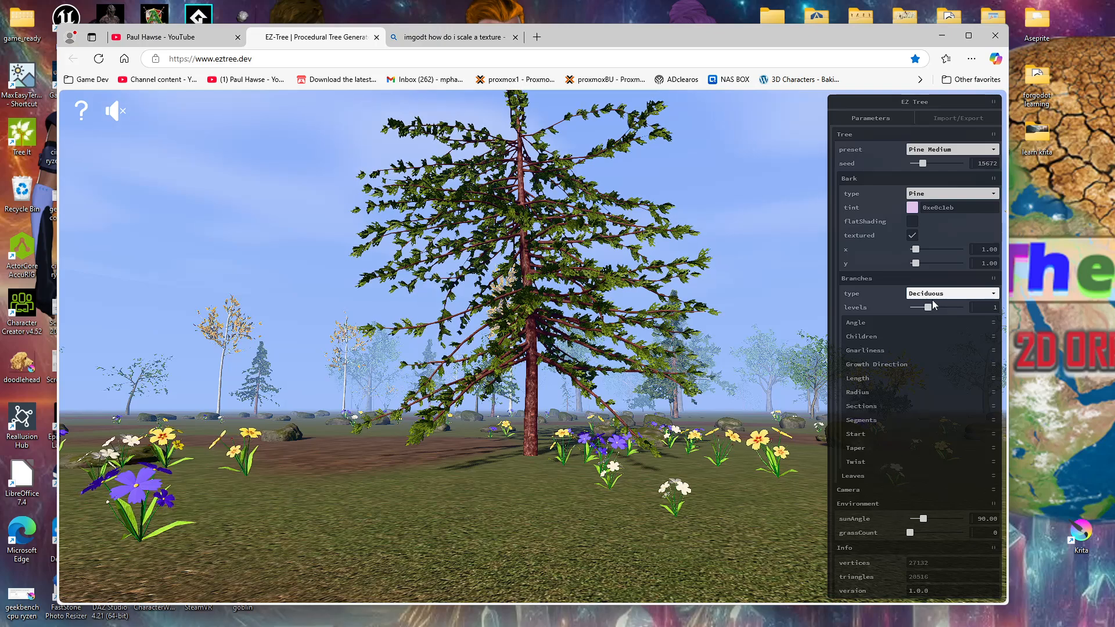
left_click(934, 294)
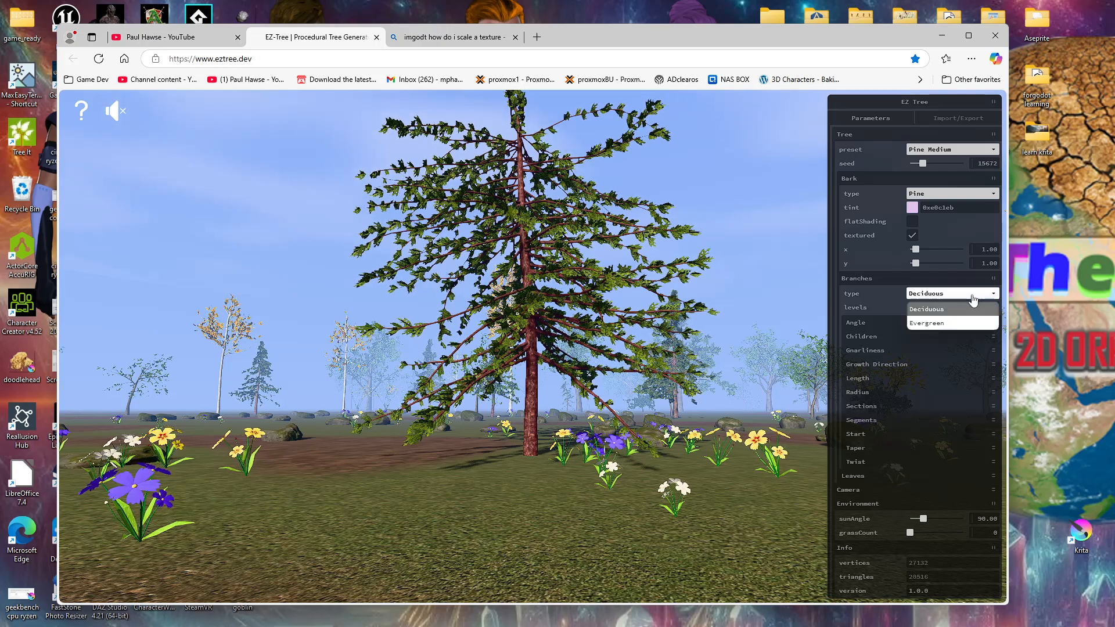
left_click(932, 324)
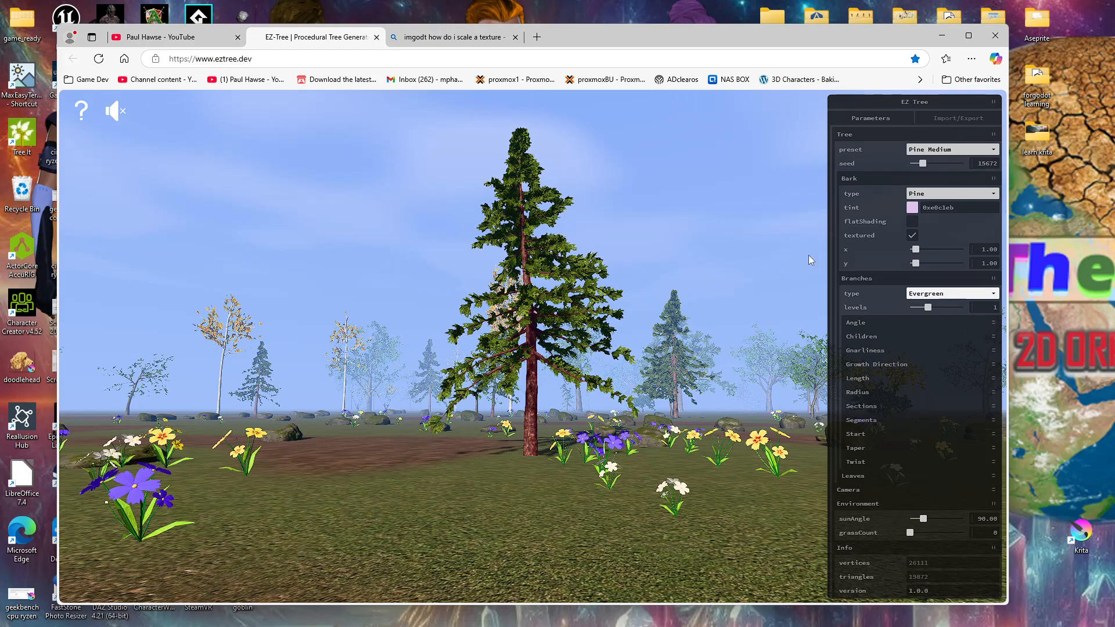
Step: Set the branch angles to about 119.35 for level 1, 25.43 for level 2 and 29.35 for level 3
left_click(853, 326)
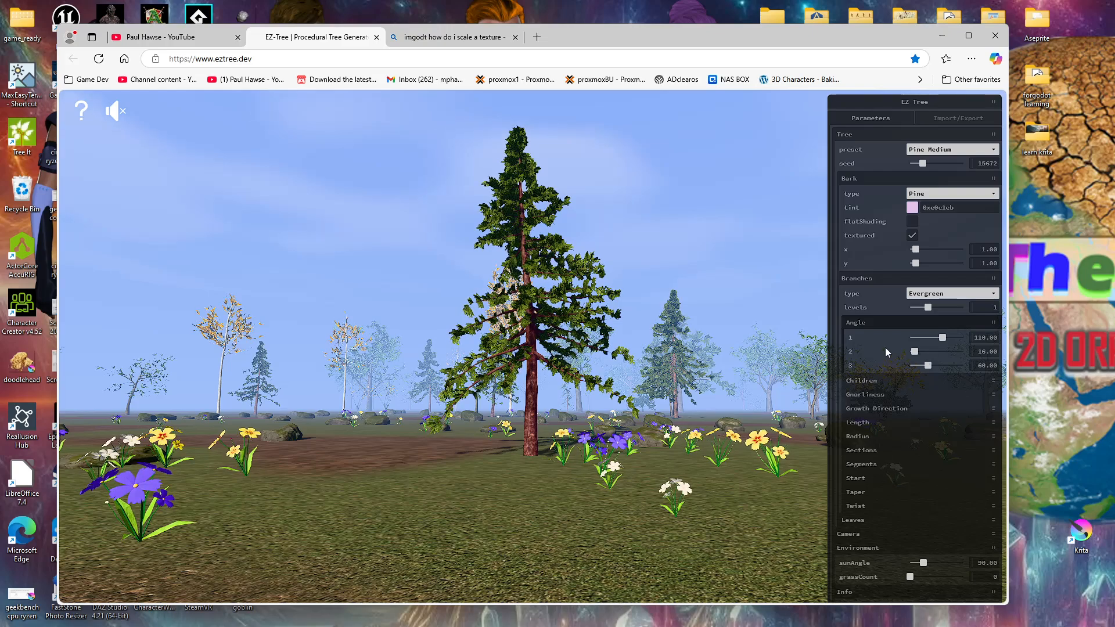
left_click_drag(939, 345, 927, 345)
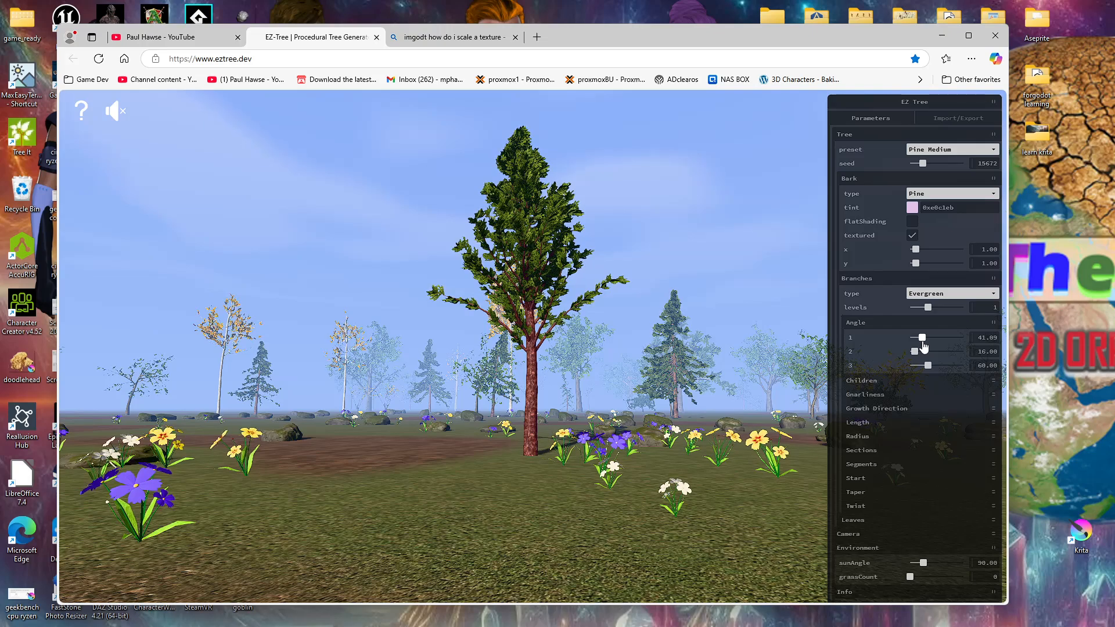
left_click_drag(925, 345, 951, 345)
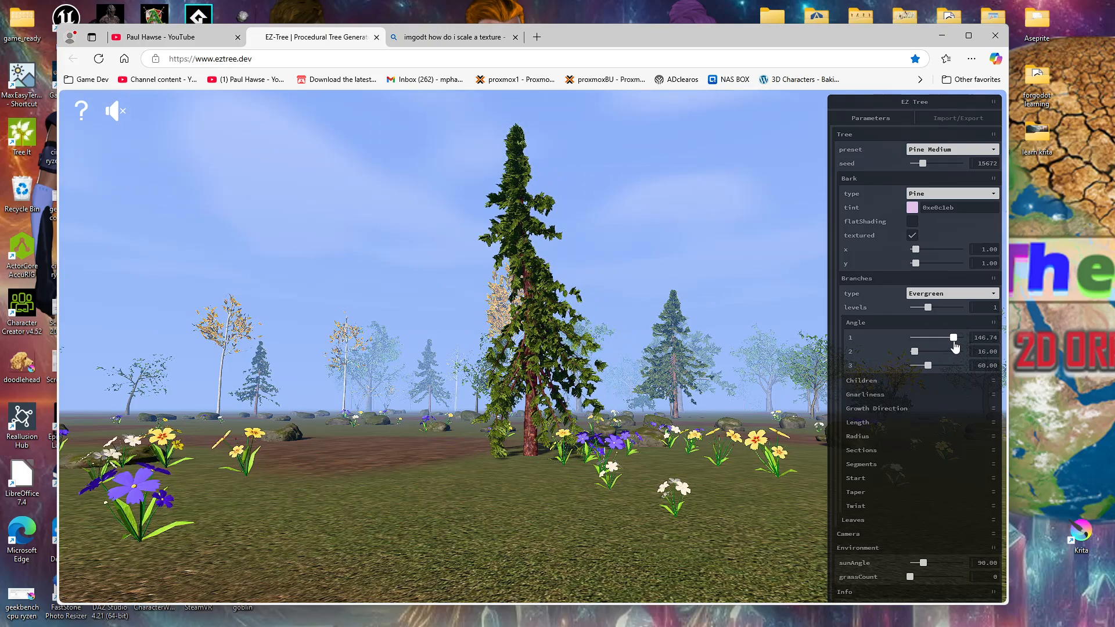
left_click_drag(956, 346, 946, 347)
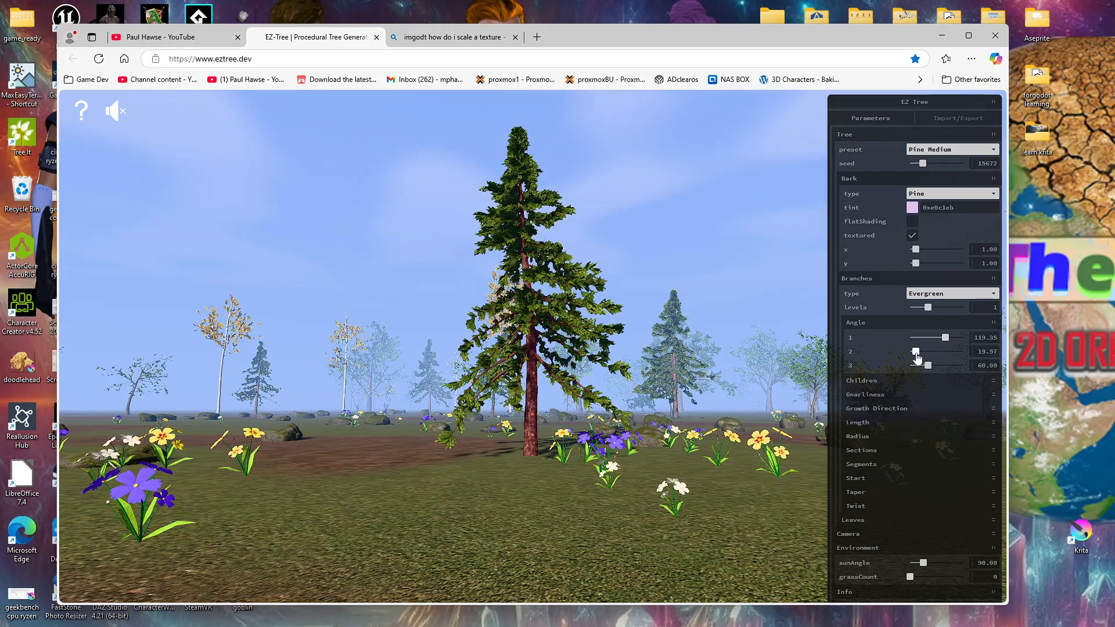
mouse_move(920, 357)
left_mouse_down()
mouse_move(968, 361)
mouse_move(908, 366)
mouse_move(960, 368)
mouse_move(924, 370)
left_mouse_up()
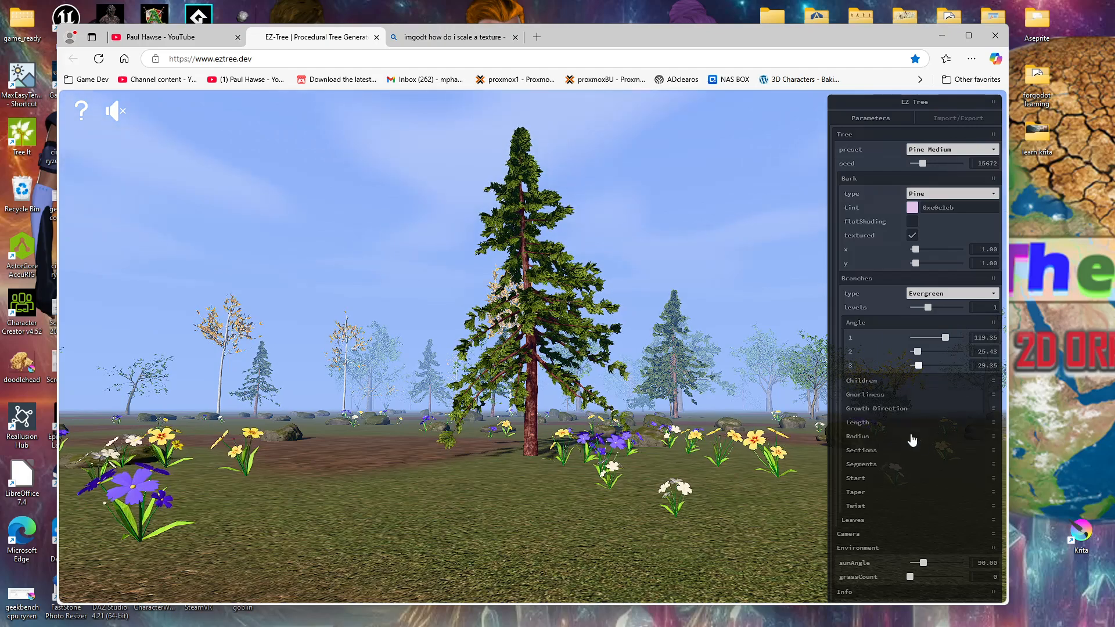
left_click(992, 324)
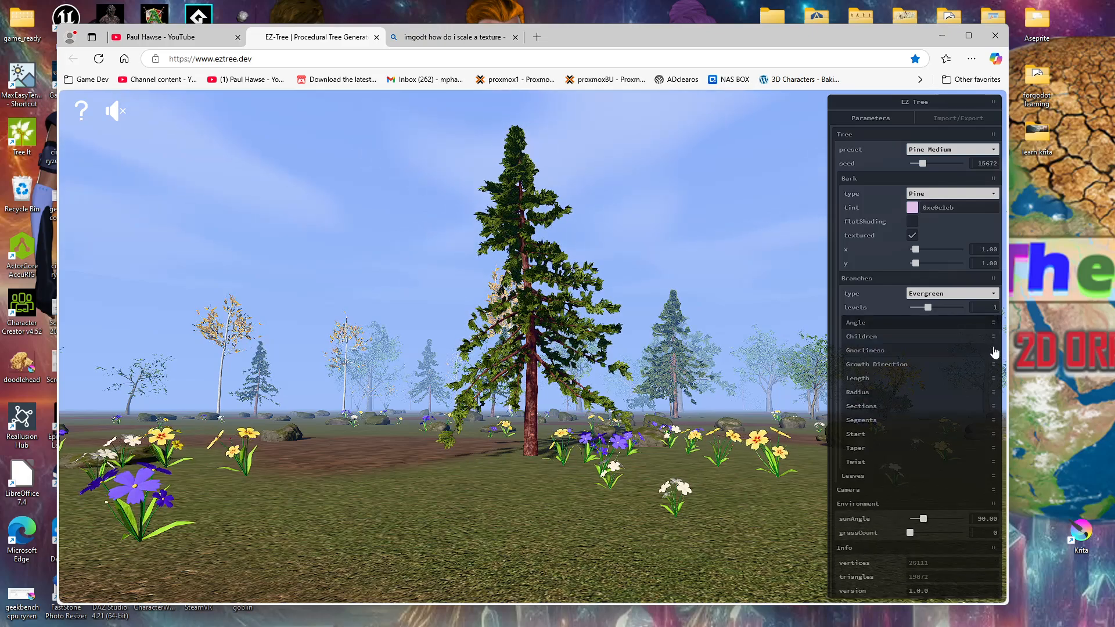
Step: Reduce the level 0 branch children to 74
left_click(993, 338)
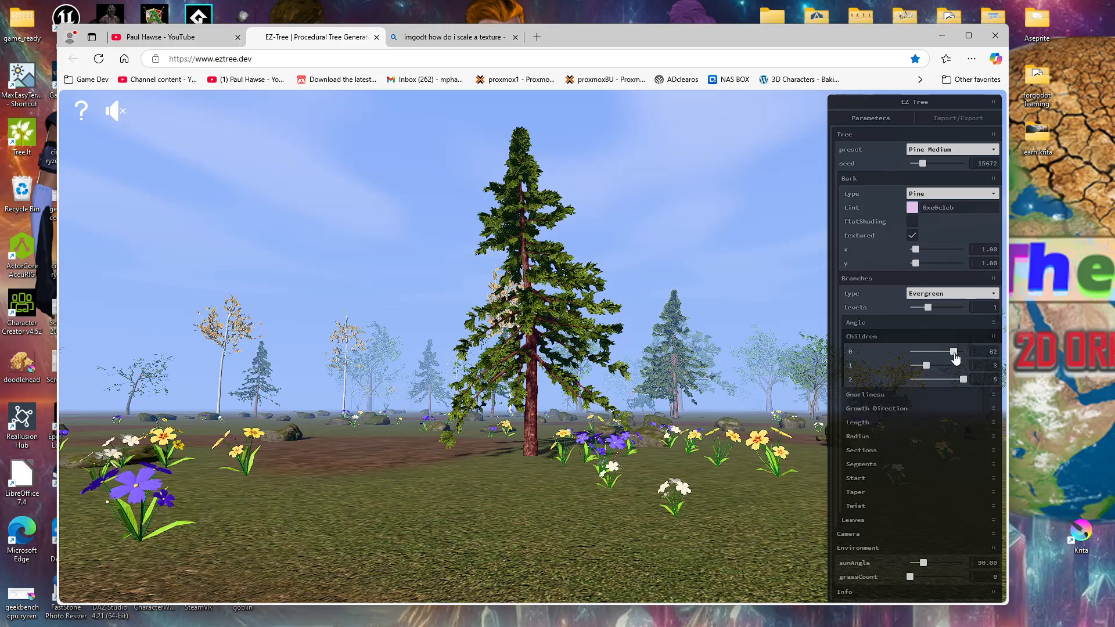
left_click_drag(954, 356, 952, 357)
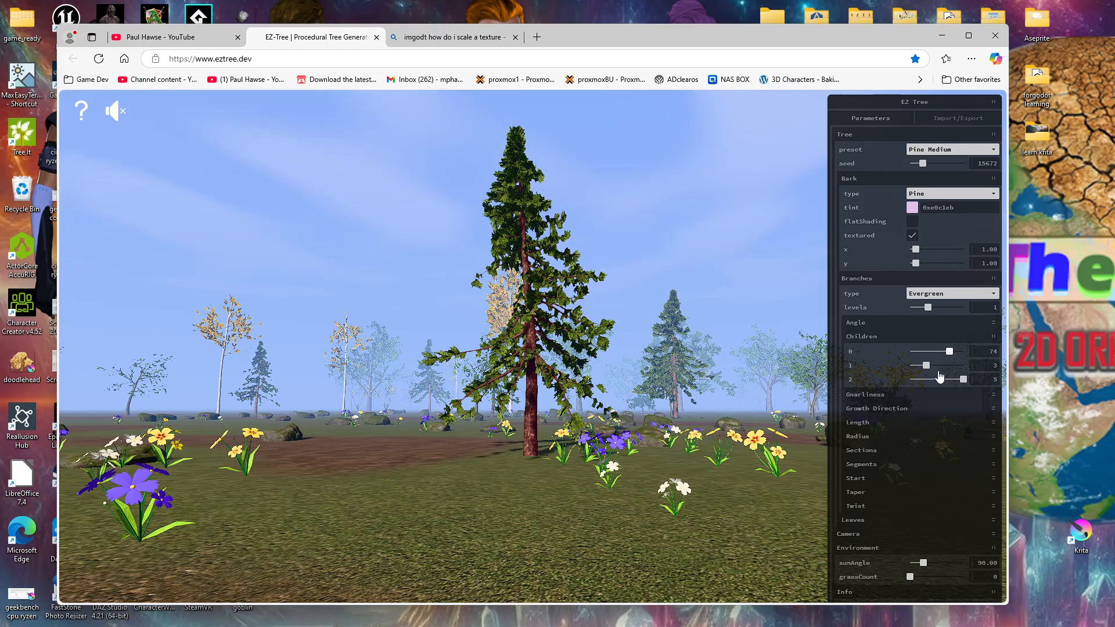
left_click(990, 337)
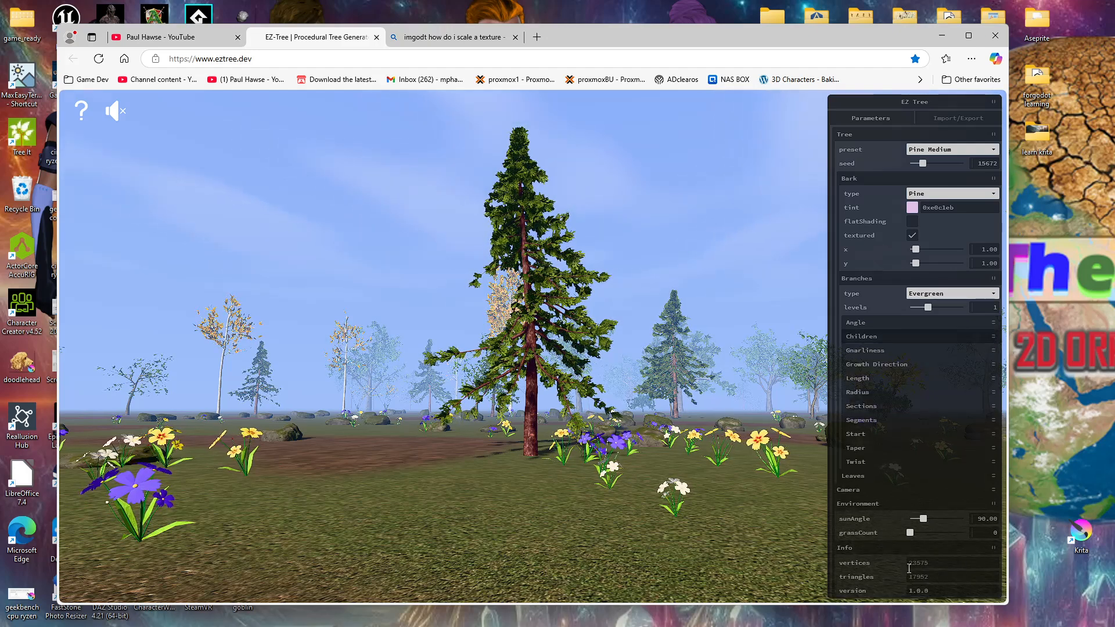
Step: Check the tree's vertex and triangle counts and review the branch children settings
left_click_drag(909, 564, 924, 562)
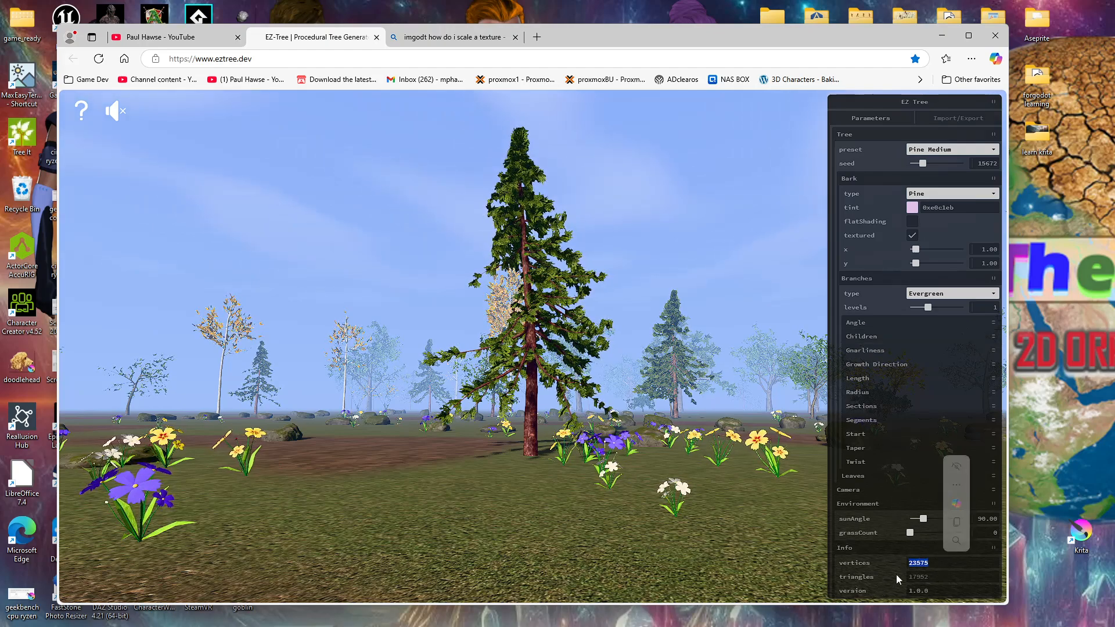
left_click_drag(908, 580, 928, 578)
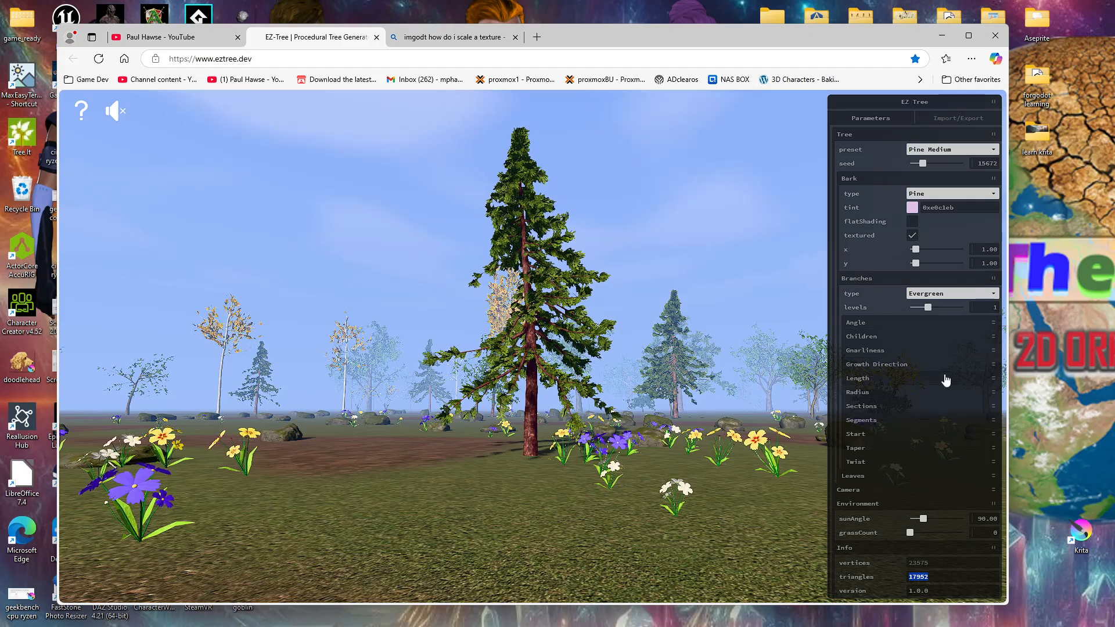
left_click(993, 338)
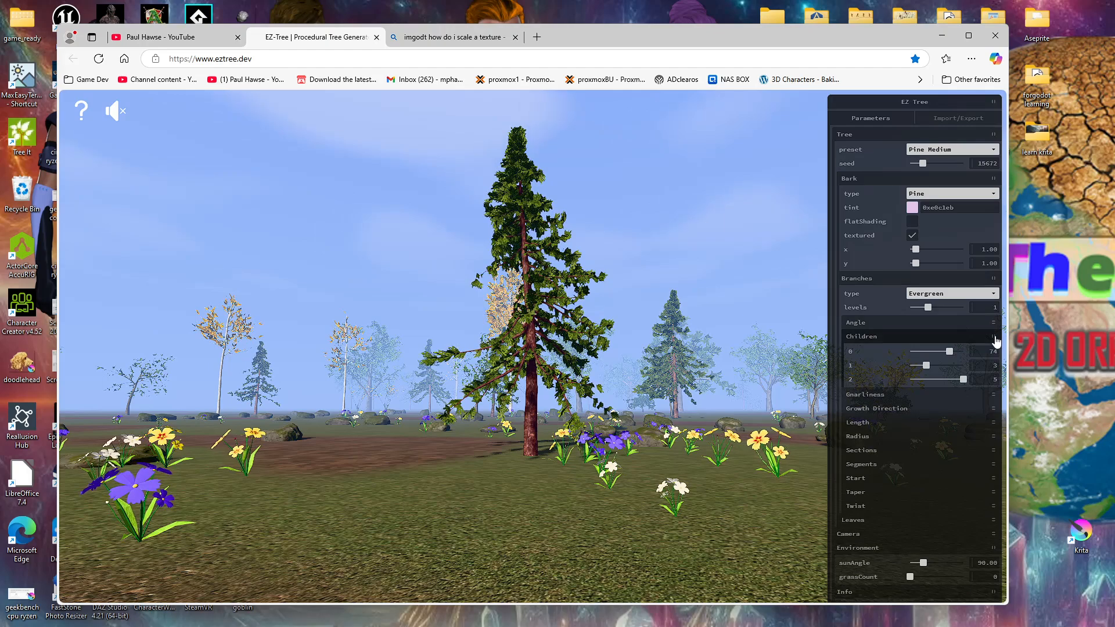
left_click(995, 338)
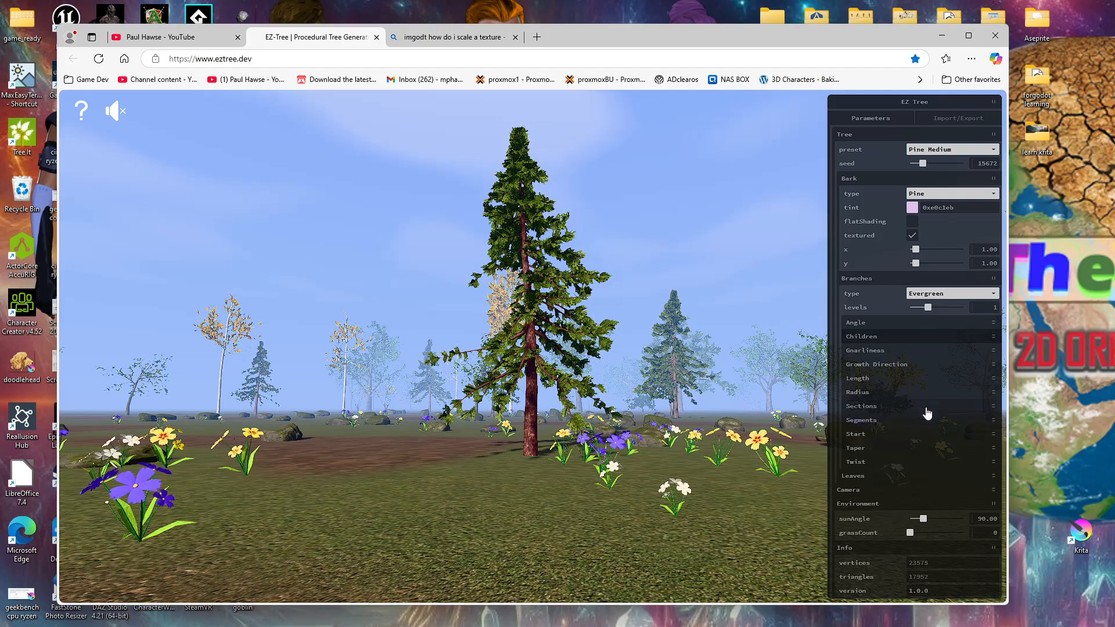
Step: Set the branch sections to 9 for levels 0 and 1, 7 for level 2 and 4 for level 3
left_click(927, 407)
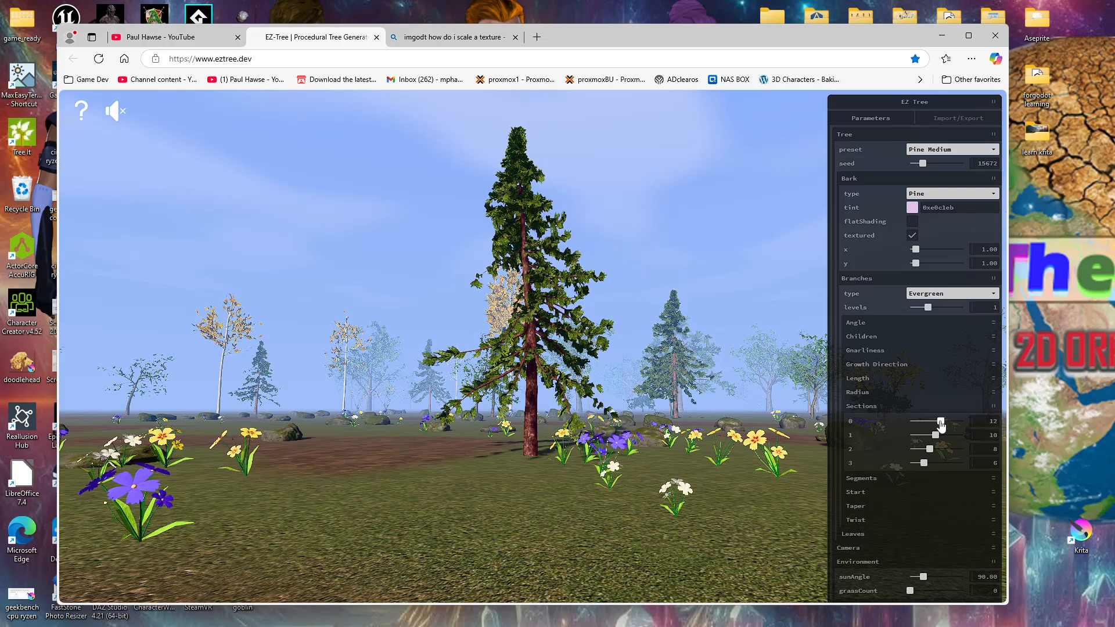
left_click_drag(939, 425, 934, 427)
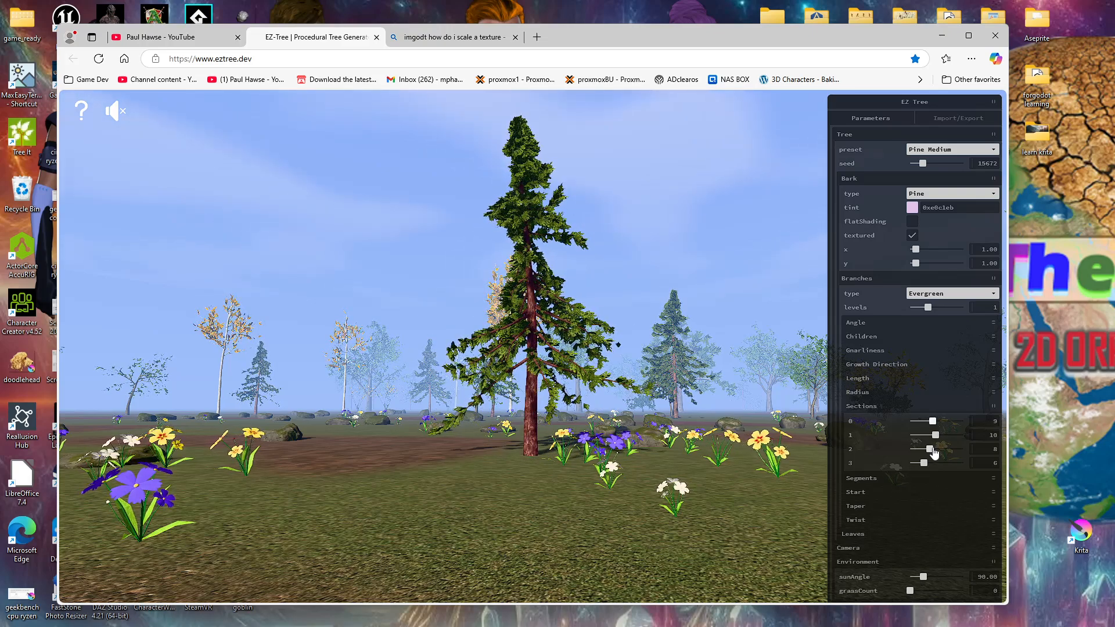
left_click(934, 437)
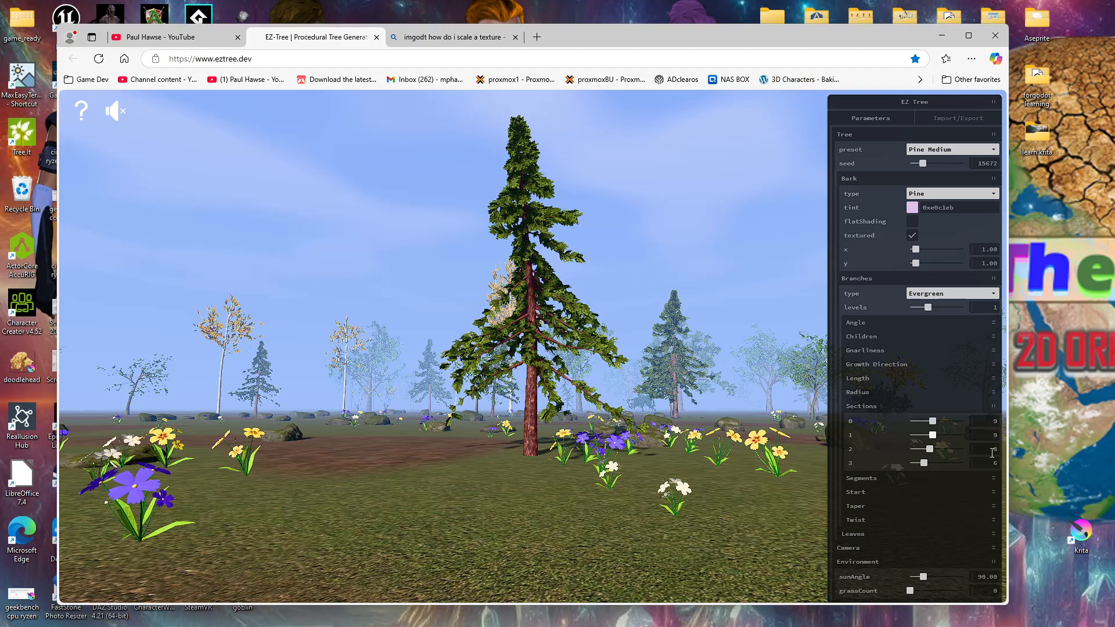
left_click_drag(931, 450, 928, 450)
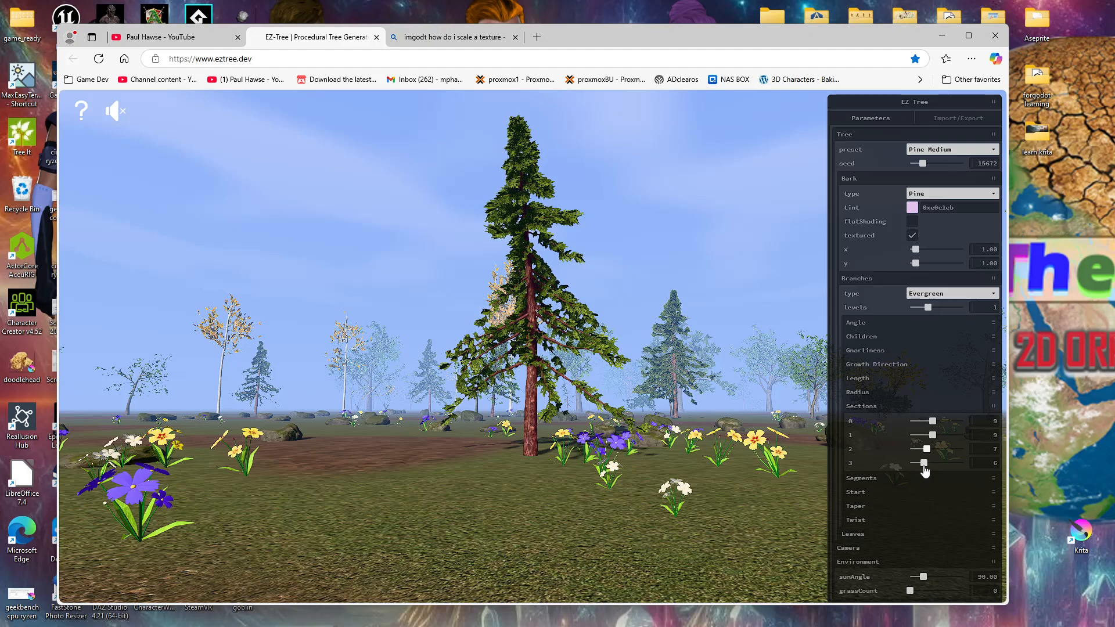
left_click_drag(924, 468, 895, 471)
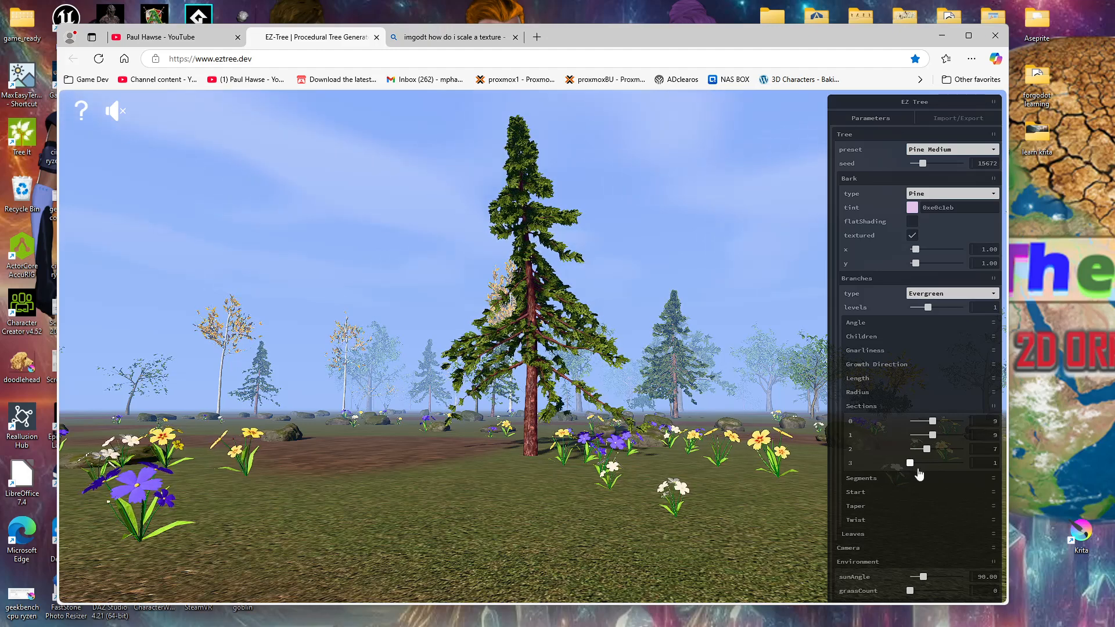
mouse_move(909, 468)
left_mouse_down()
mouse_move(962, 473)
mouse_move(908, 469)
mouse_move(918, 468)
left_mouse_up()
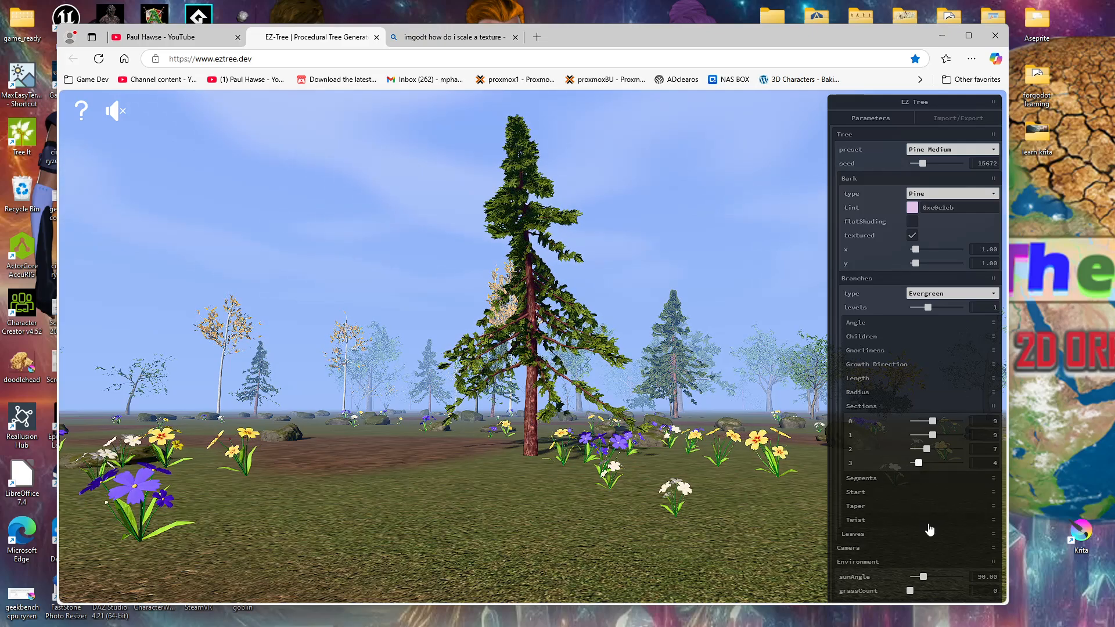
Step: Reduce the number of branch segments for level 0
left_click(991, 406)
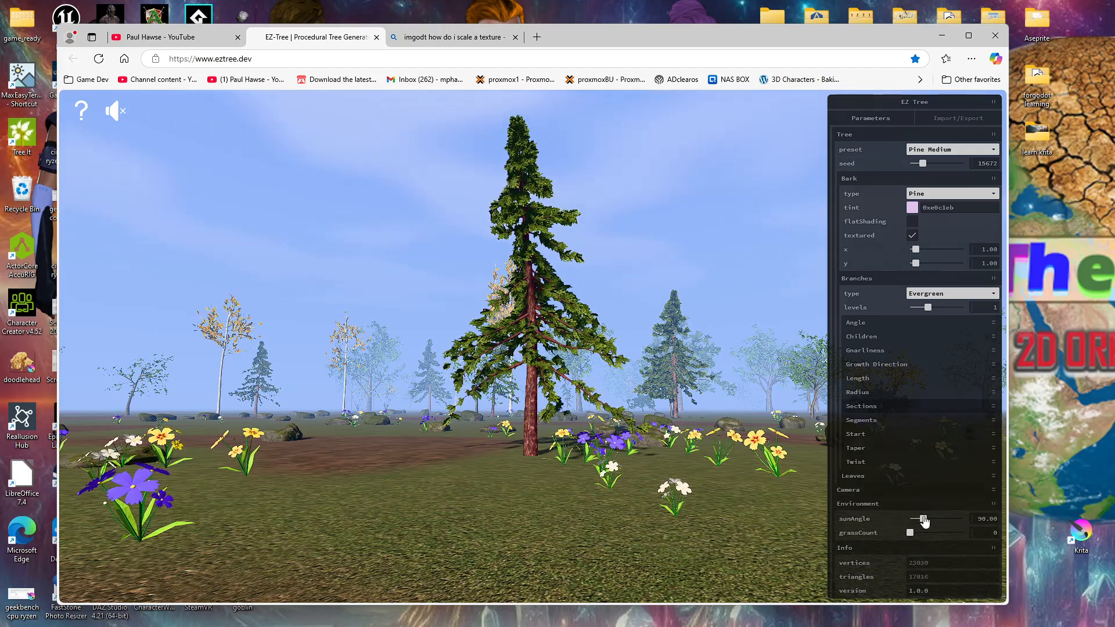
left_click(886, 420)
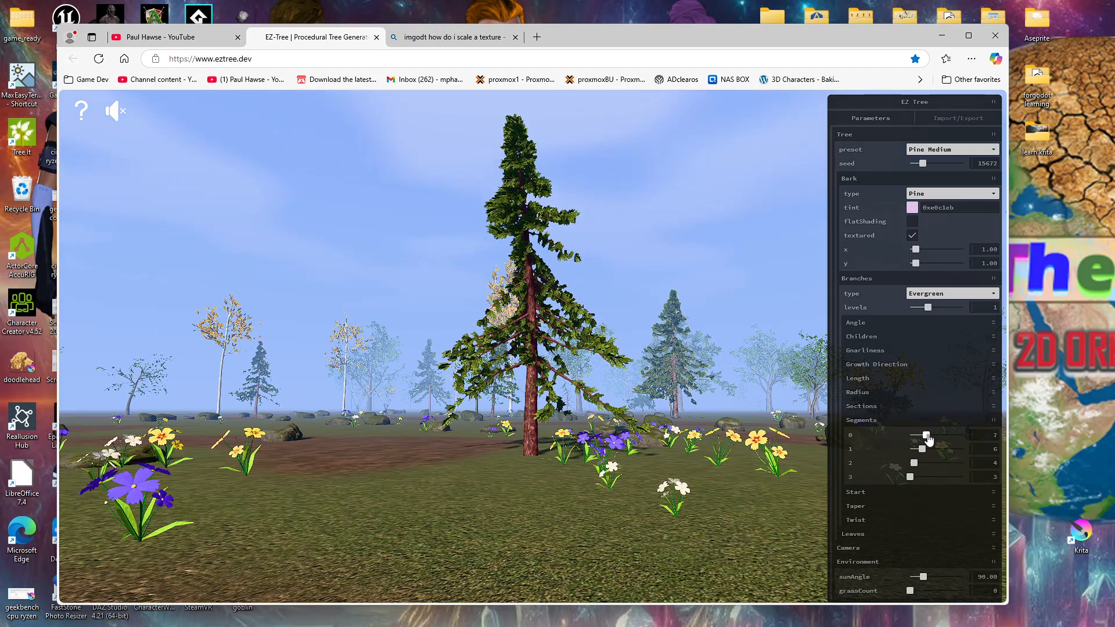
left_click_drag(930, 438, 920, 441)
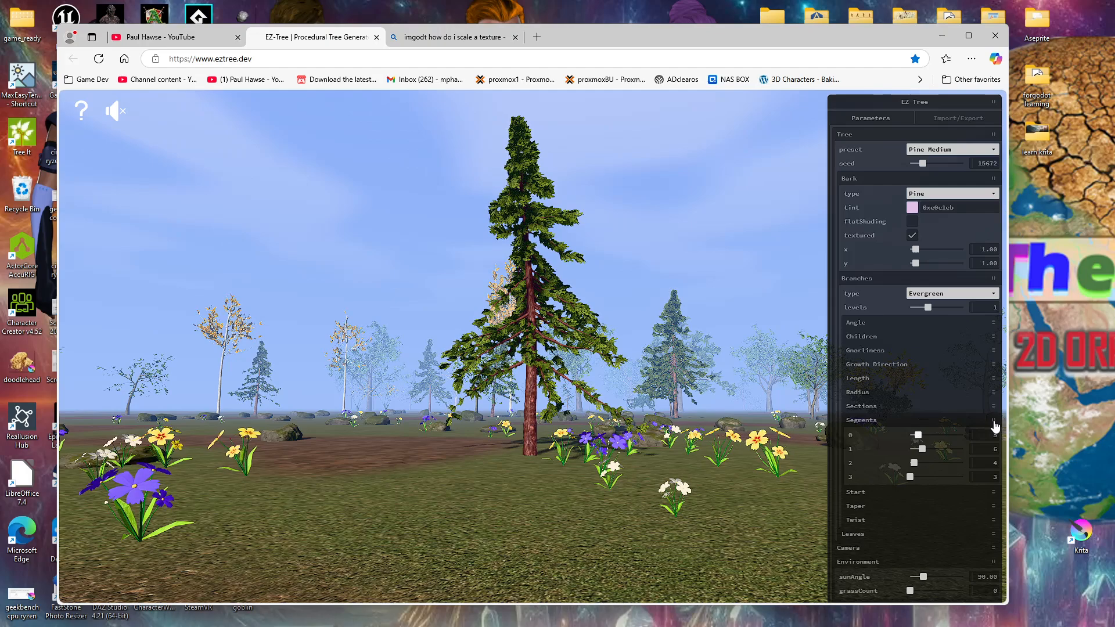
left_click(952, 420)
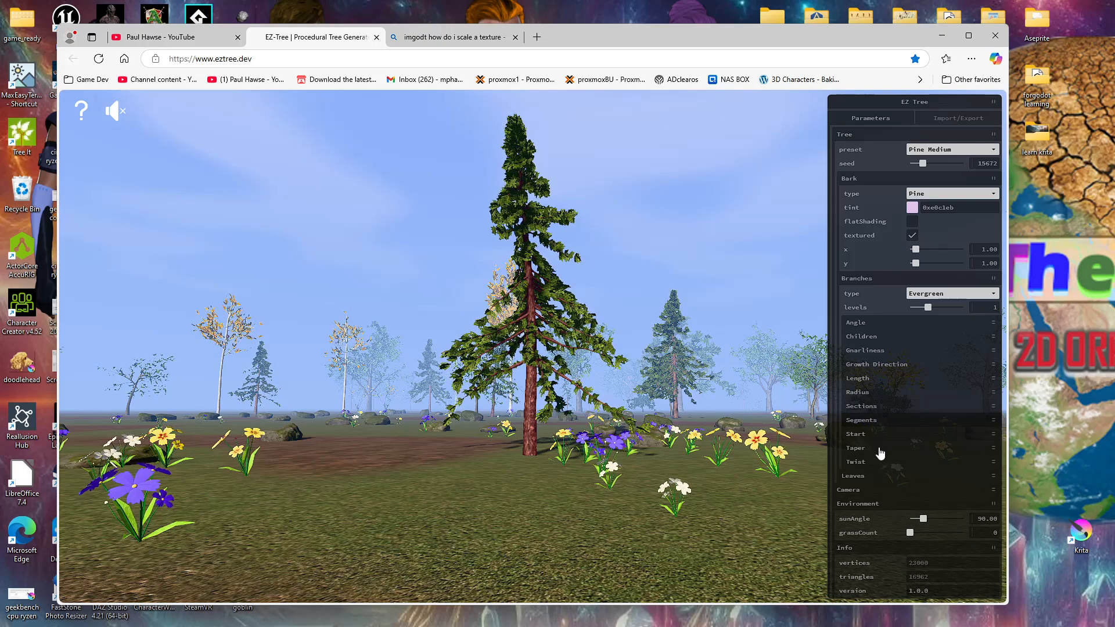
Step: Tint the pine's leaves light grey with RGB values 185, 174, 174
left_click(875, 477)
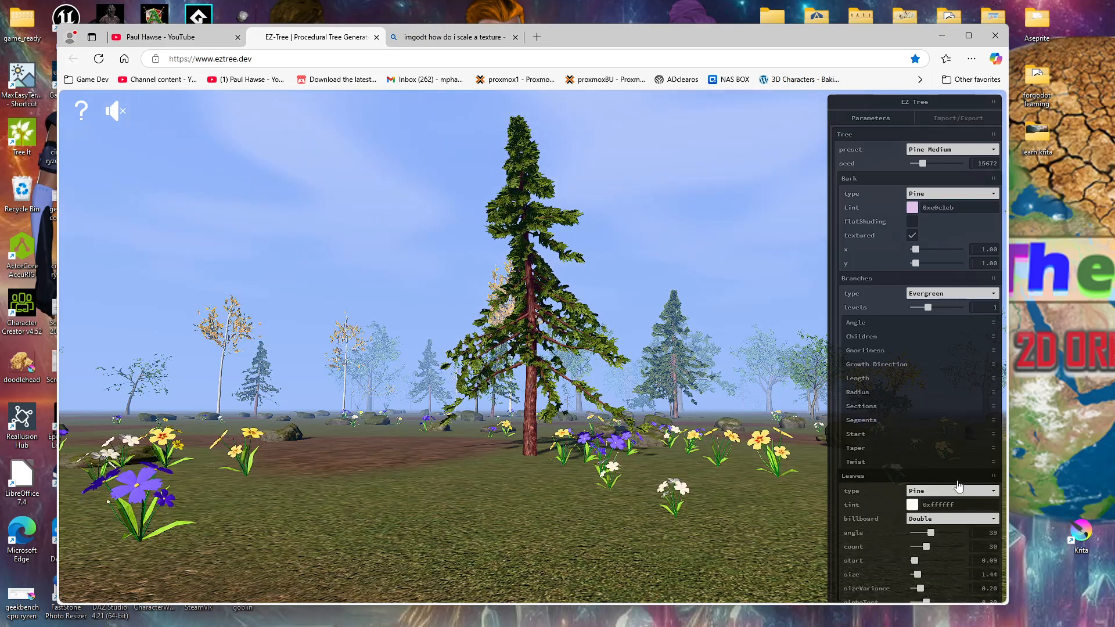
left_click(912, 505)
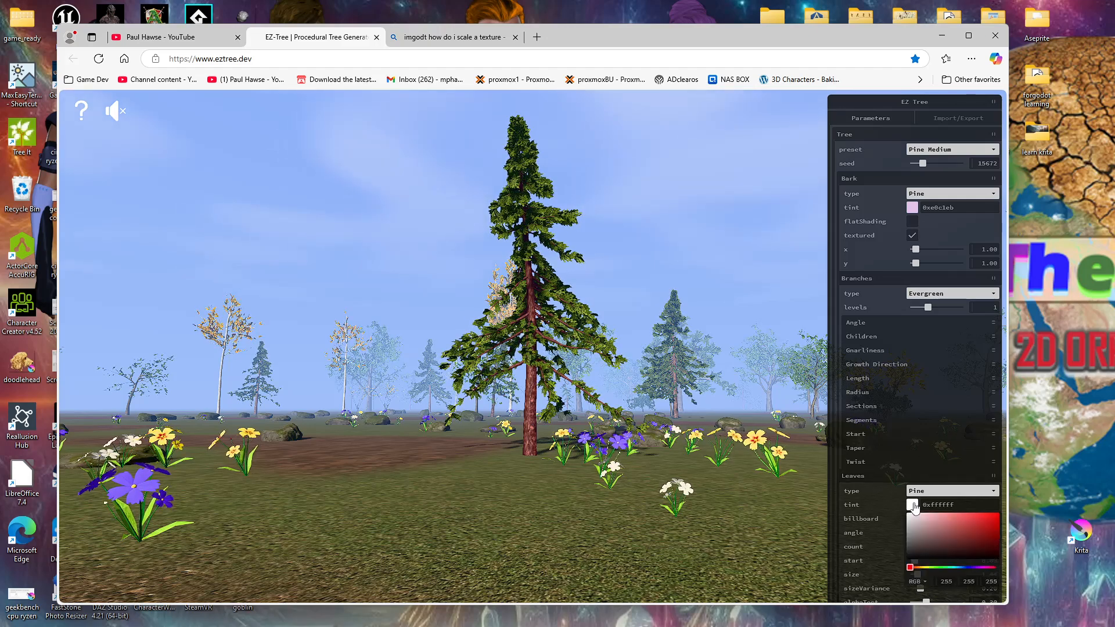
left_click(910, 537)
left_click(910, 528)
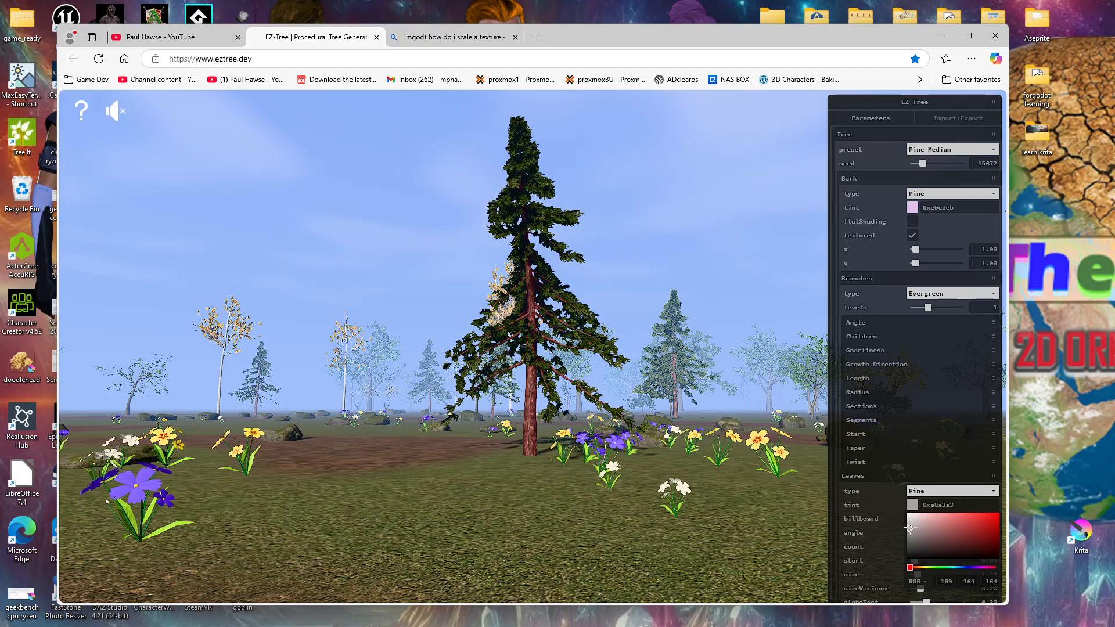
left_click(911, 525)
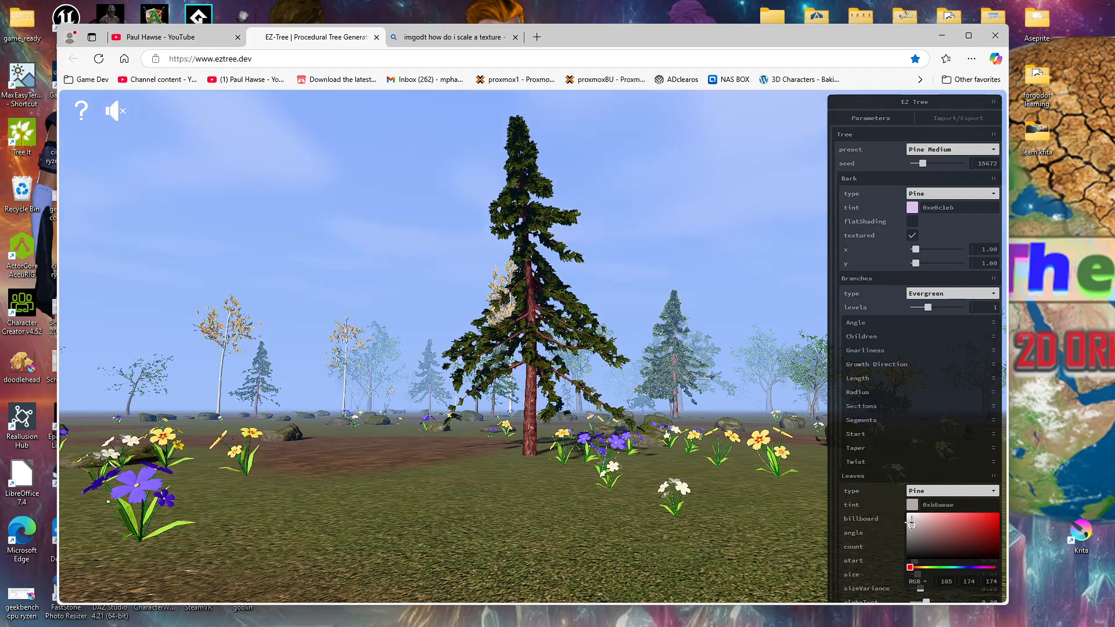
left_click(734, 541)
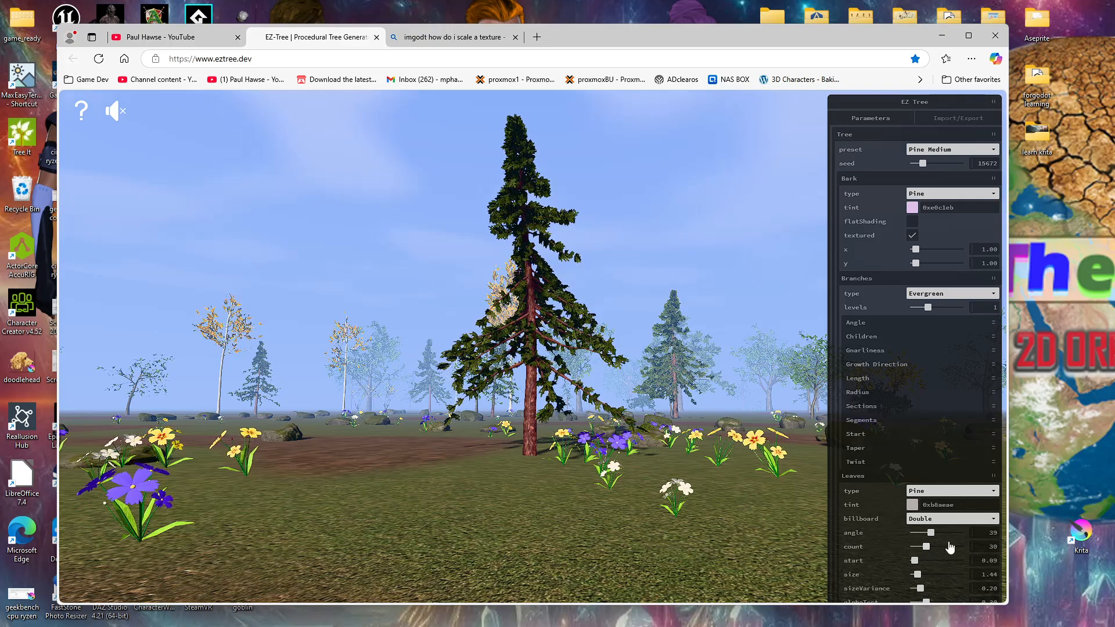
Step: Set the leaf angle to 42 and try low and high leaf counts, ending at 20
left_click_drag(931, 532, 909, 549)
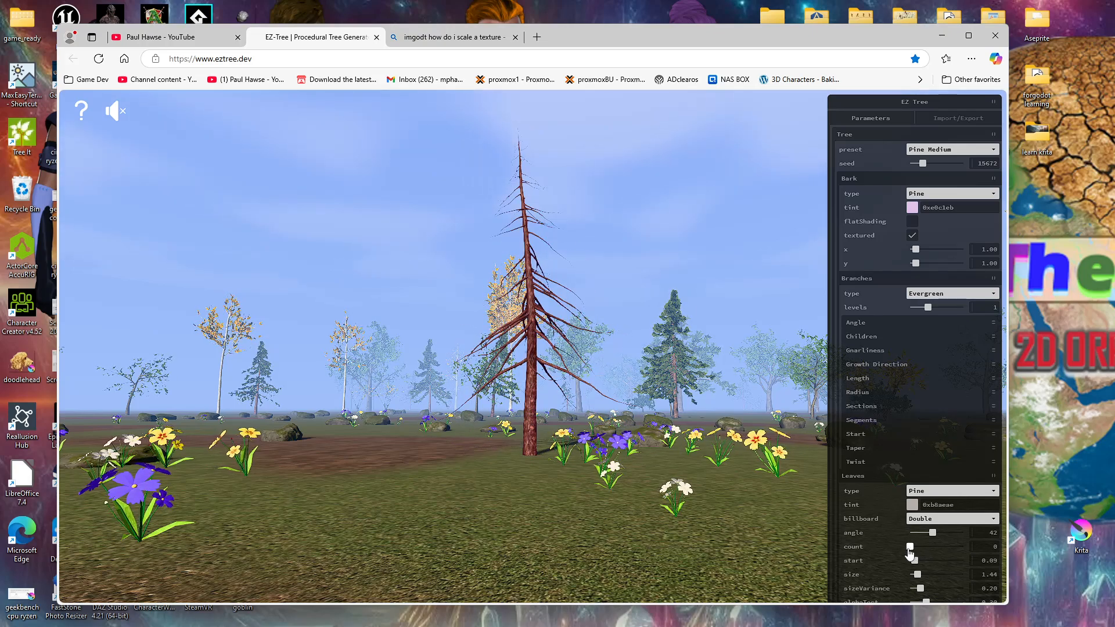
left_click_drag(910, 552, 962, 555)
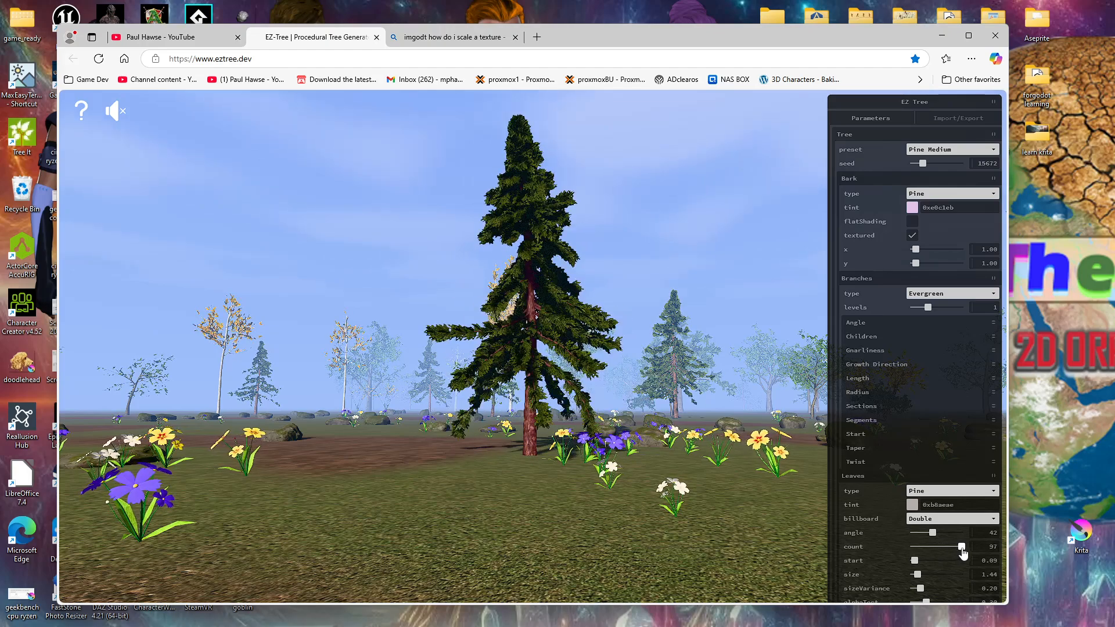
left_click_drag(963, 553, 923, 554)
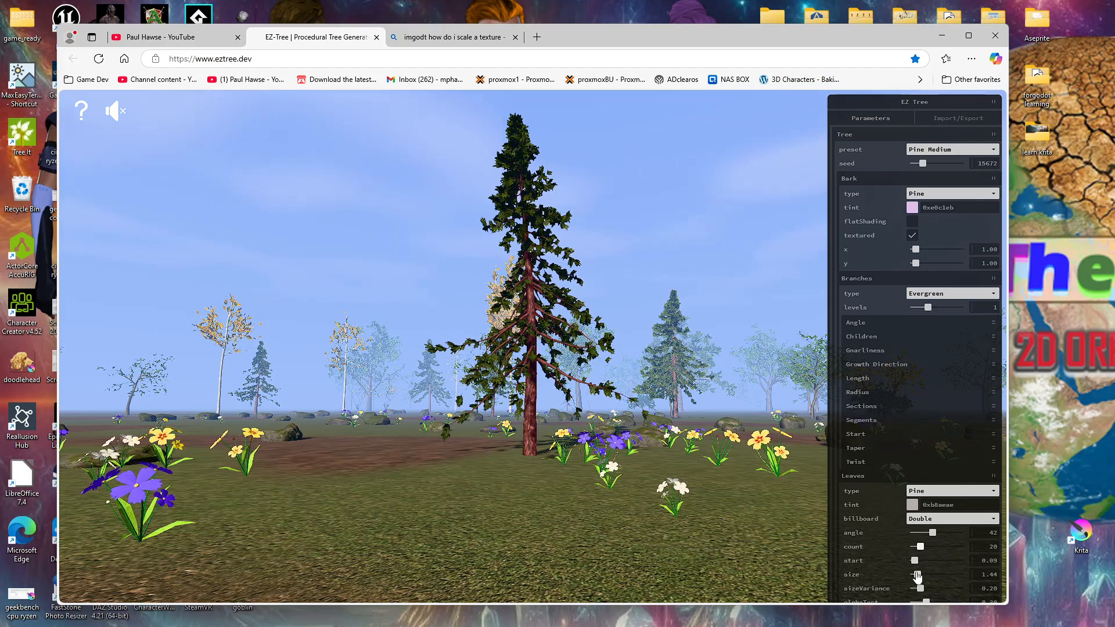
Step: Set the leaves' start to 0.45, size to about 3.7 and size variance to about 0.43
mouse_move(916, 561)
left_mouse_down()
mouse_move(968, 560)
mouse_move(909, 566)
mouse_move(935, 564)
mouse_move(919, 575)
mouse_move(929, 575)
left_mouse_up()
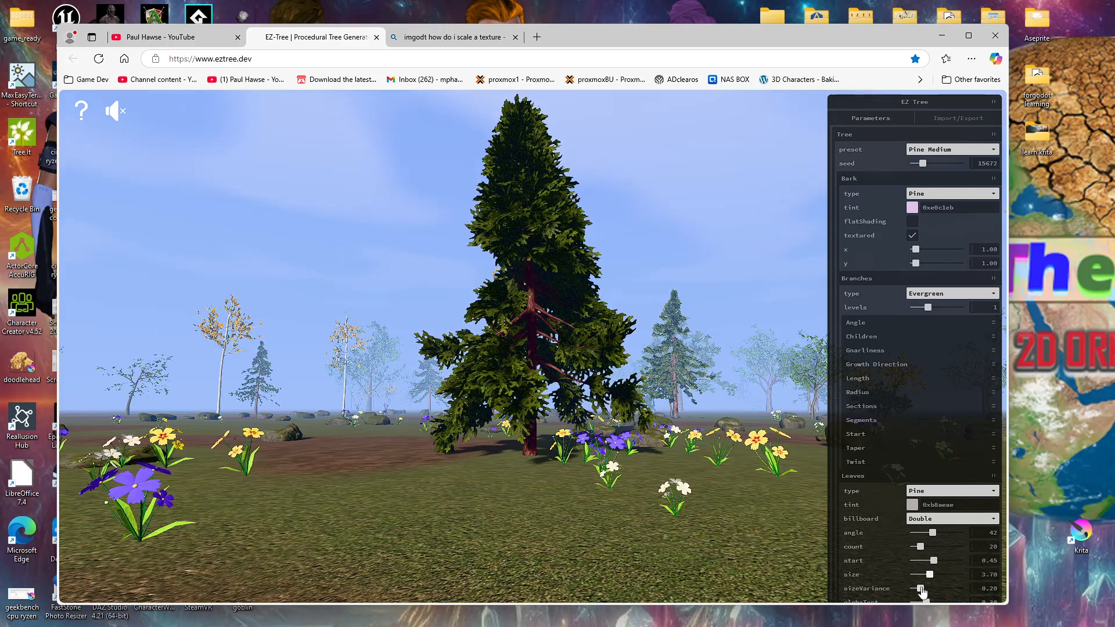
left_click_drag(921, 589, 933, 592)
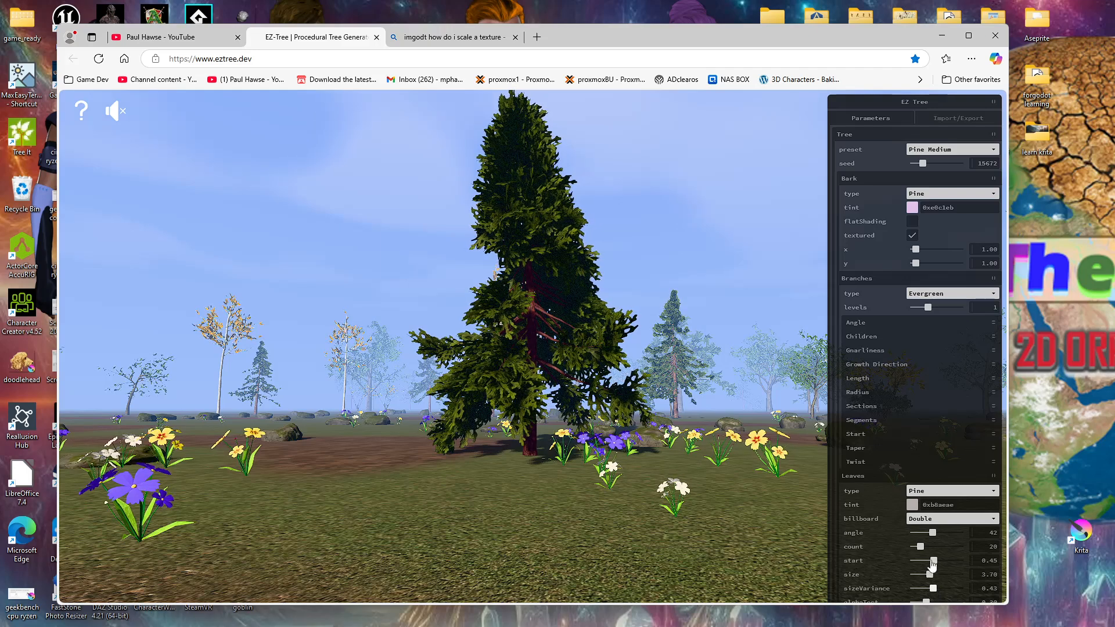
left_click(994, 477)
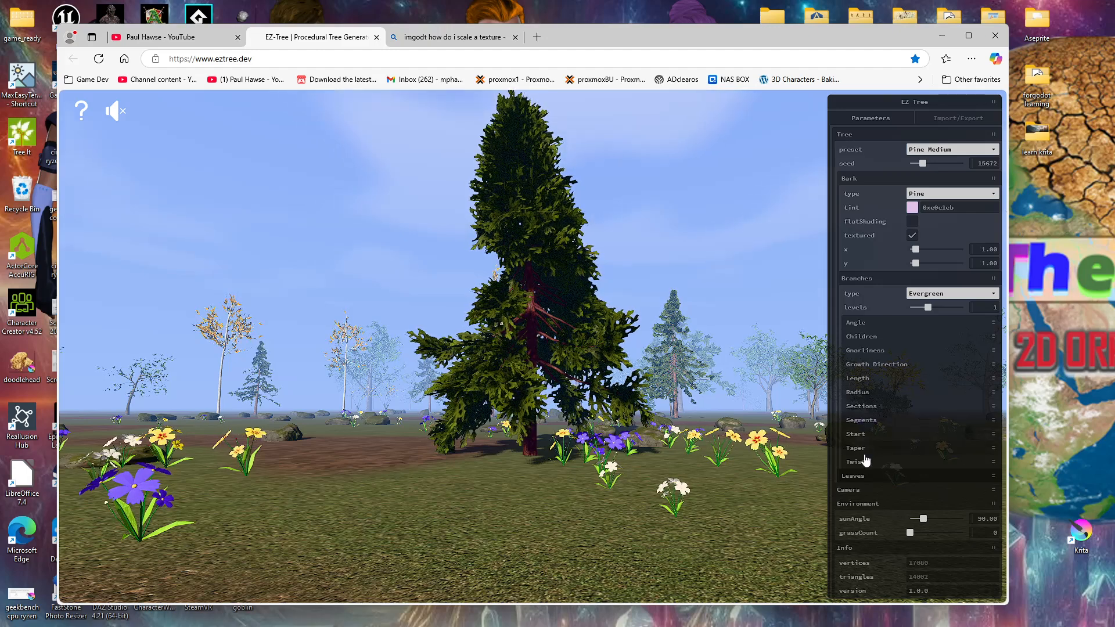
Step: Reduce the leaf count to 14, then check the vertex and triangle counts and the tree's shape
left_click(994, 479)
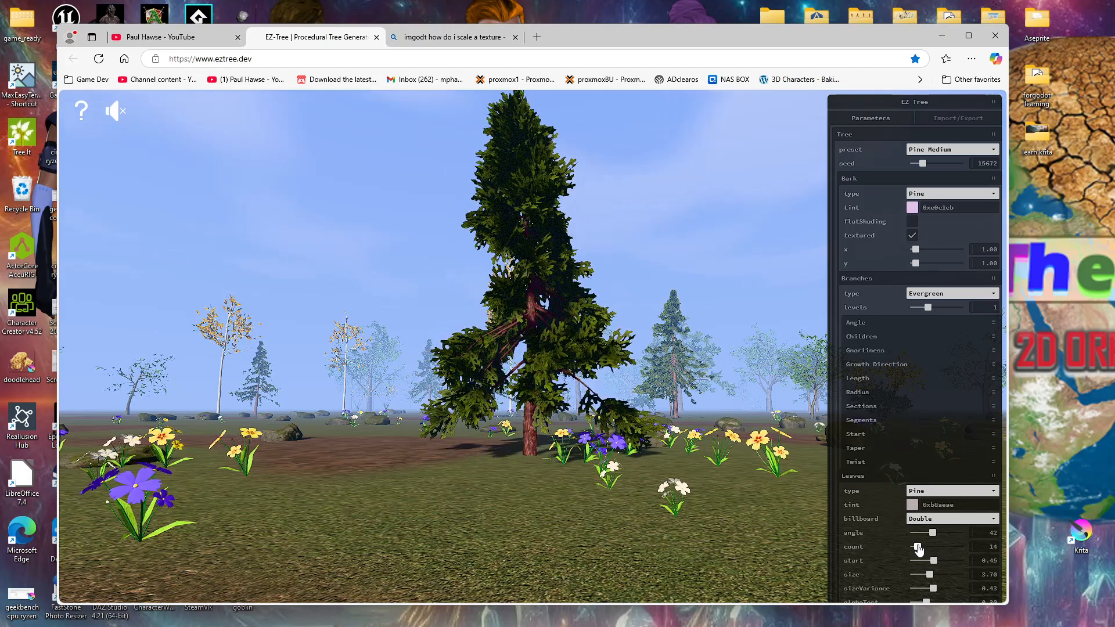
left_click(993, 477)
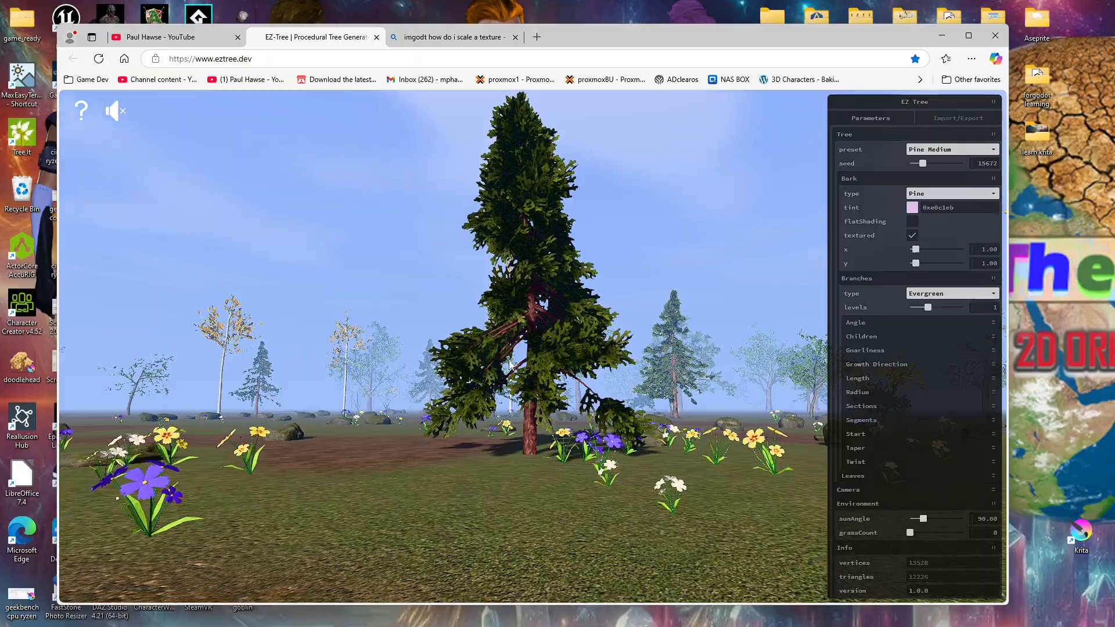
left_click_drag(560, 354, 844, 363)
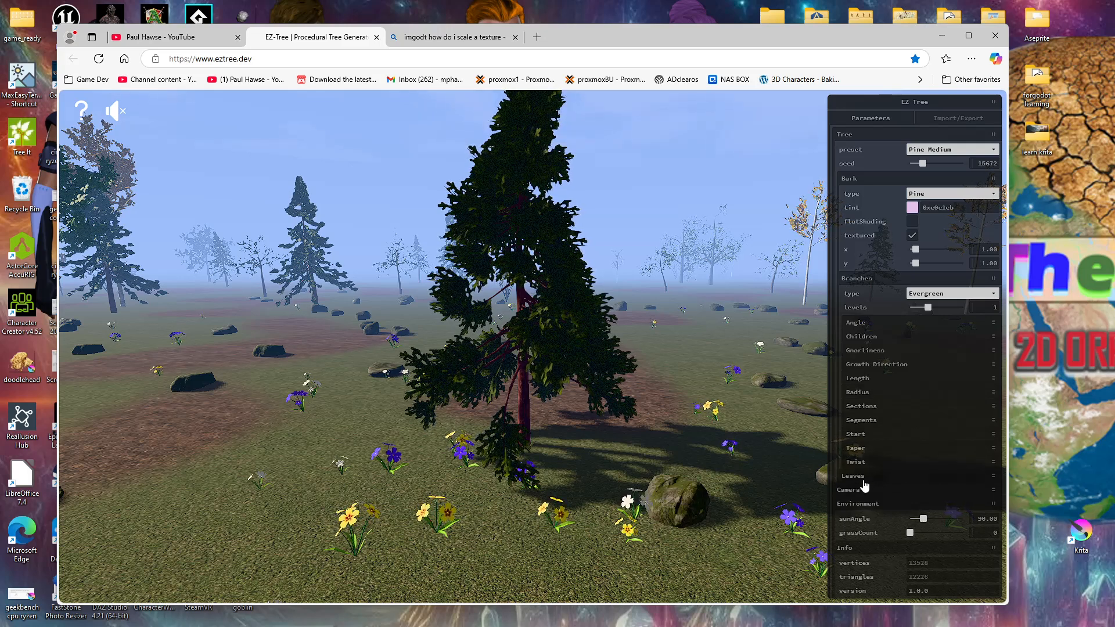
Step: Set the level 1 branch start to 0.38 and inspect the tree from other angles
left_click(865, 436)
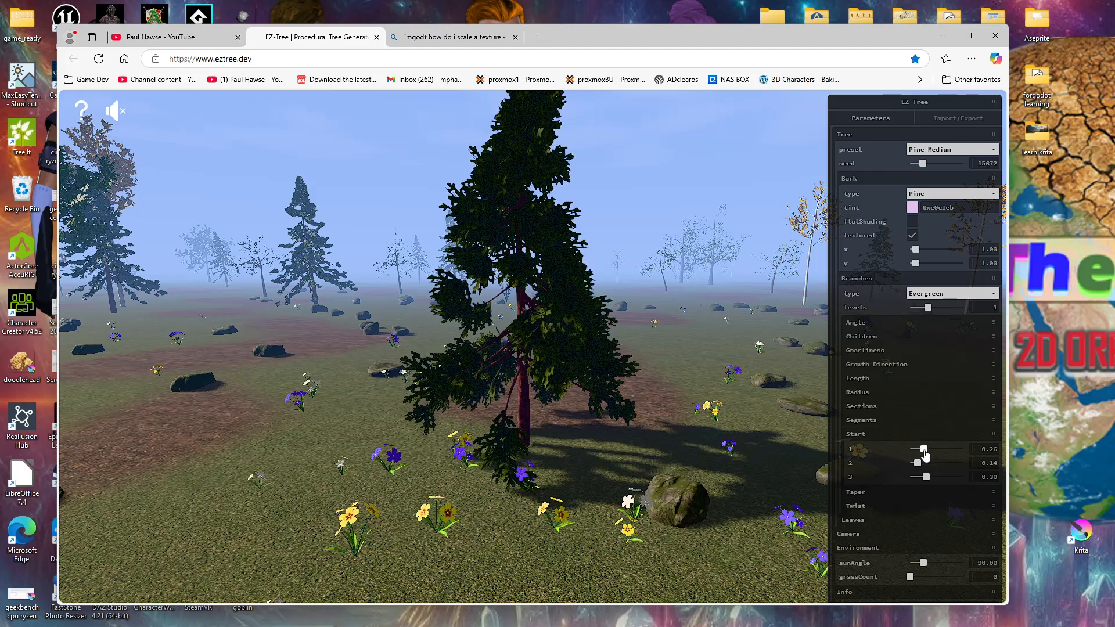
mouse_move(925, 453)
left_mouse_down()
mouse_move(953, 458)
mouse_move(910, 463)
mouse_move(933, 460)
left_mouse_up()
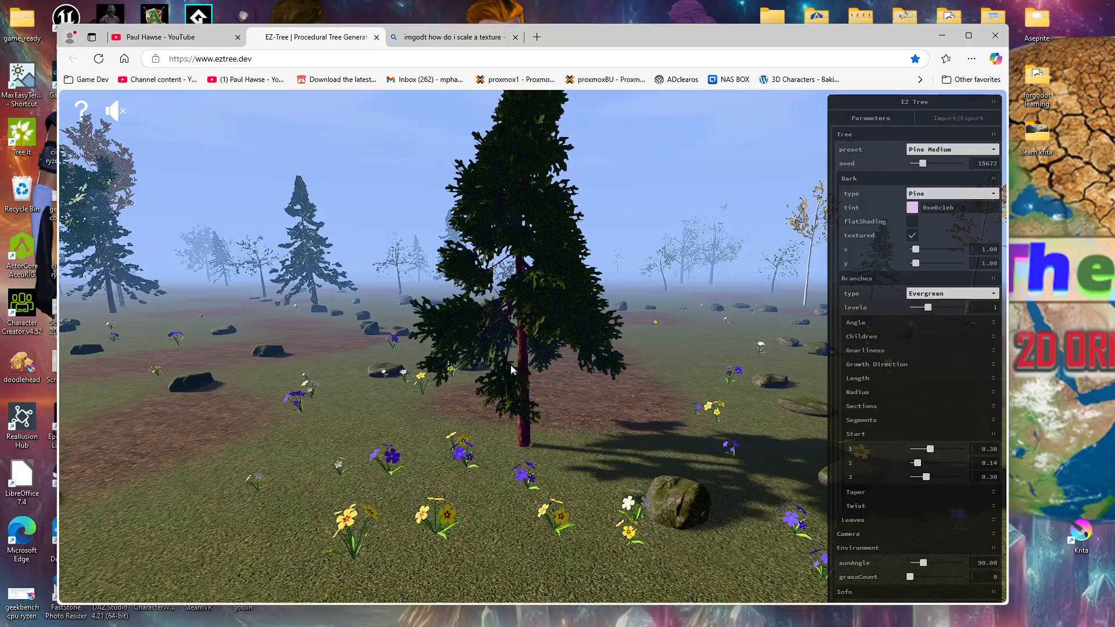
left_click_drag(615, 379, 611, 481)
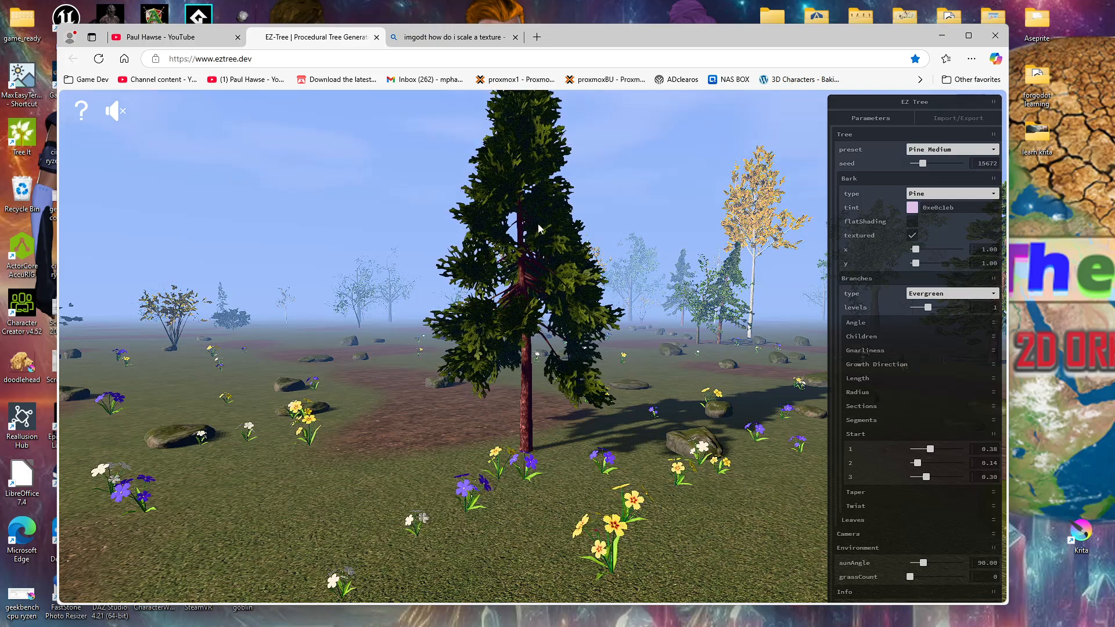
scroll(559, 241, "down", 2)
scroll(559, 242, "up", 1)
scroll(559, 242, "down", 1)
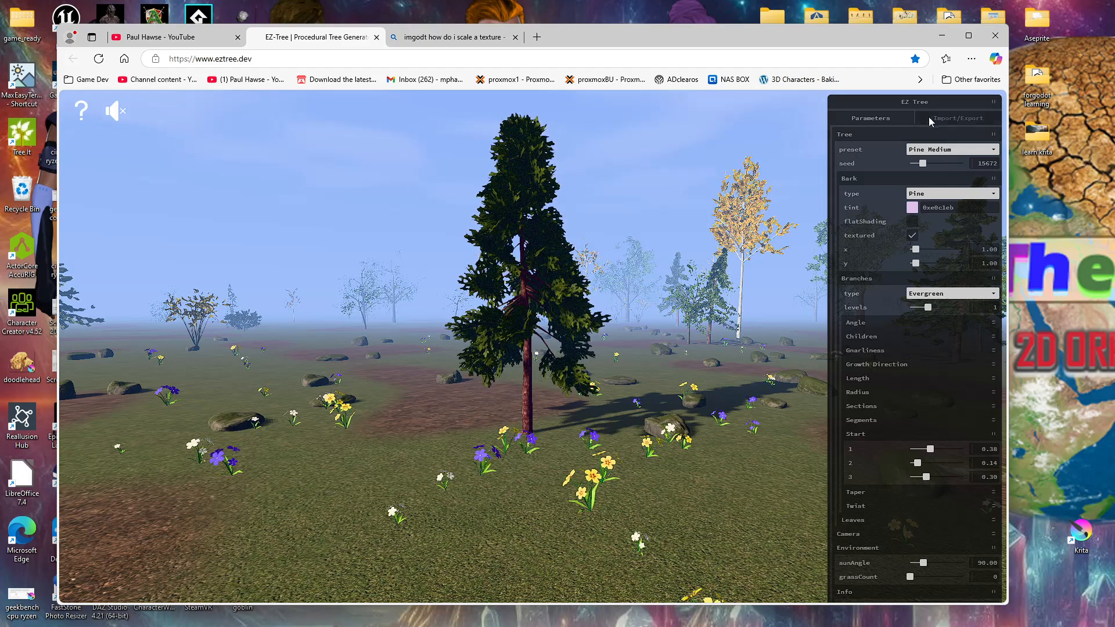
Step: Export the finished pine tree as a GLB model
left_click(946, 120)
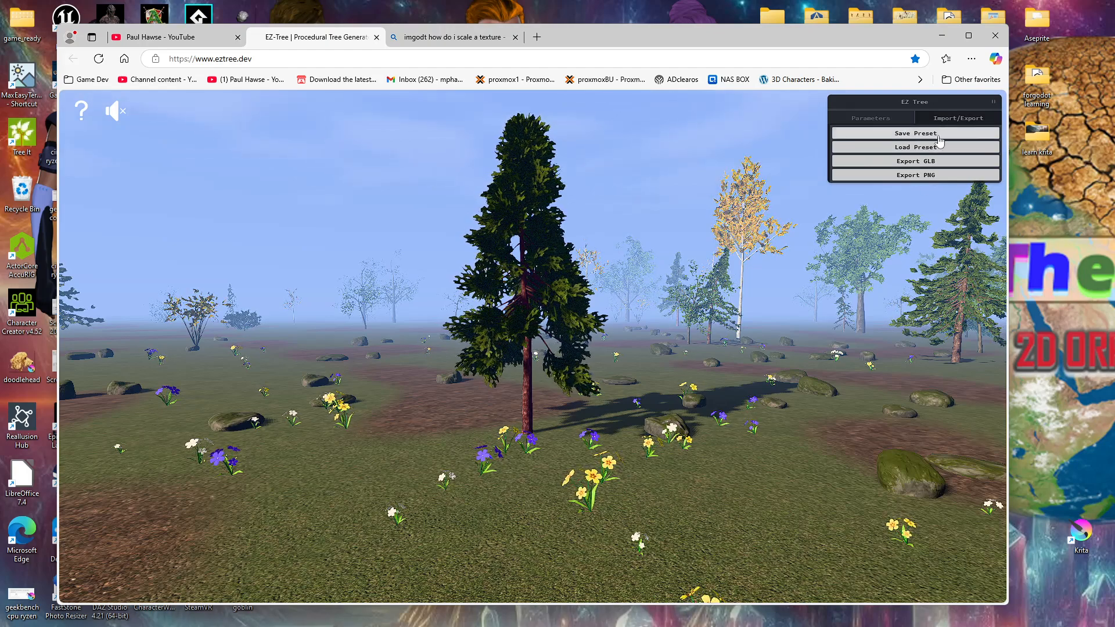
left_click(918, 161)
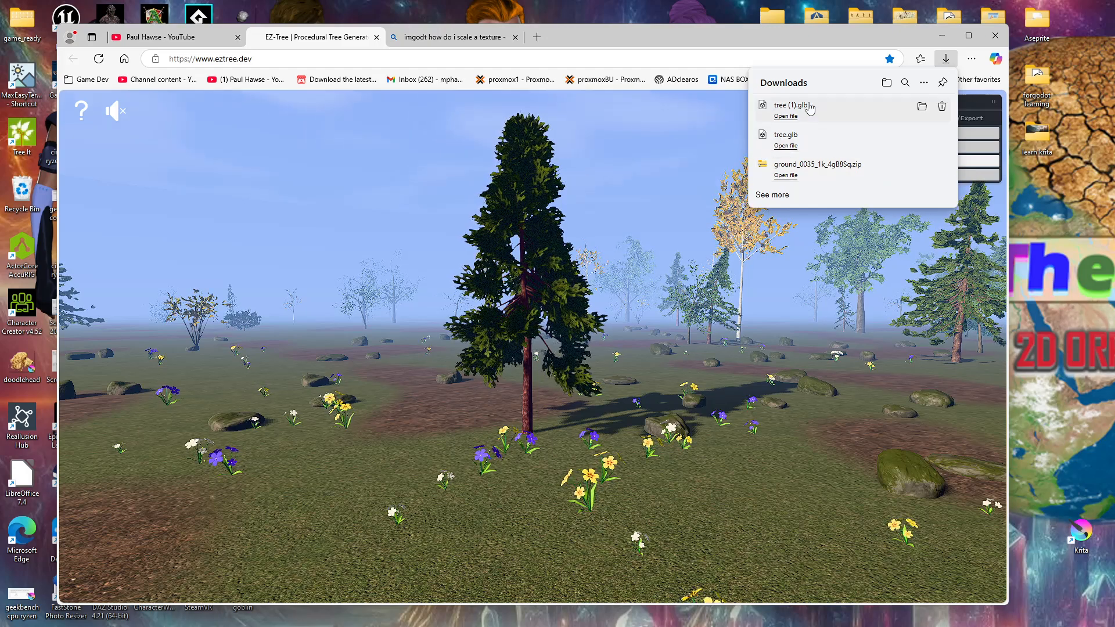
left_click(710, 41)
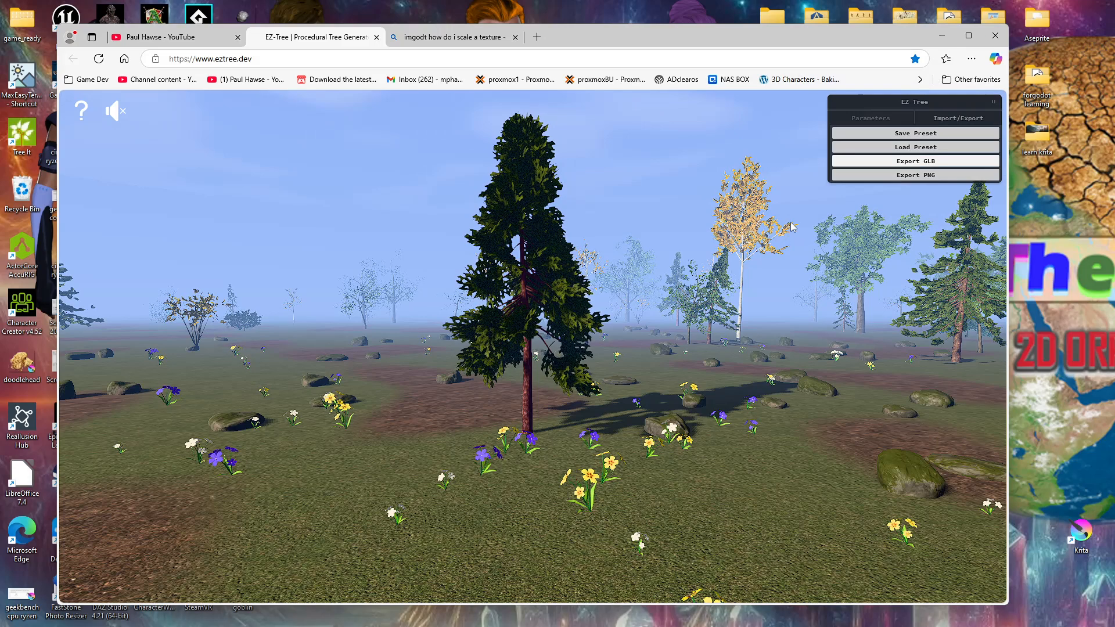
Step: Export the tree as a PNG image and switch to Krita to show tree.png
left_click(905, 176)
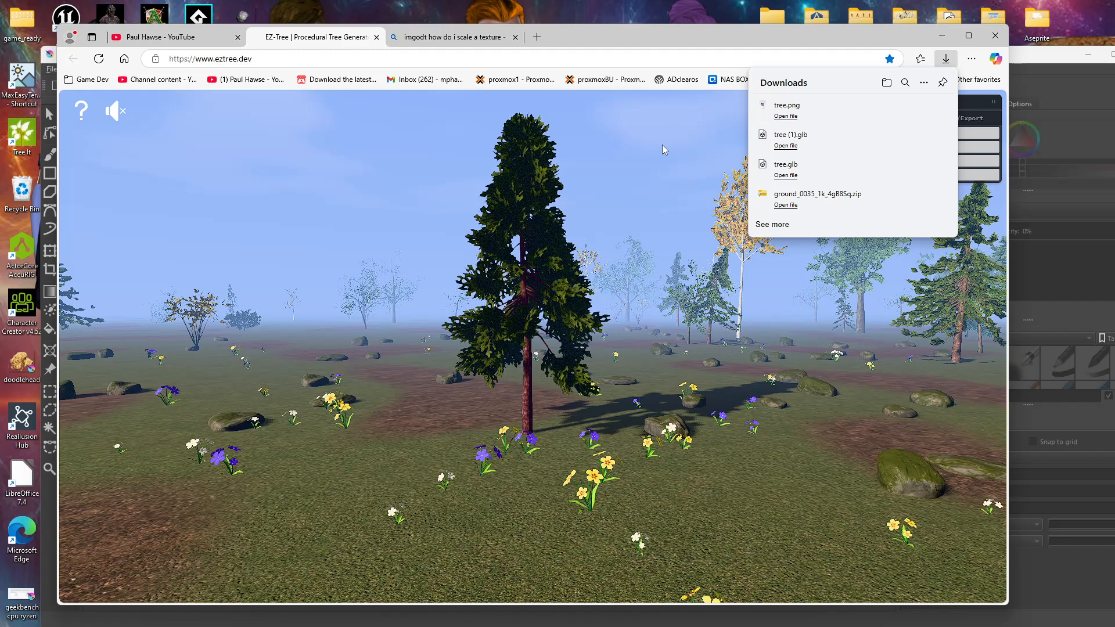
left_click(662, 145)
left_click(1070, 57)
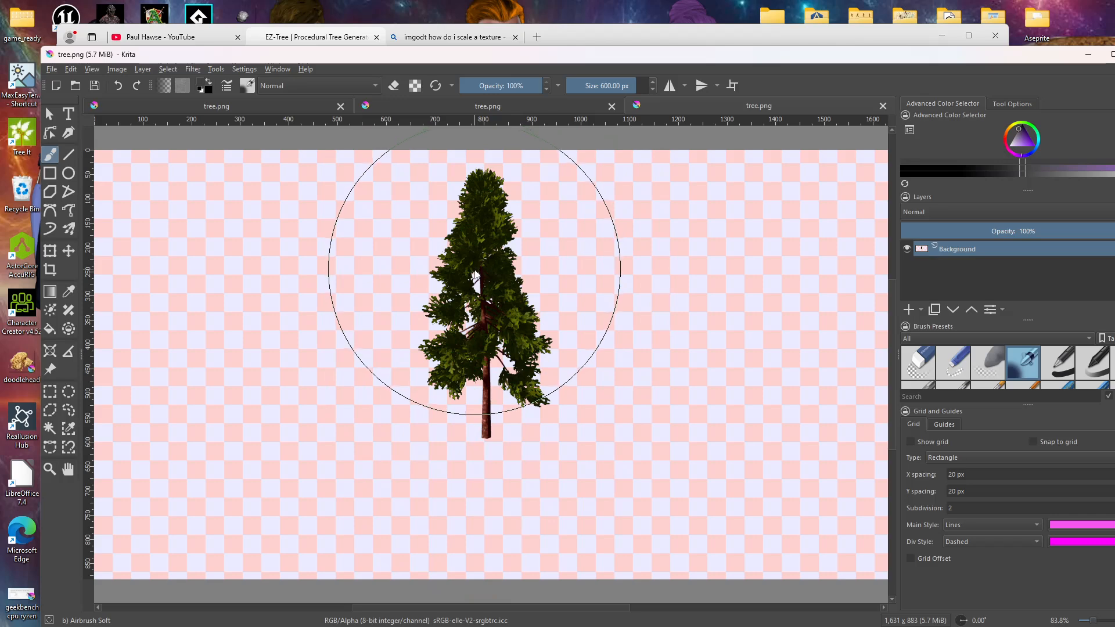
Step: Examine the foliage, trunk and transparent background of tree.png in Krita at different magnifications
scroll(479, 267, "up", 4, "ctrl")
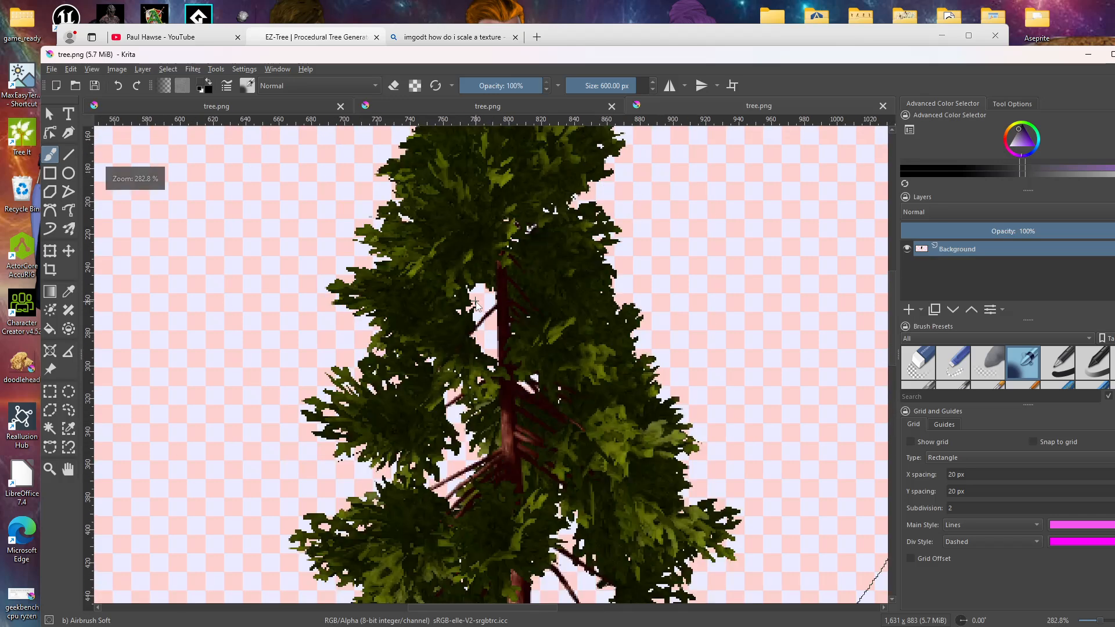
scroll(475, 303, "down", 4, "ctrl")
scroll(537, 220, "down", 3, "ctrl")
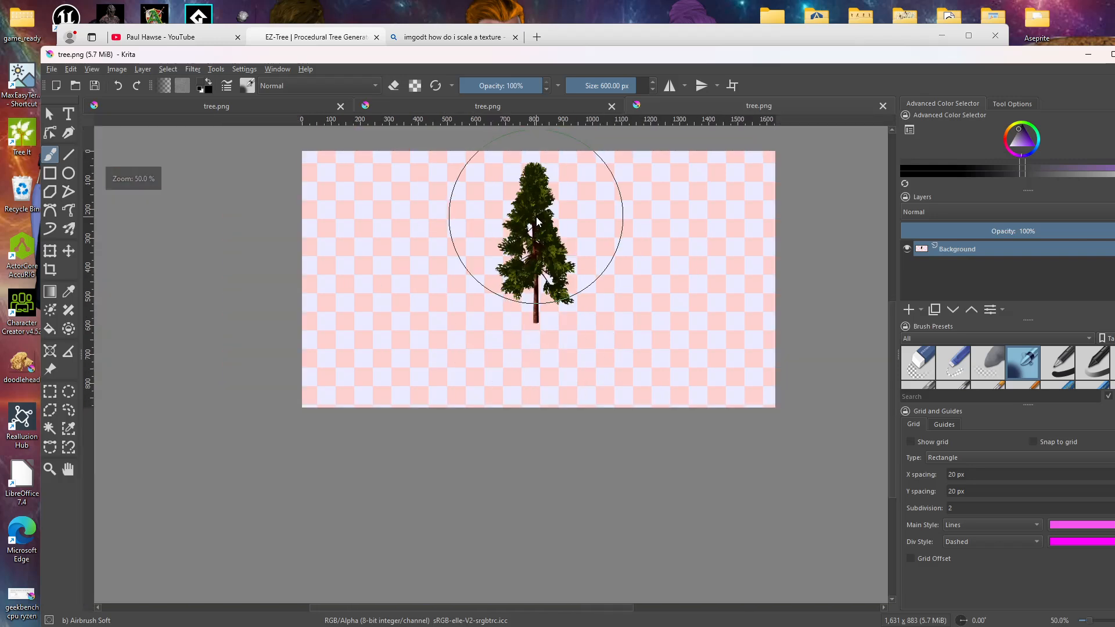
scroll(534, 215, "up", 2, "ctrl")
scroll(528, 186, "down", 2, "ctrl")
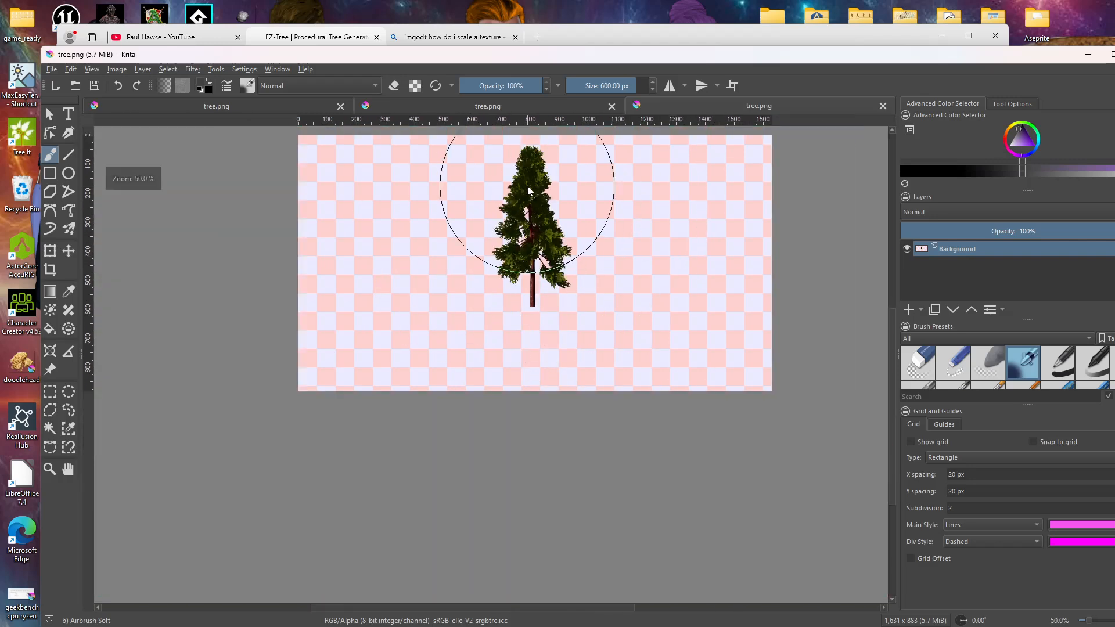
scroll(528, 180, "up", 2, "ctrl")
scroll(527, 172, "down", 1, "ctrl")
scroll(528, 172, "up", 1, "ctrl")
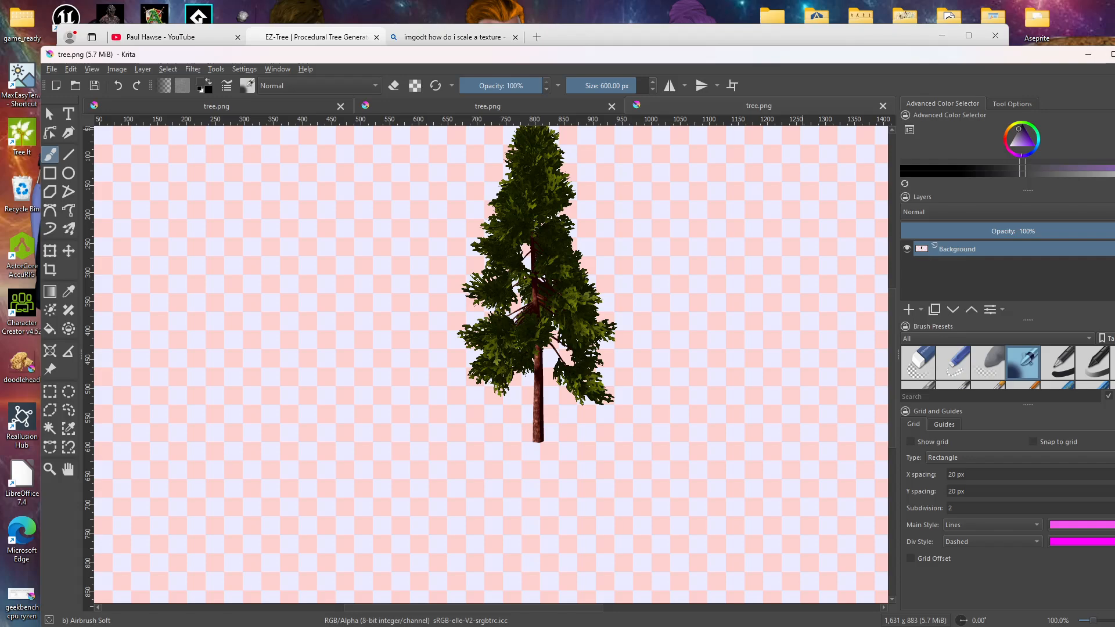
left_click(1088, 54)
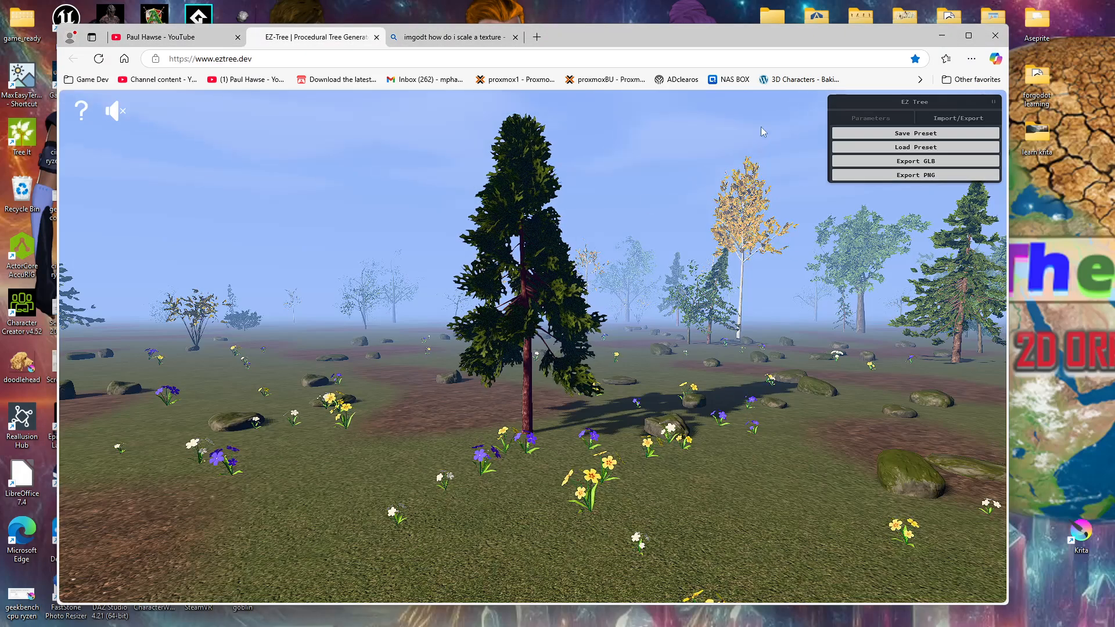
Step: Close the browser window and switch to the Downloads folder in File Explorer
left_click_drag(708, 39, 872, 50)
left_click_drag(1039, 37, 1113, 2)
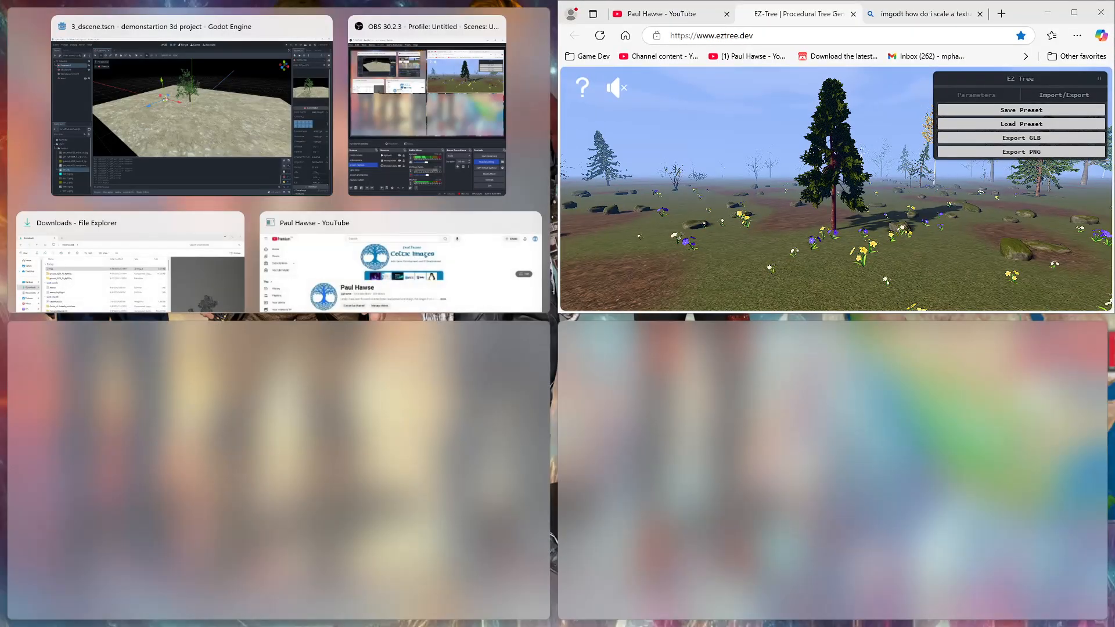
left_click(1101, 11)
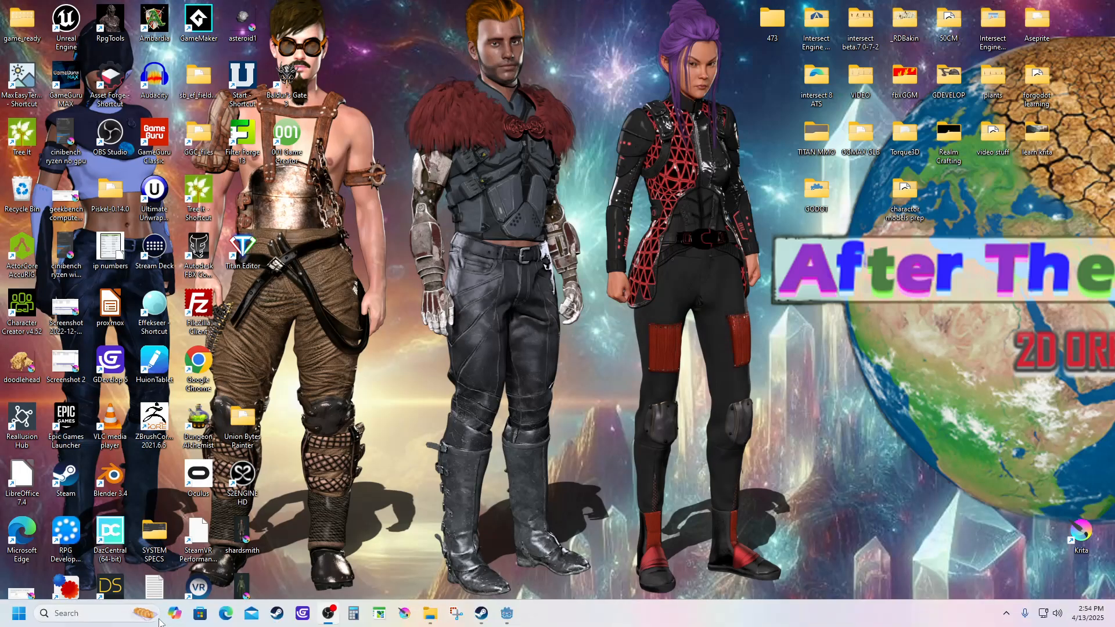
left_click(430, 619)
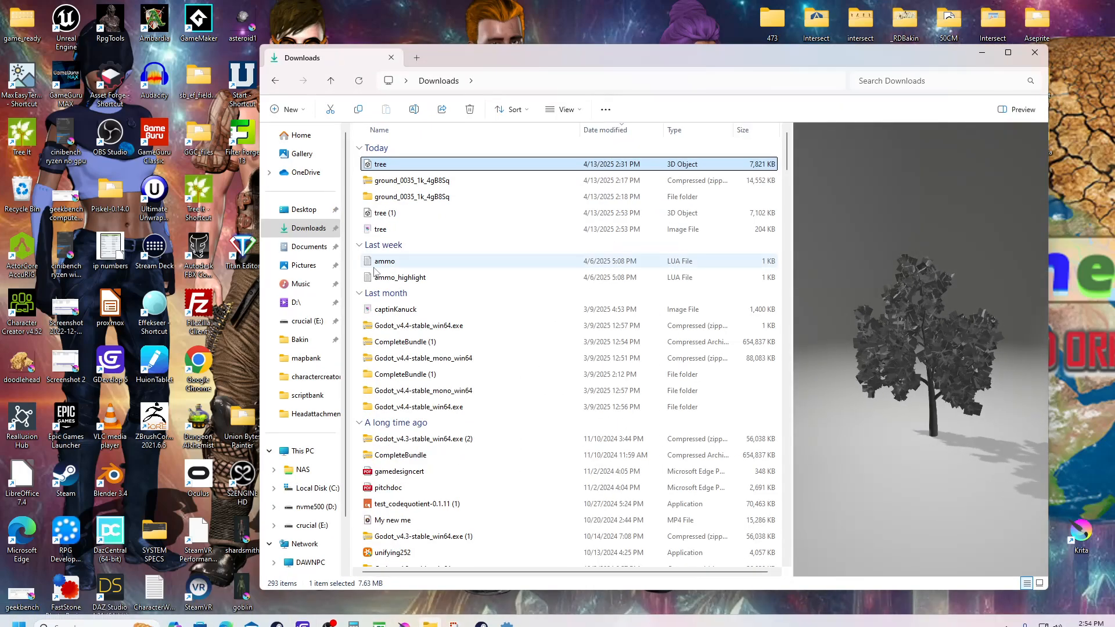
Step: Refresh the Downloads folder, move its window off this screen, and switch to the Godot project
left_click(360, 81)
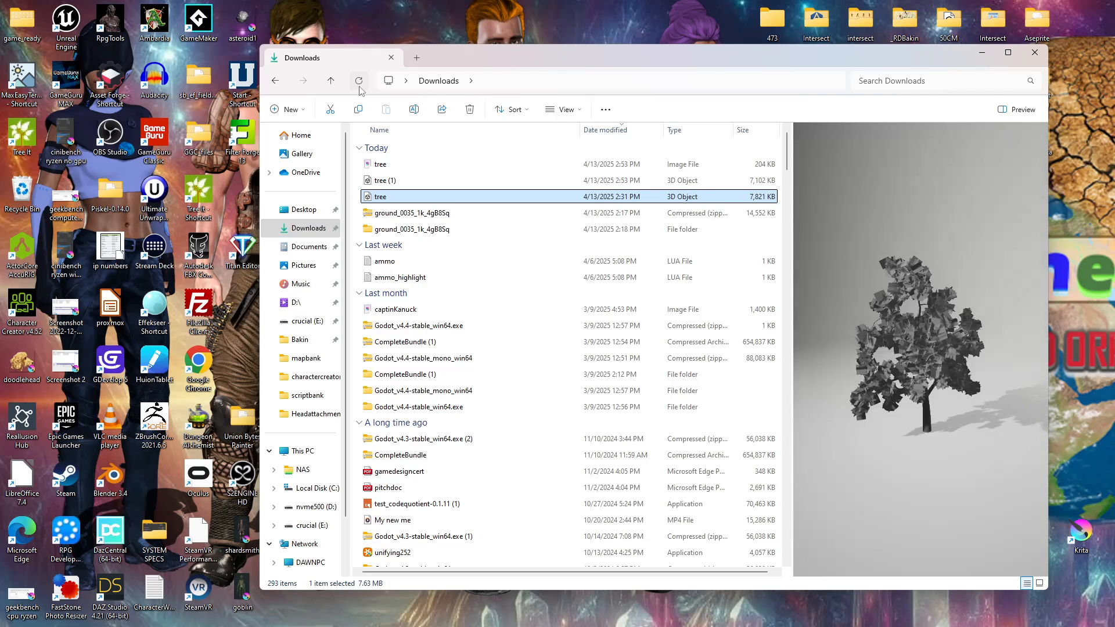
left_click_drag(489, 63, 1114, 38)
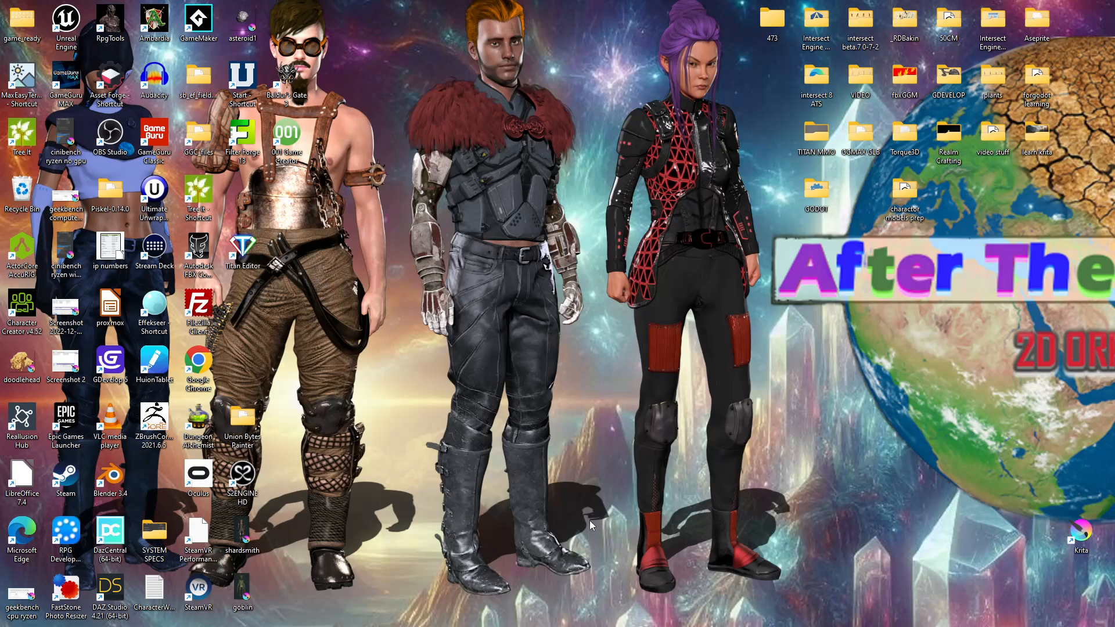
left_click(507, 614)
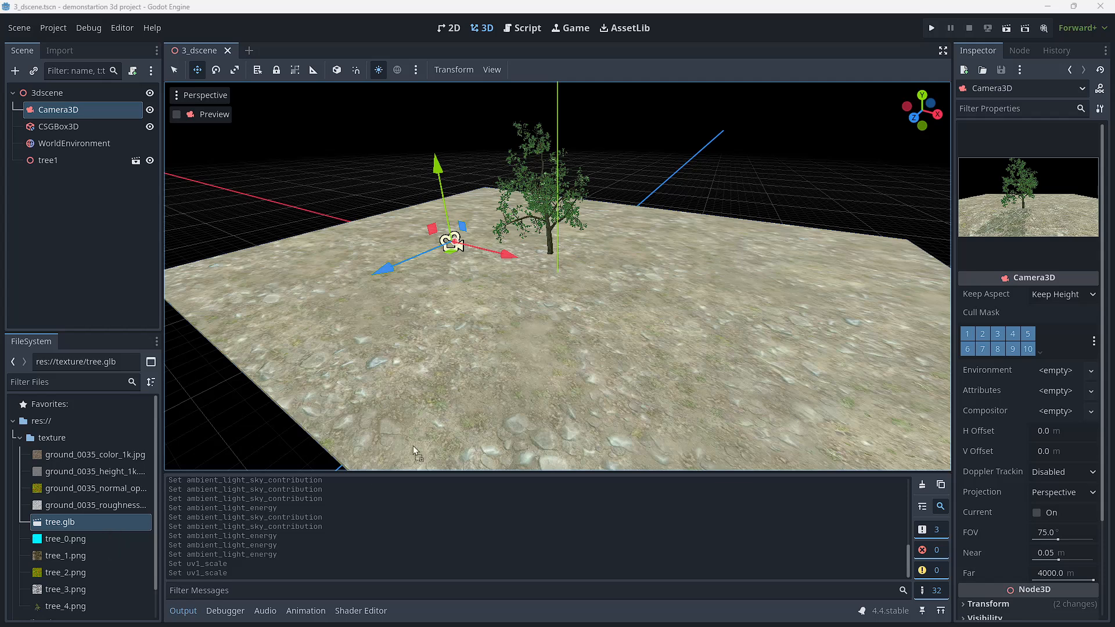
Step: Import tree (1).glb from the Downloads folder into the project's texture folder
left_click(19, 439)
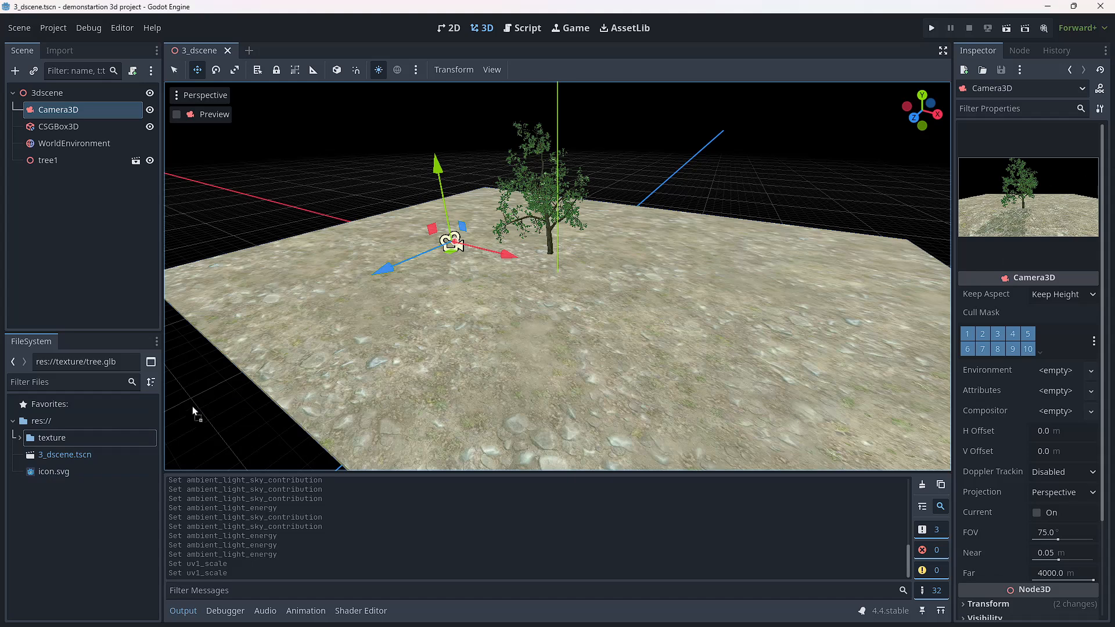
left_click_drag(34, 516, 33, 514)
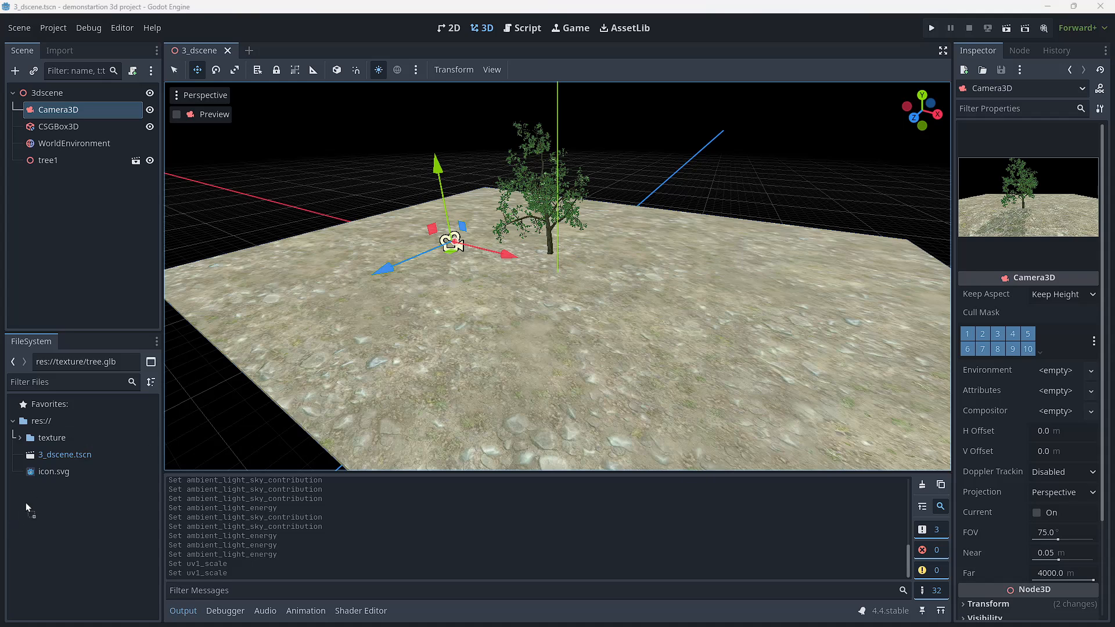
left_click_drag(25, 503, 25, 501)
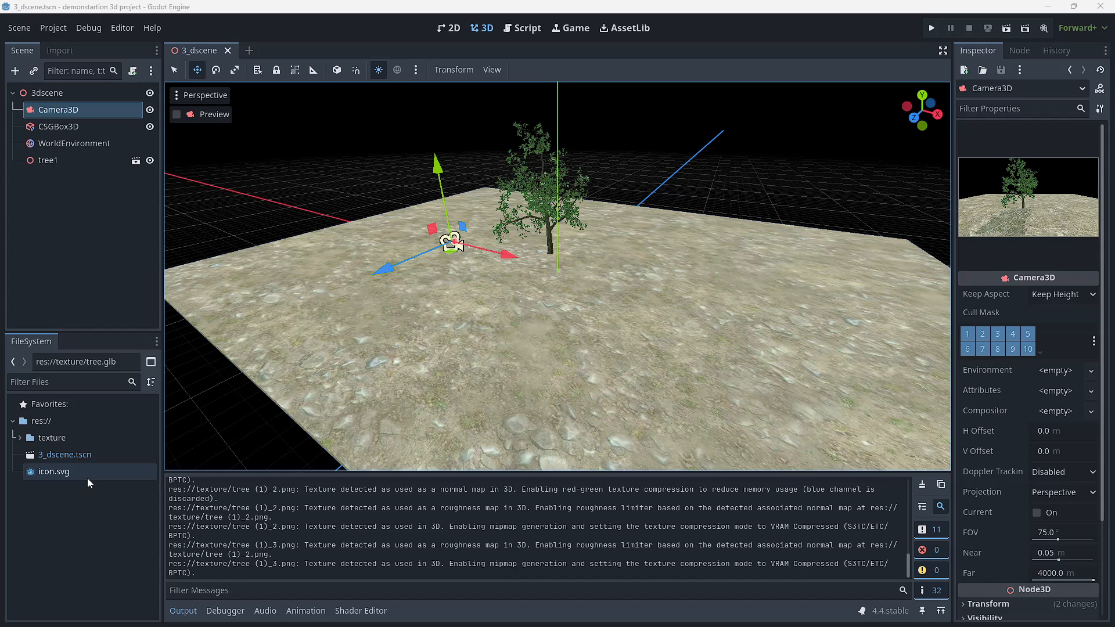
Step: Try to place 3_dscene.tscn from the project files into the 3D viewport
left_click(24, 534)
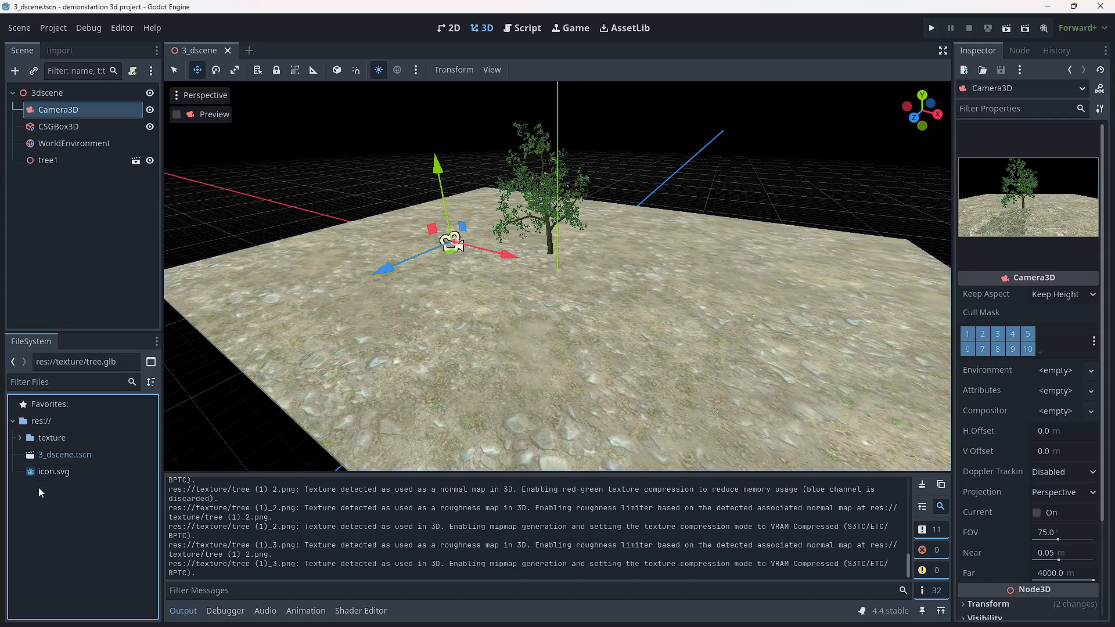
left_click(50, 458)
left_click(53, 518)
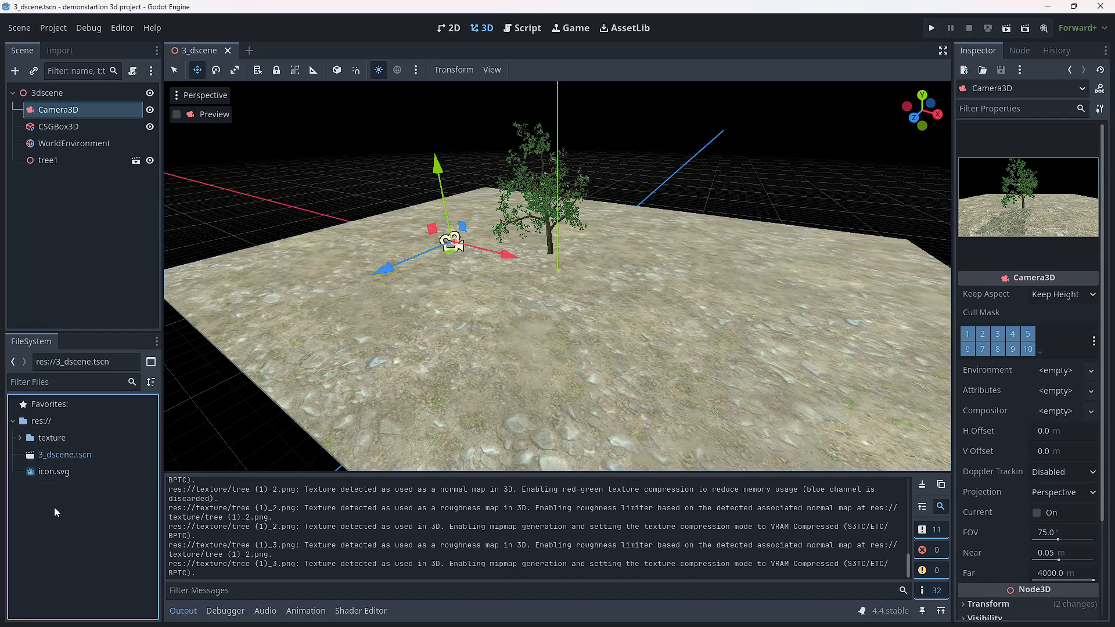
left_click_drag(51, 458, 658, 260)
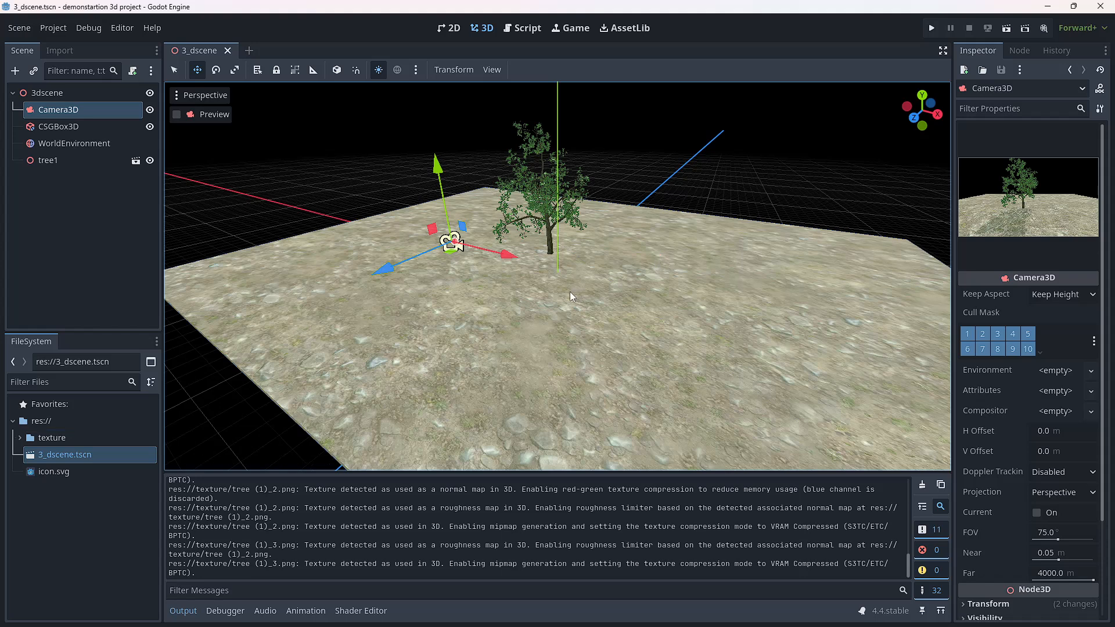
left_click(69, 454)
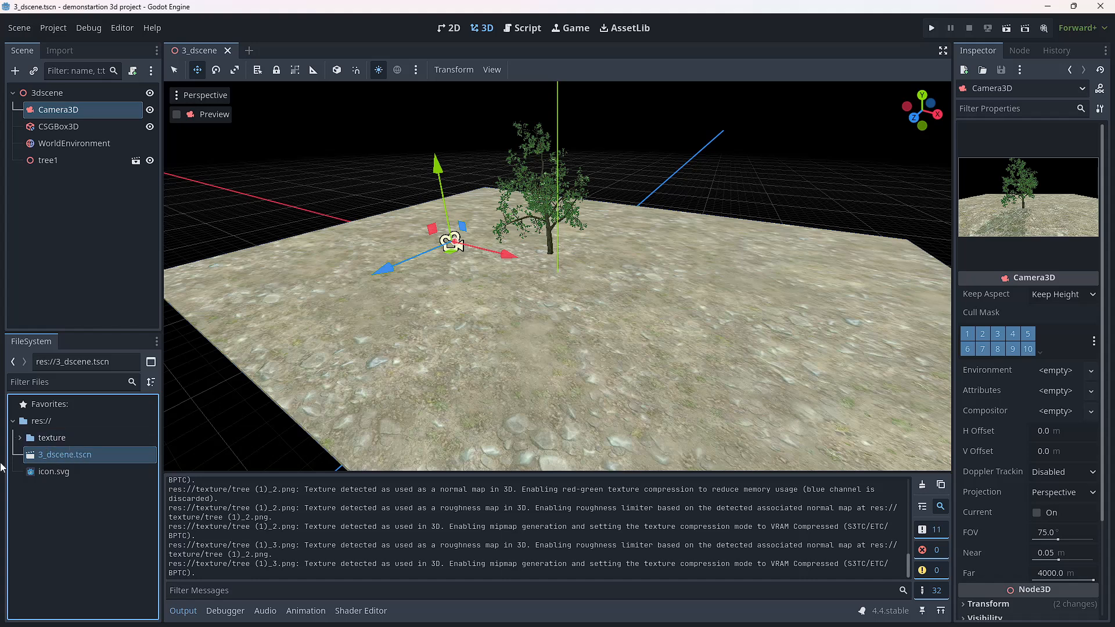
left_click_drag(41, 459, 82, 456)
Step: Add tree (1).glb from the texture folder to the 3D scene and shift it back toward the leafy tree
left_click(19, 439)
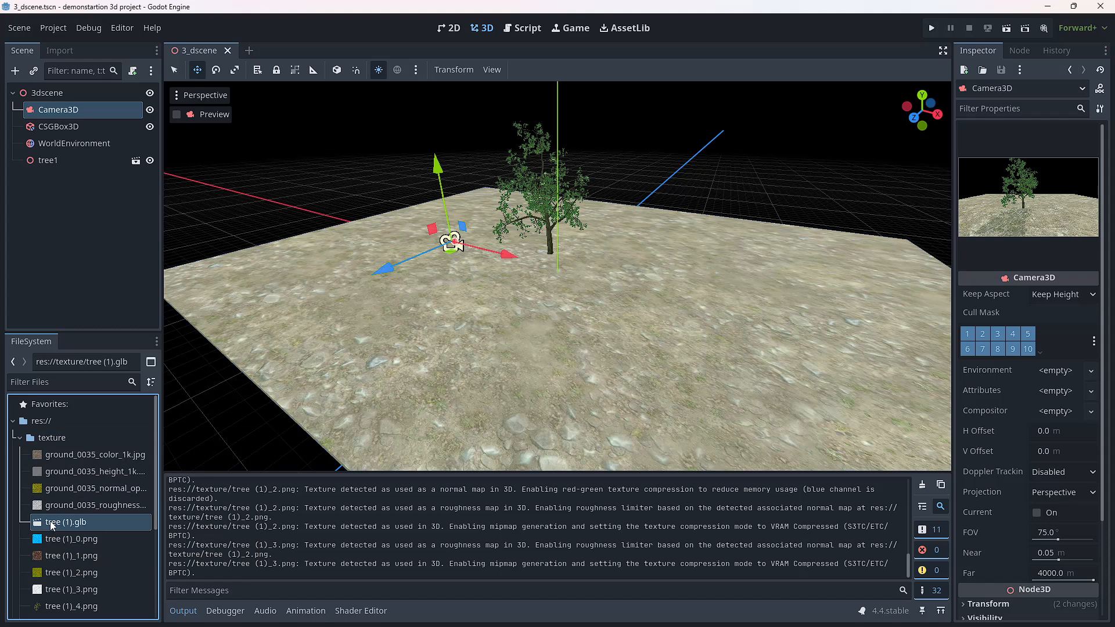
left_click_drag(51, 524, 656, 322)
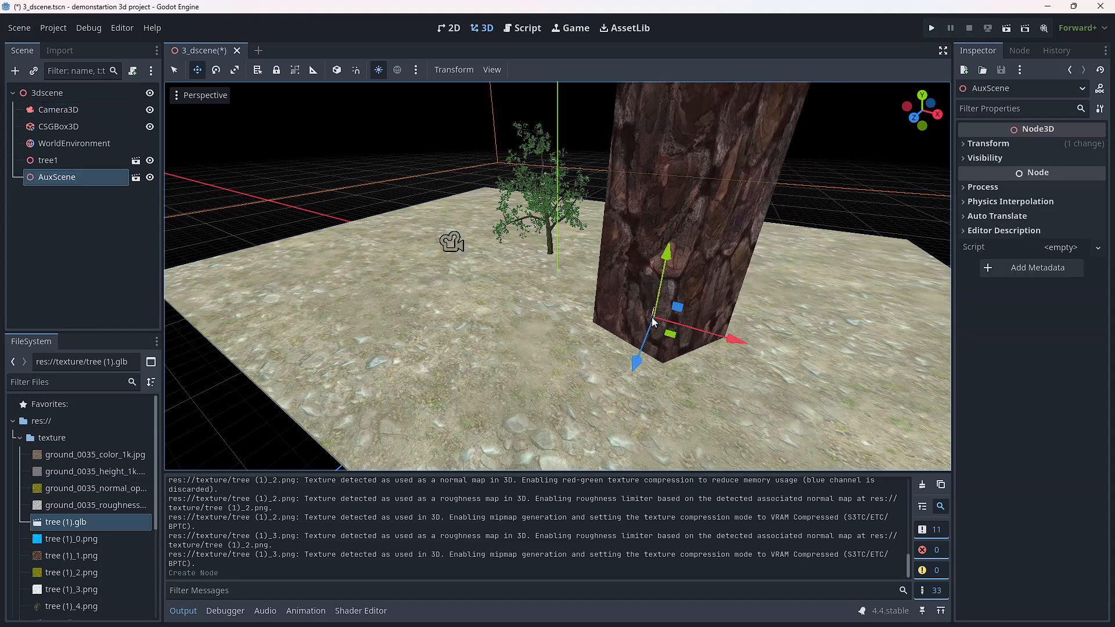
left_click_drag(636, 362, 692, 271)
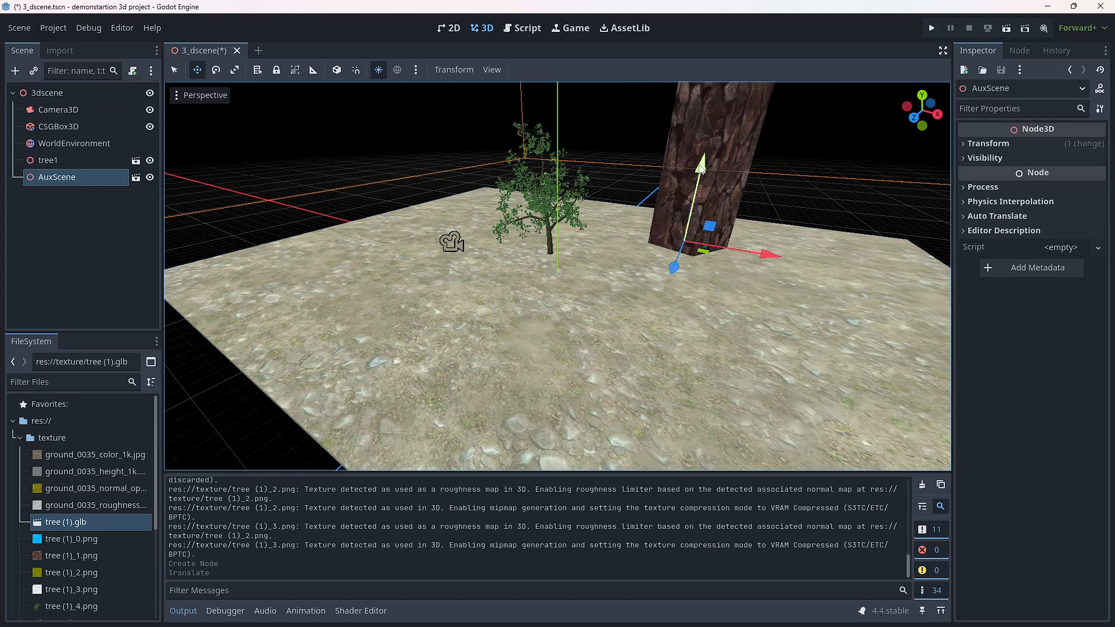
left_click_drag(701, 168, 666, 392)
scroll(665, 392, "down", 4)
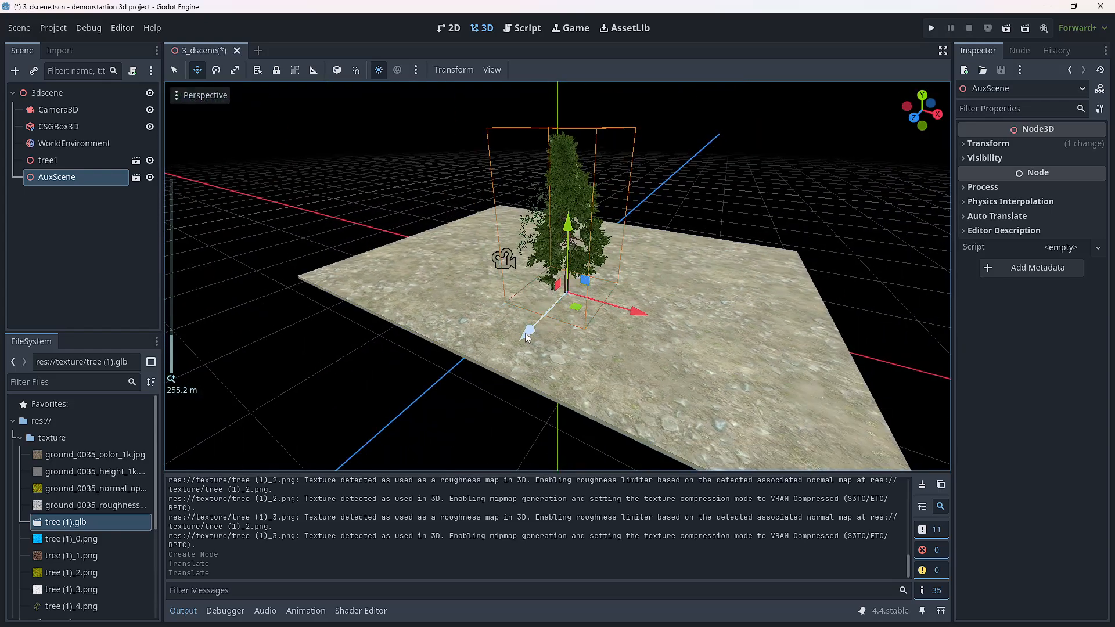
Step: Move the pine down to ground height and adjust its depth position so it stands apart from the leafy tree
left_click_drag(527, 337, 579, 320)
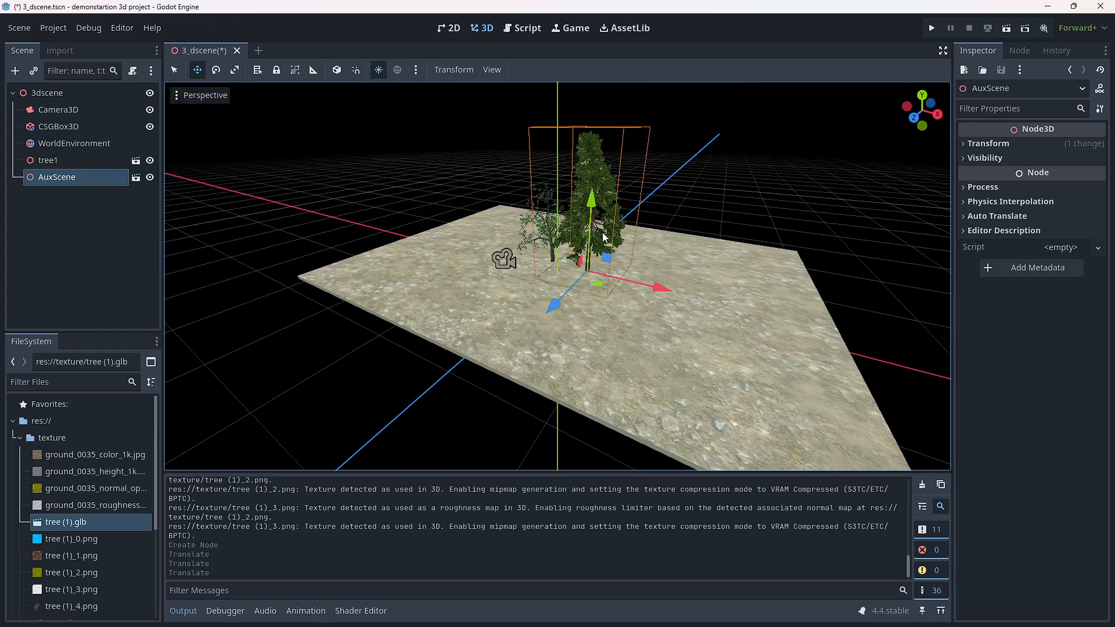
left_click_drag(592, 204, 564, 392)
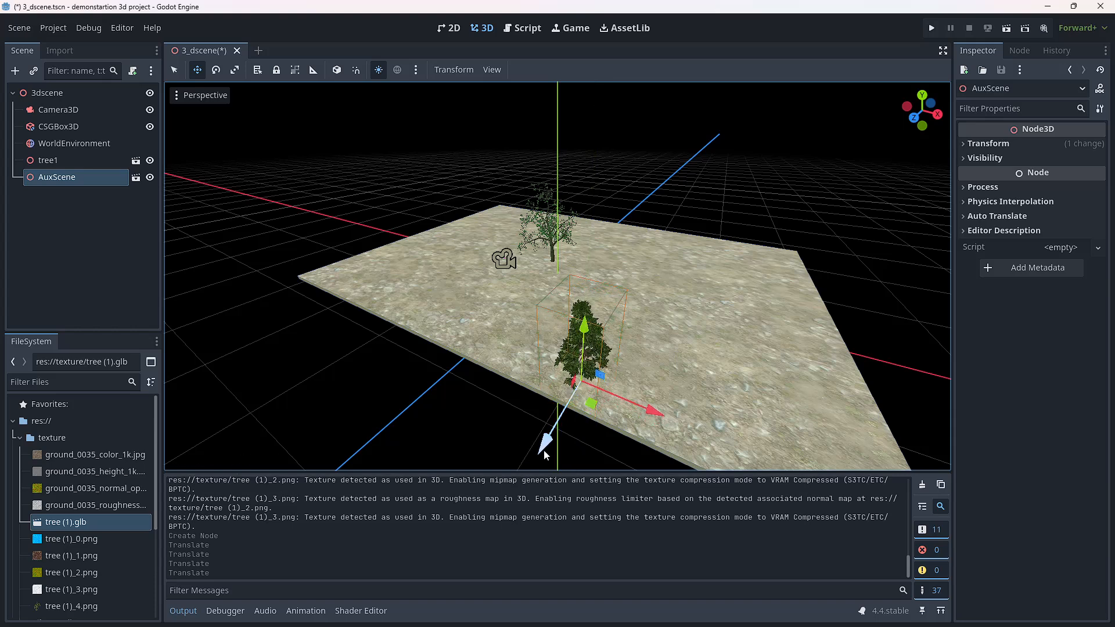
left_click_drag(543, 450, 624, 270)
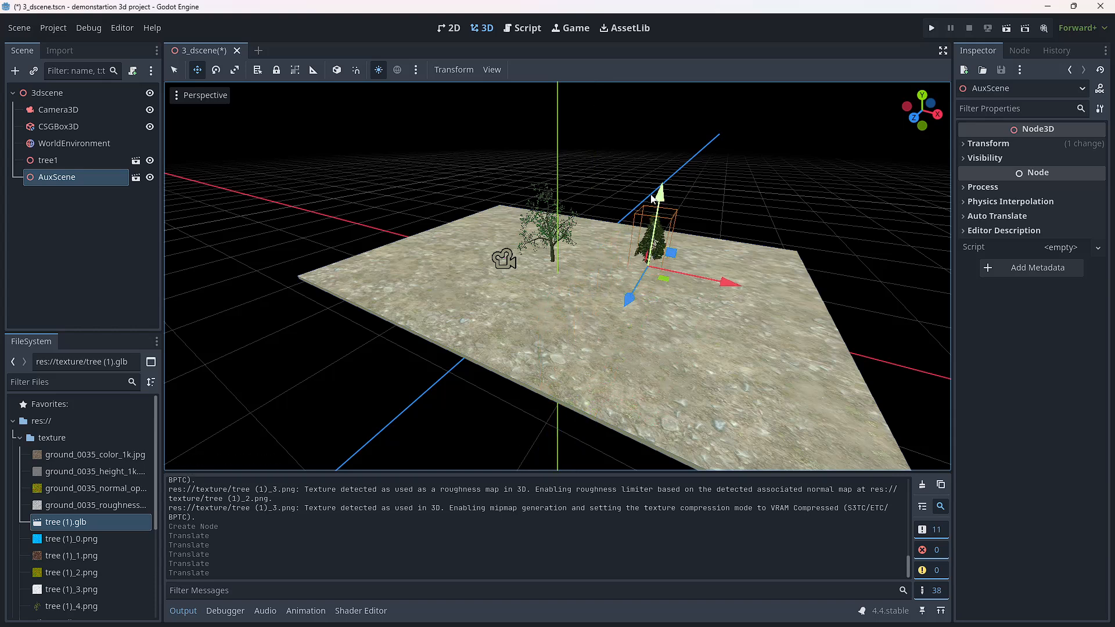
mouse_move(666, 187)
left_mouse_down()
mouse_move(667, 201)
mouse_move(668, 181)
left_mouse_up()
left_click_drag(633, 284, 611, 329)
scroll(612, 314, "up", 10)
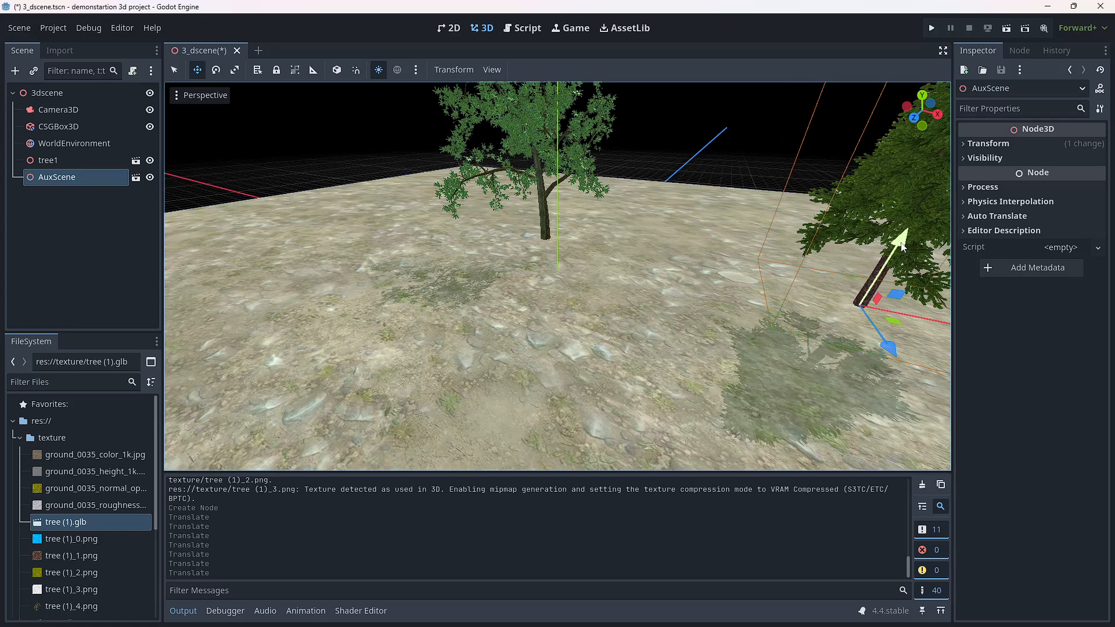
Step: Bring the pine closer to the leafy tree at ground level, and test-run the project before closing the game window
left_click_drag(903, 246, 894, 284)
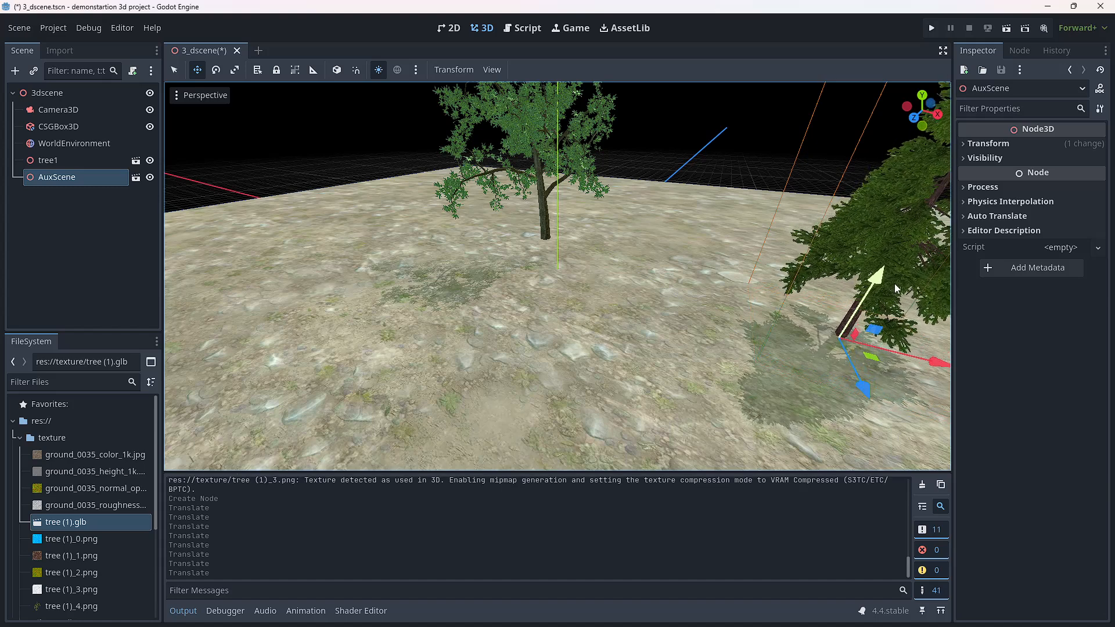
left_click_drag(942, 364, 806, 315)
left_click_drag(721, 352, 719, 308)
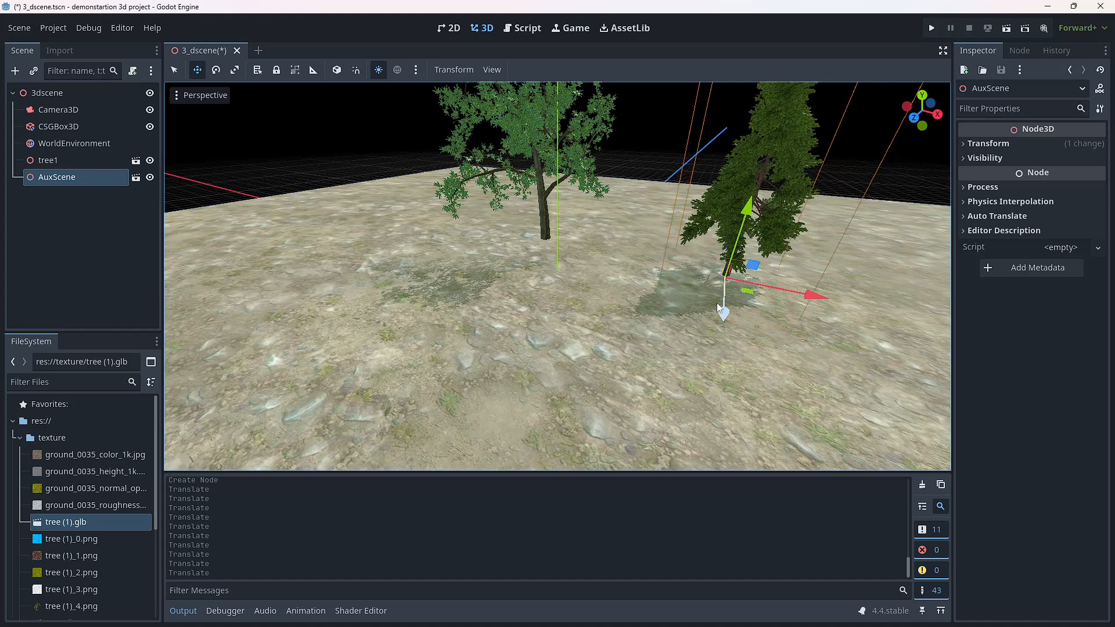
left_click(928, 32)
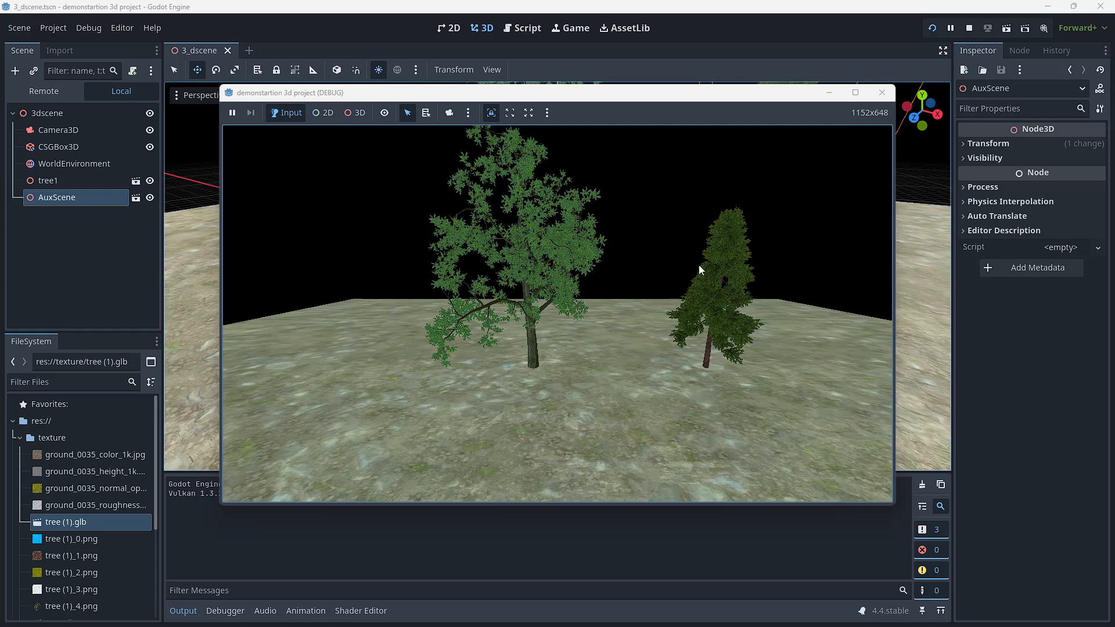
left_click(880, 95)
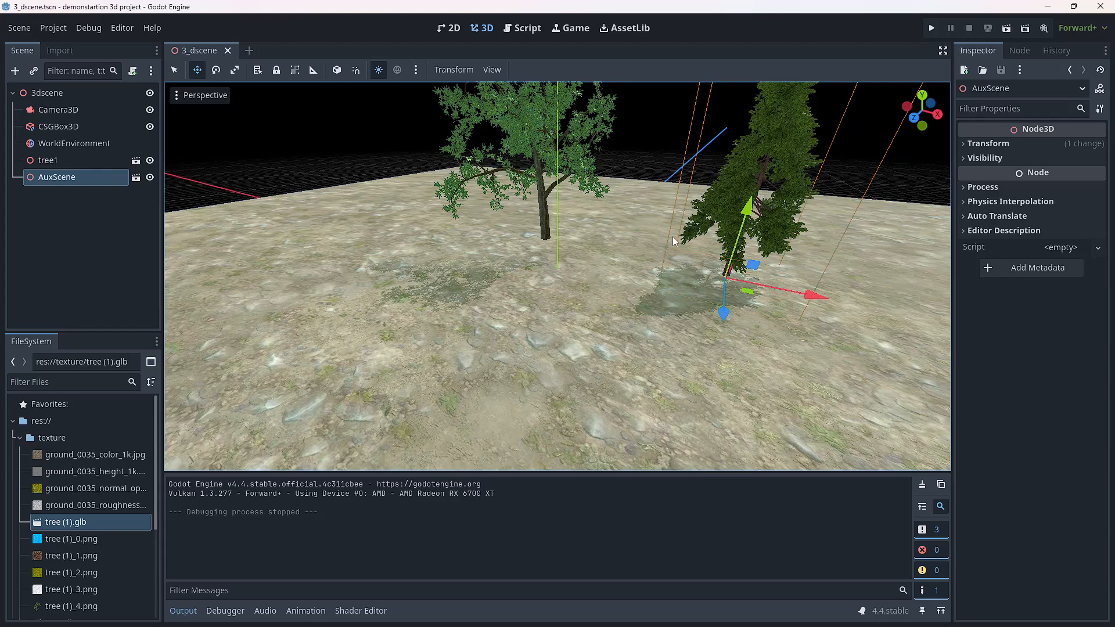
Step: Examine the pine's trunk base, foliage and ground shadow up close and from different angles in the 3D viewport
scroll(759, 225, "up", 5)
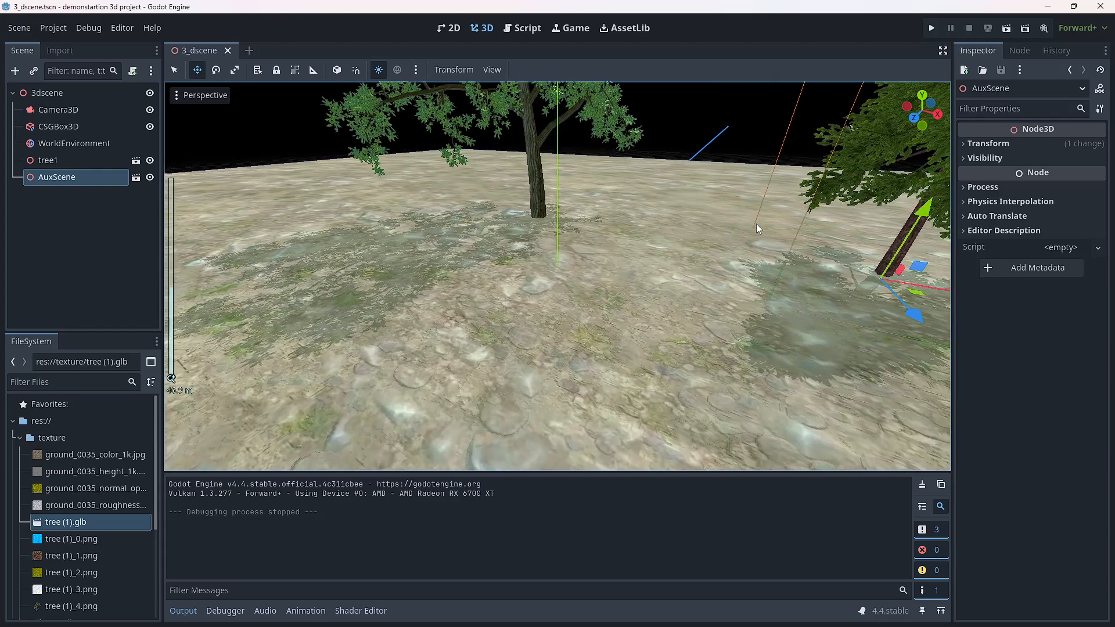
middle_click_drag(865, 251, 779, 252)
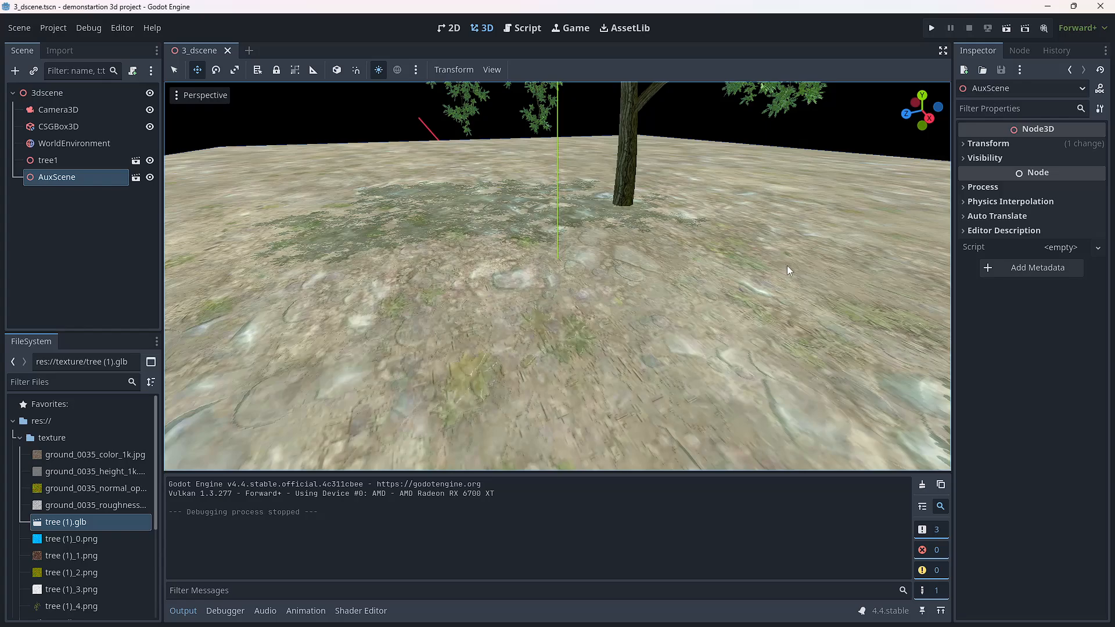
mouse_move(786, 266)
right_mouse_down()
mouse_move(753, 266)
mouse_move(879, 279)
mouse_move(914, 243)
mouse_move(948, 230)
mouse_move(786, 266)
right_mouse_up()
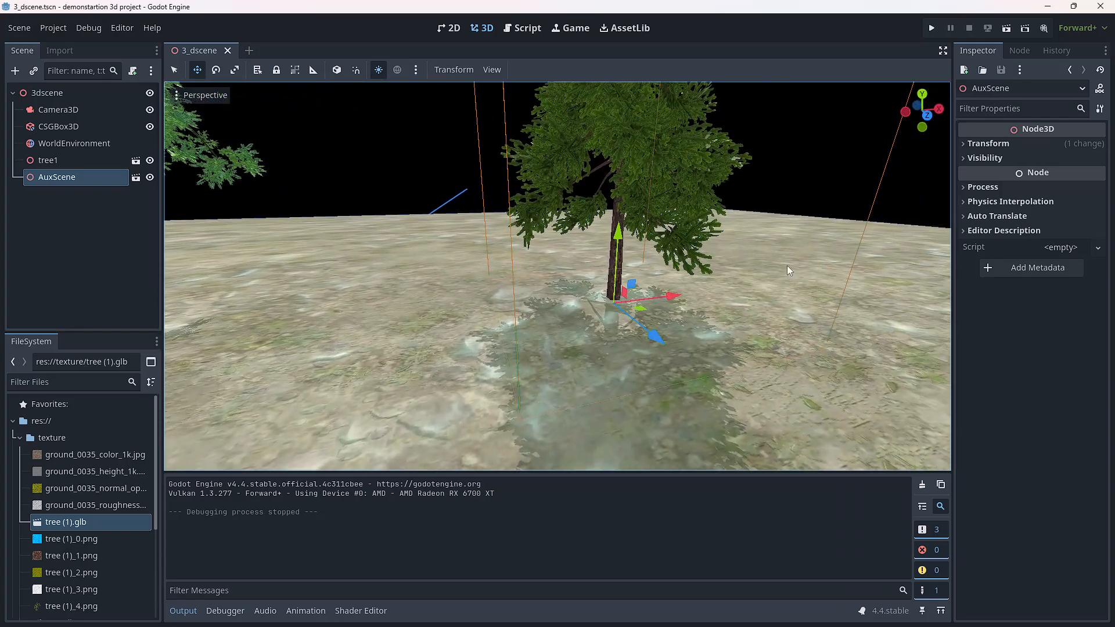
scroll(785, 266, "up", 5)
scroll(786, 266, "up", 3)
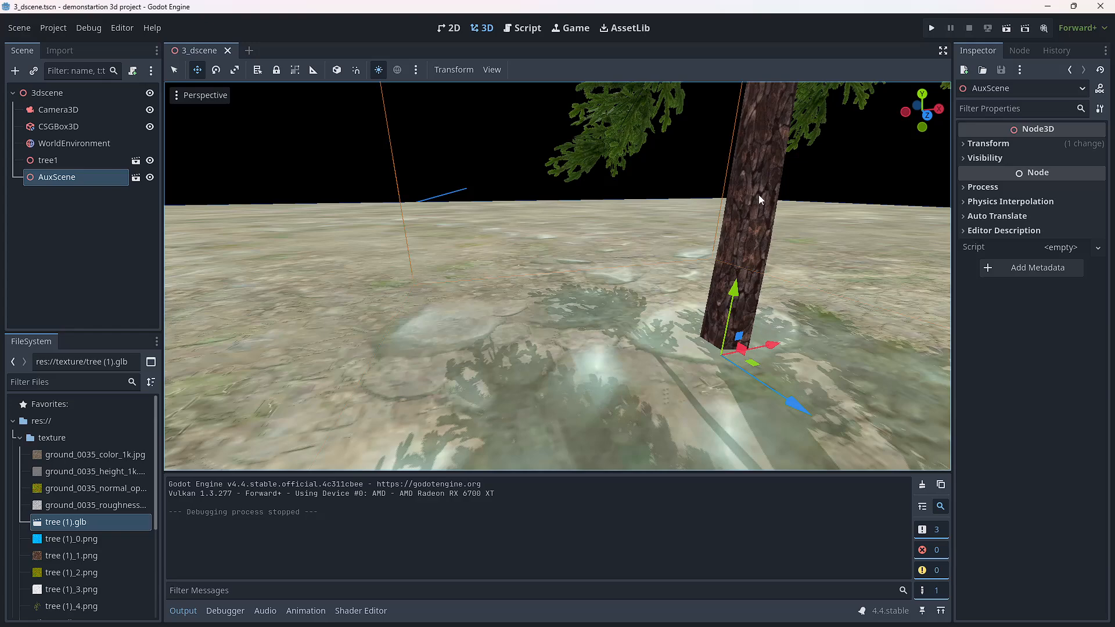
scroll(751, 194, "down", 5)
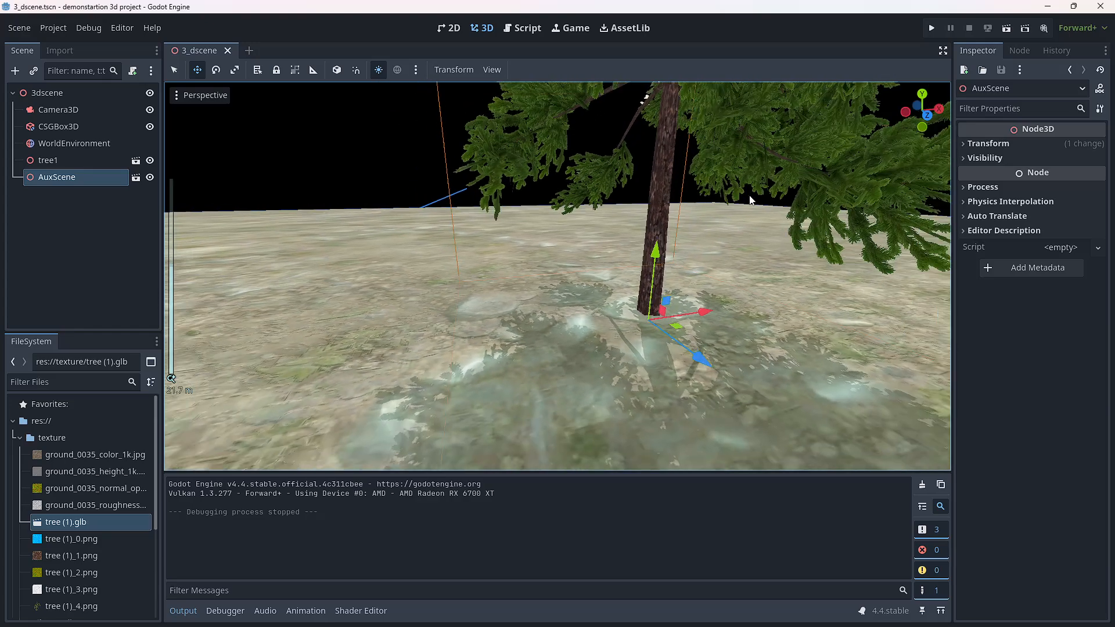
scroll(750, 196, "down", 3)
mouse_move(652, 199)
middle_mouse_down()
mouse_move(834, 212)
mouse_move(838, 291)
mouse_move(776, 246)
mouse_move(500, 190)
mouse_move(418, 251)
mouse_move(347, 238)
mouse_move(289, 249)
mouse_move(182, 241)
mouse_move(897, 176)
mouse_move(469, 220)
mouse_move(593, 186)
mouse_move(669, 193)
mouse_move(640, 172)
mouse_move(652, 200)
middle_mouse_up()
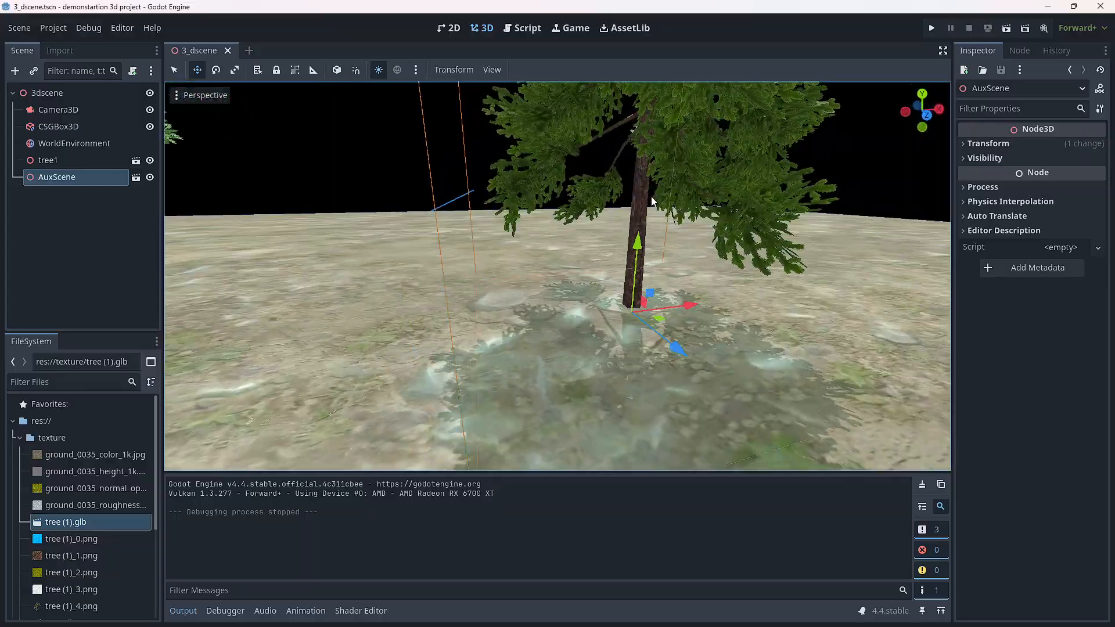
scroll(650, 197, "down", 8)
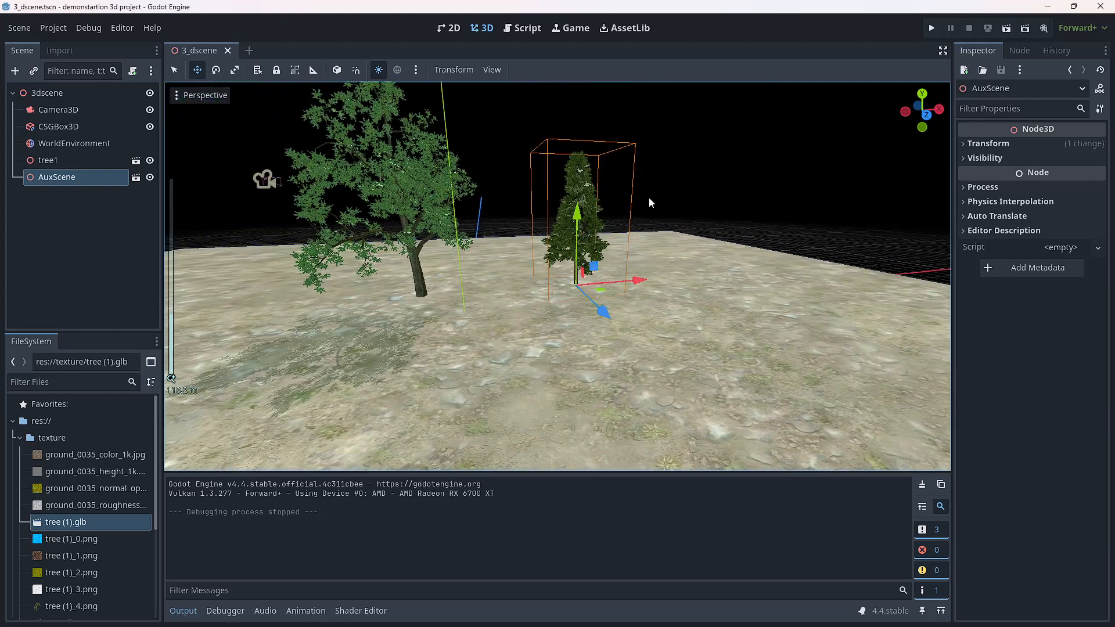
Step: Add a Sprite3D node as a child of the 3dscene root, finding it with the search term 3d
left_click(66, 273)
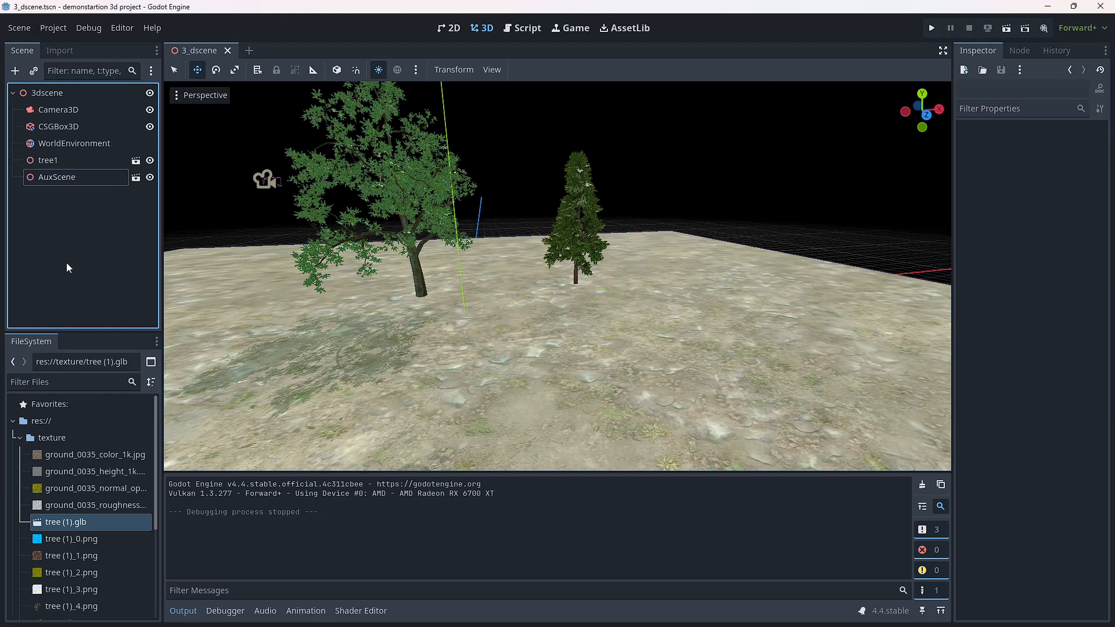
right_click(33, 96)
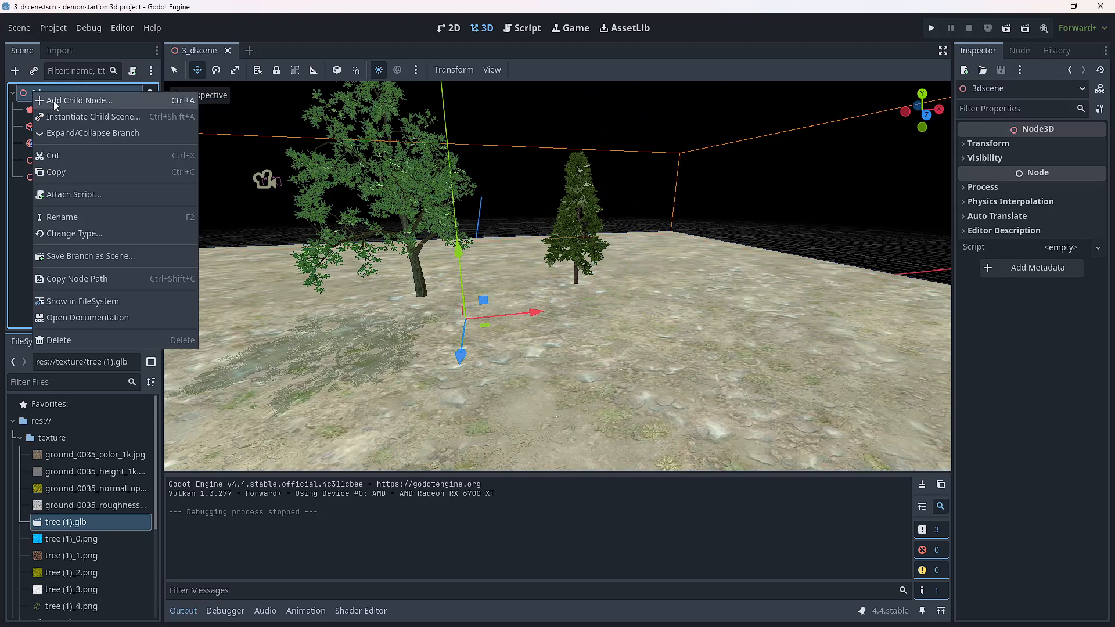
left_click(54, 100)
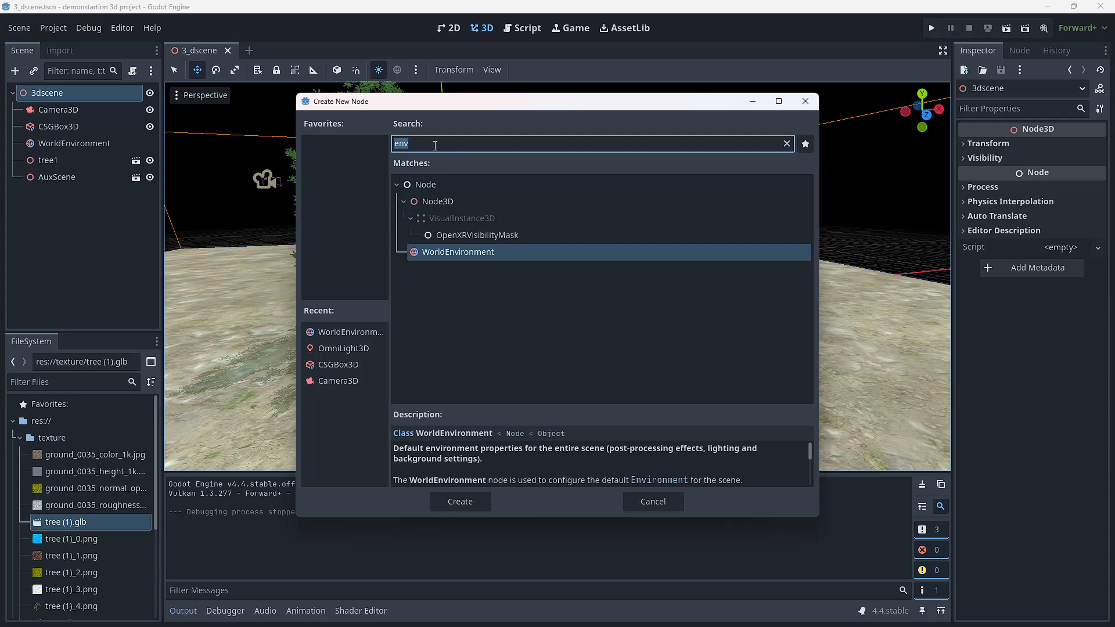
left_click_drag(435, 146, 384, 142)
key("BackSpace")
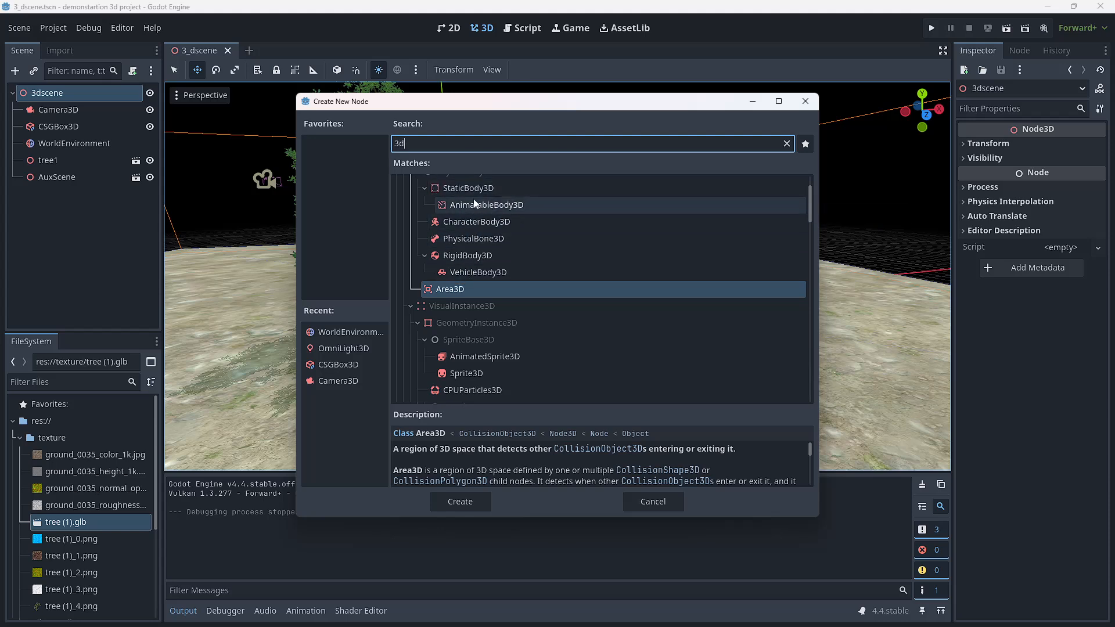
left_click(469, 373)
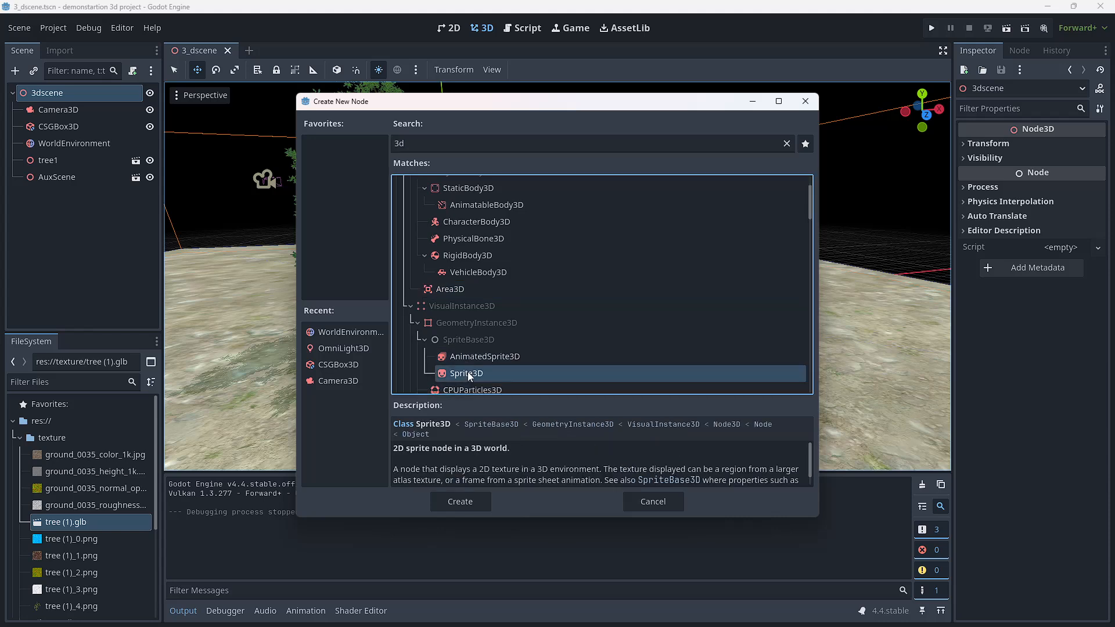
left_click(453, 503)
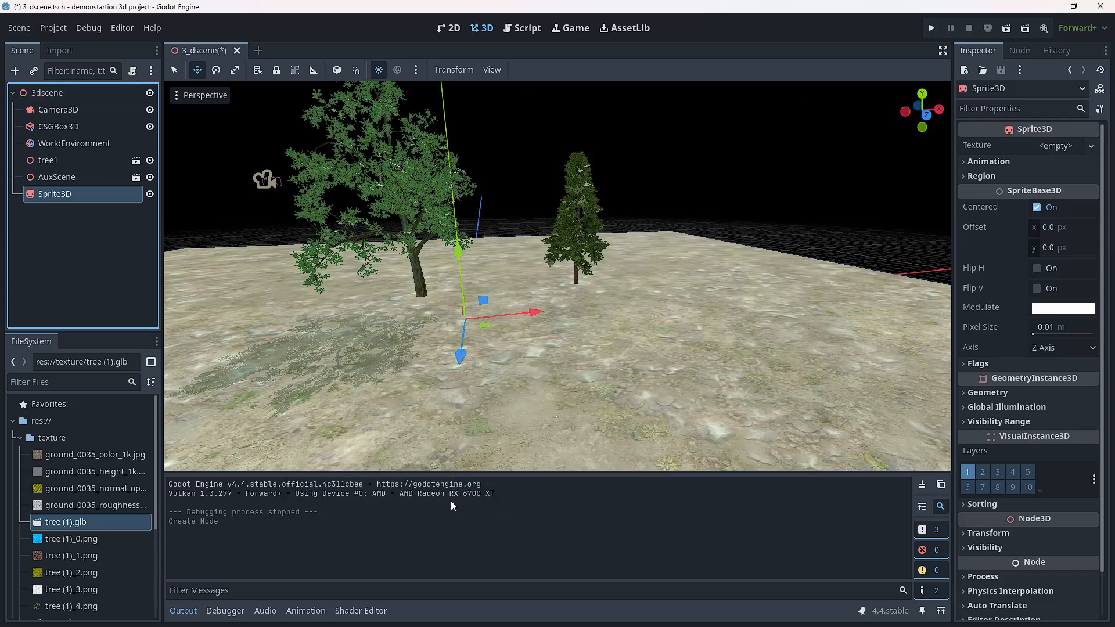
Step: Assign tree (1)_4.png from the texture folder as the Sprite3D's texture and raise the sprite above the ground
left_click(48, 198)
left_click(21, 439)
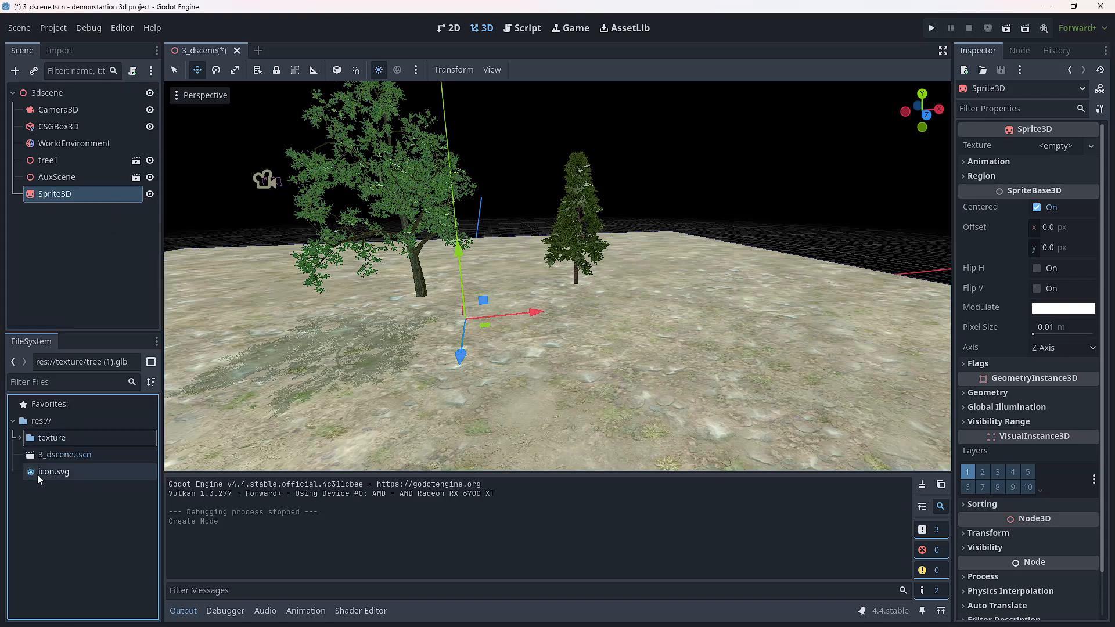
left_click(20, 440)
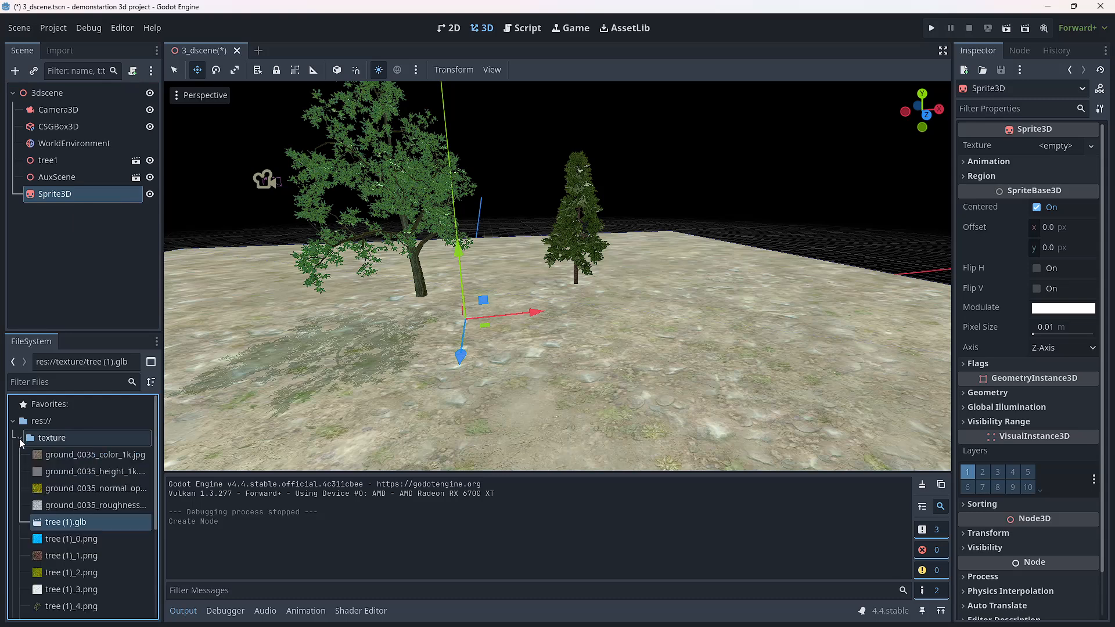
scroll(49, 499, "down", 3)
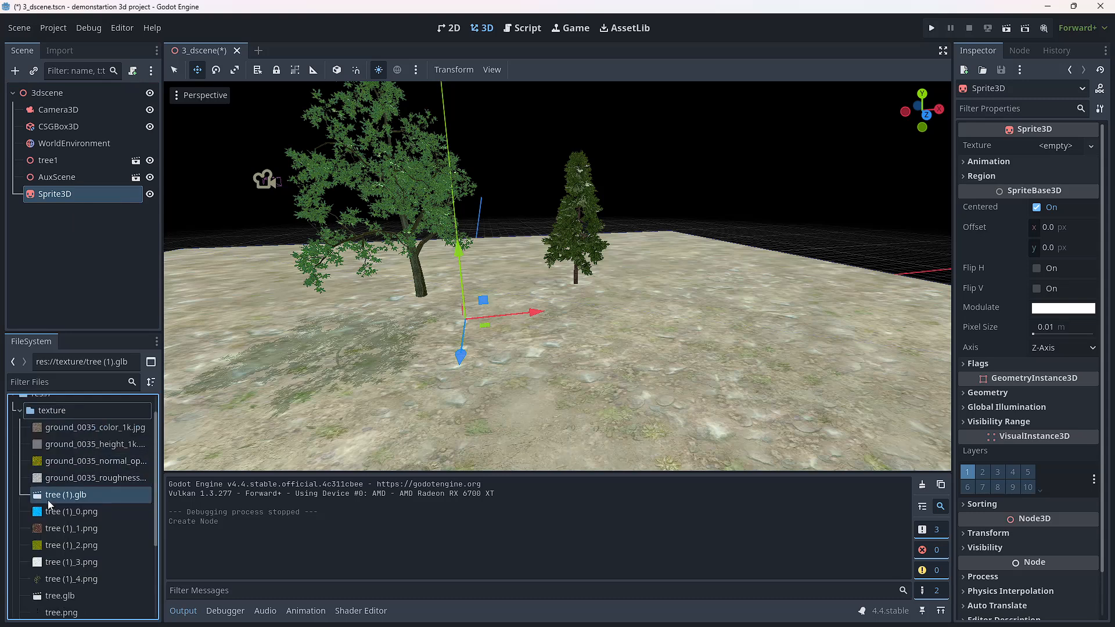
scroll(49, 511, "down", 1)
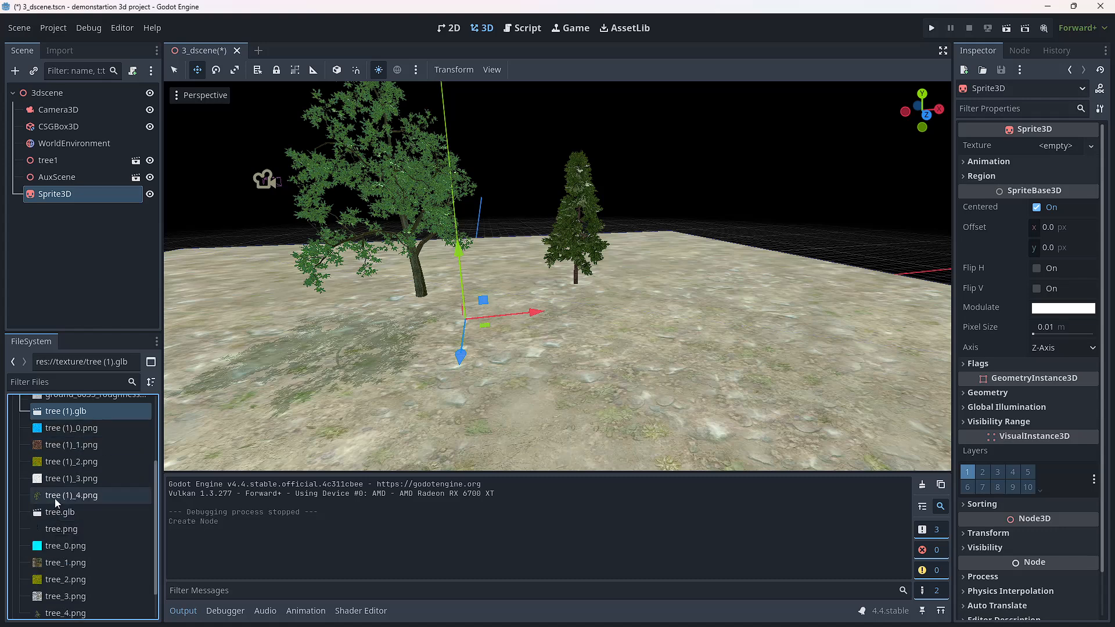
mouse_move(57, 498)
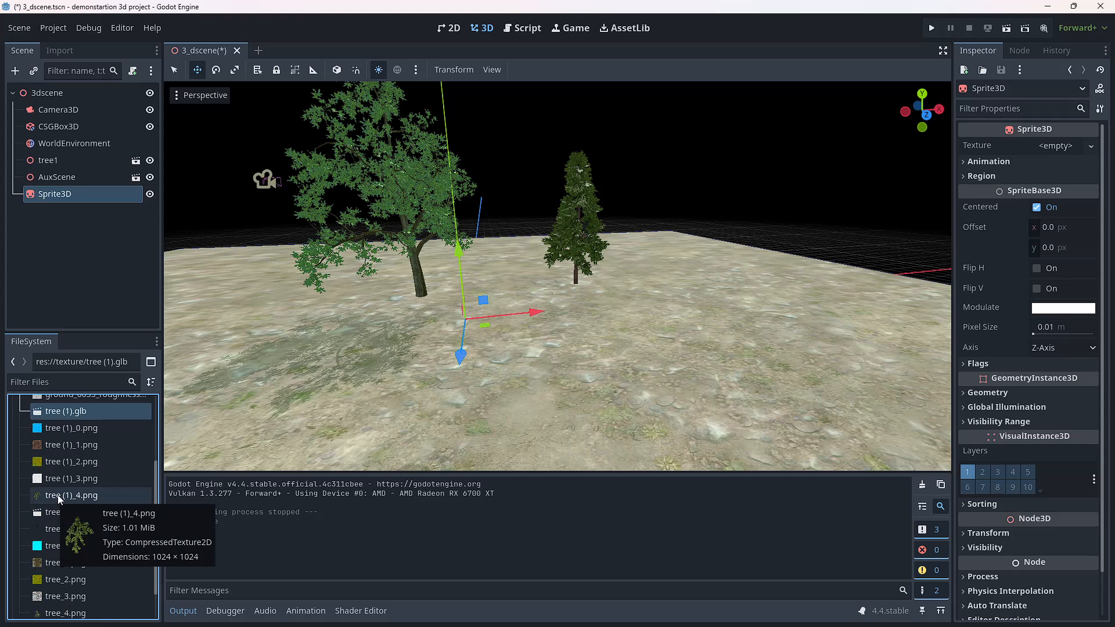
left_click_drag(56, 500, 1044, 149)
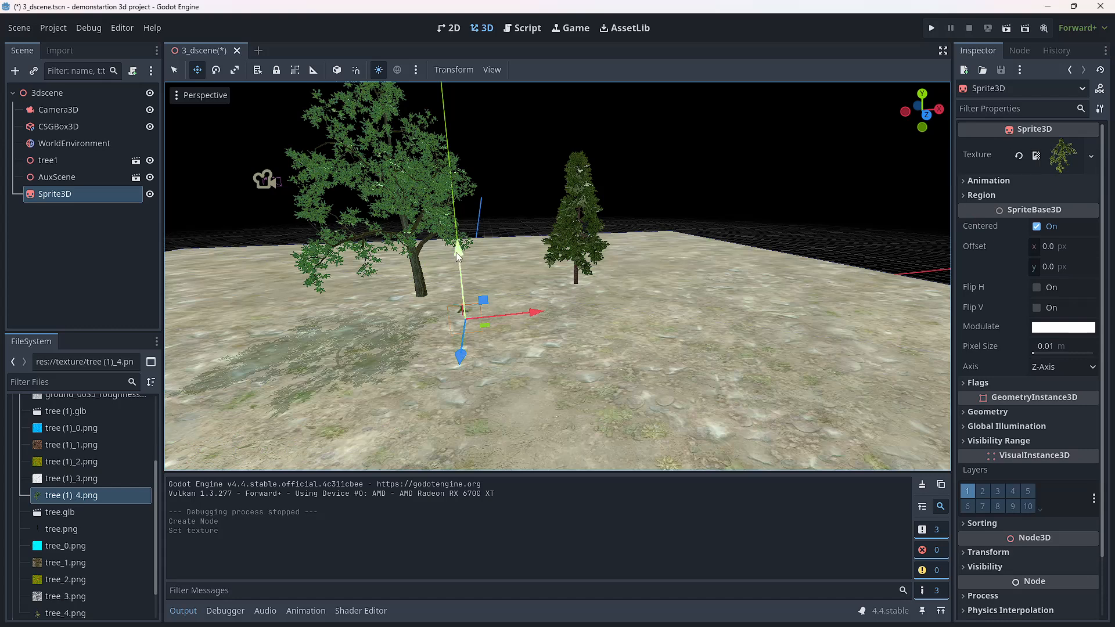
left_click_drag(458, 252, 456, 219)
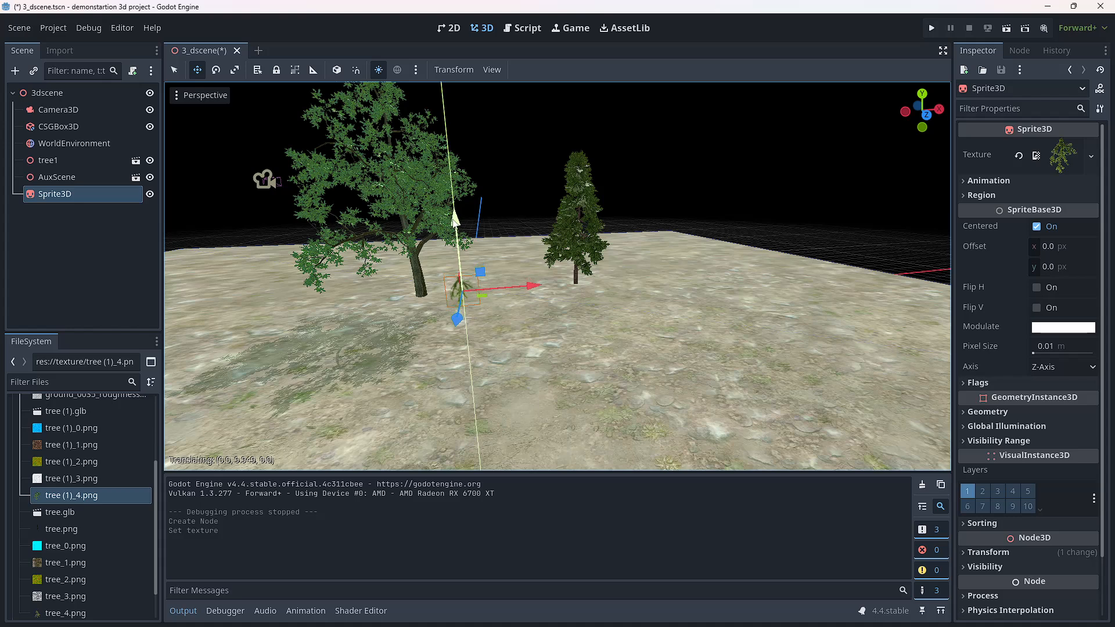
left_click_drag(456, 219, 456, 219)
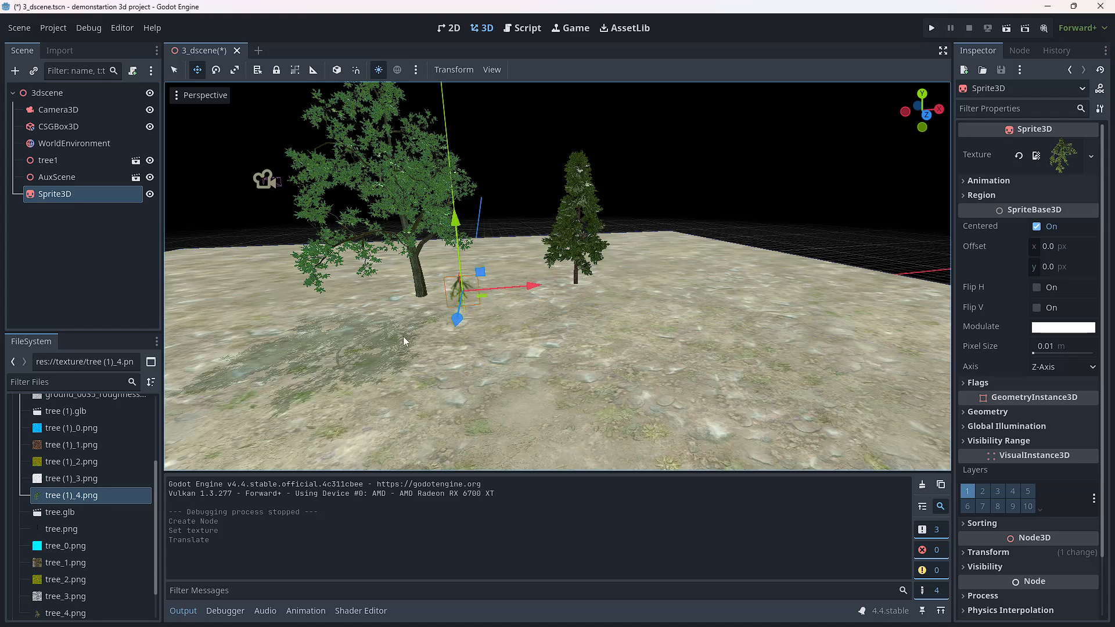
Step: Replace the Sprite3D's texture with tree_4.png and scale the sprite up uniformly beside the leafy tree's trunk
scroll(53, 555, "down", 1)
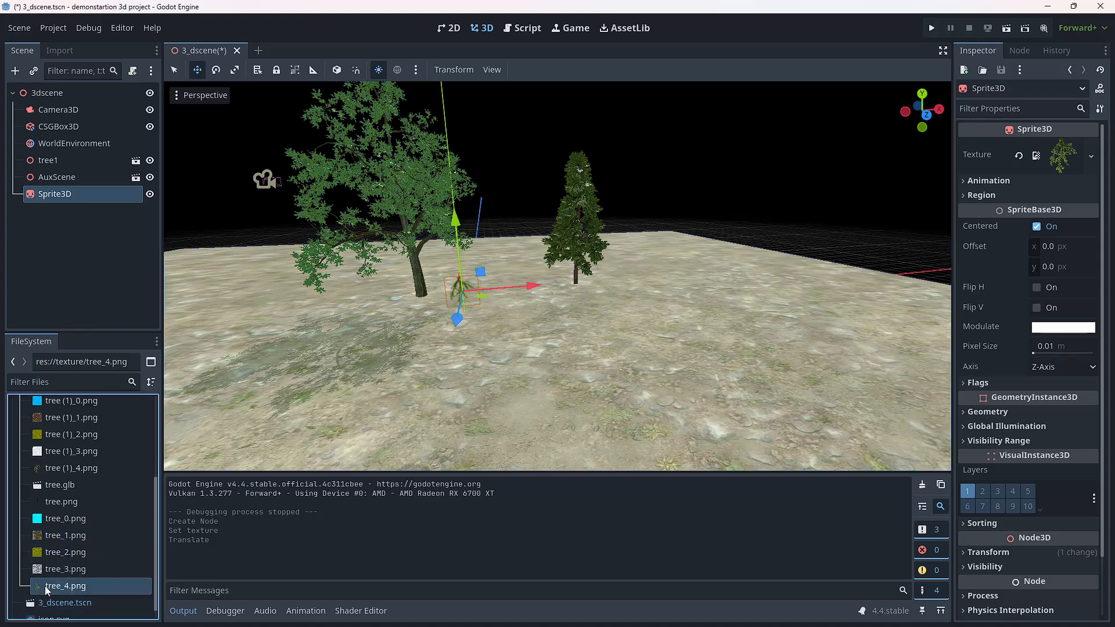
left_click_drag(44, 587, 1050, 153)
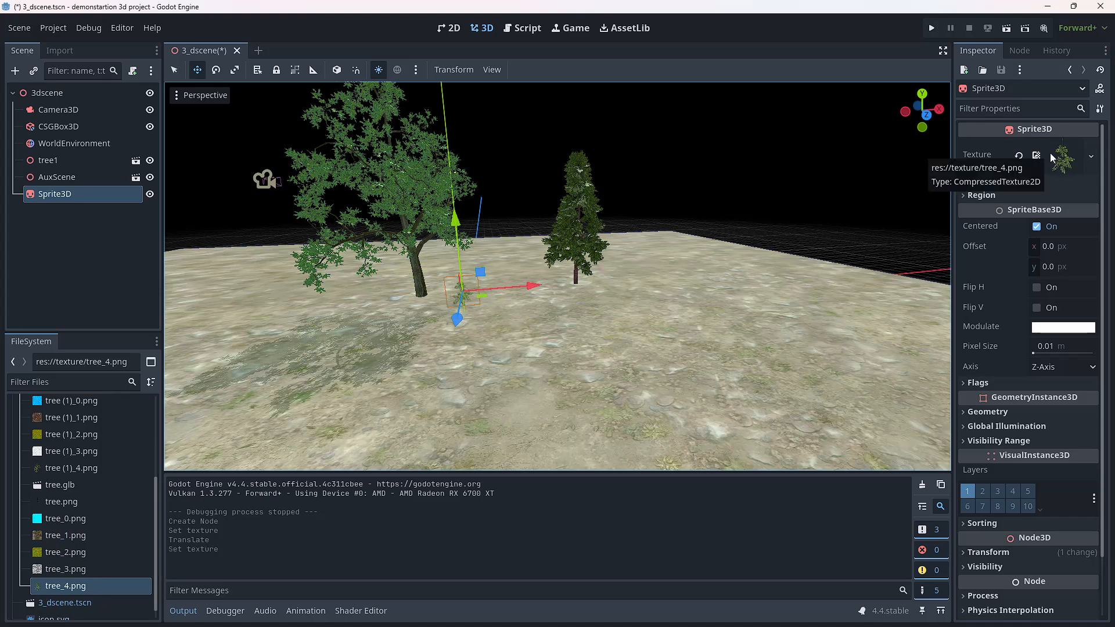
scroll(442, 278, "up", 5)
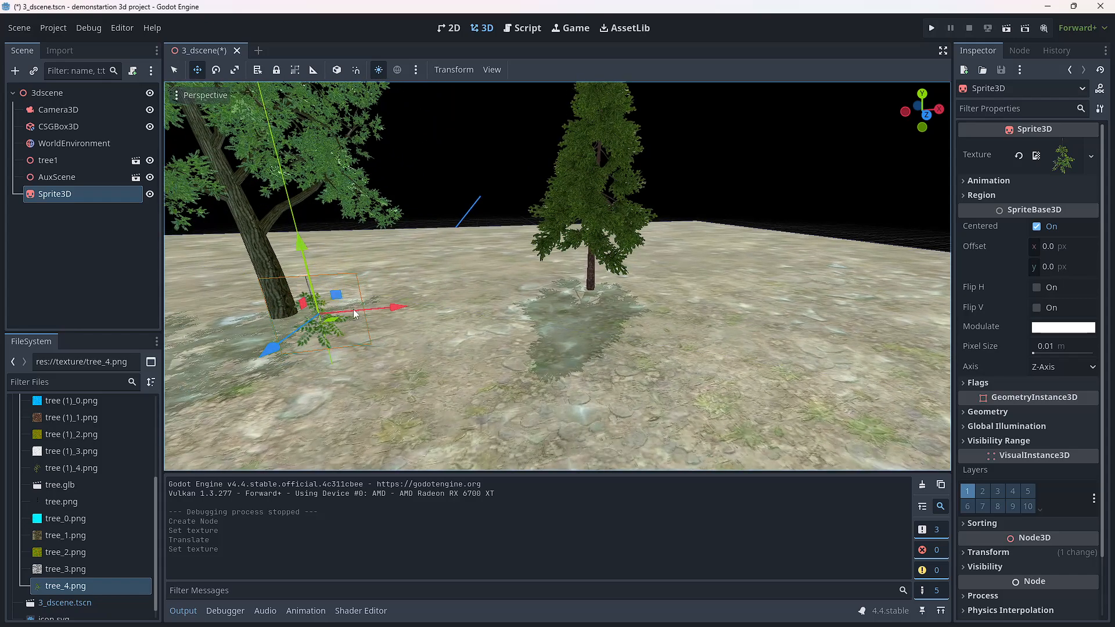
left_click(235, 69)
left_click_drag(320, 320, 318, 312)
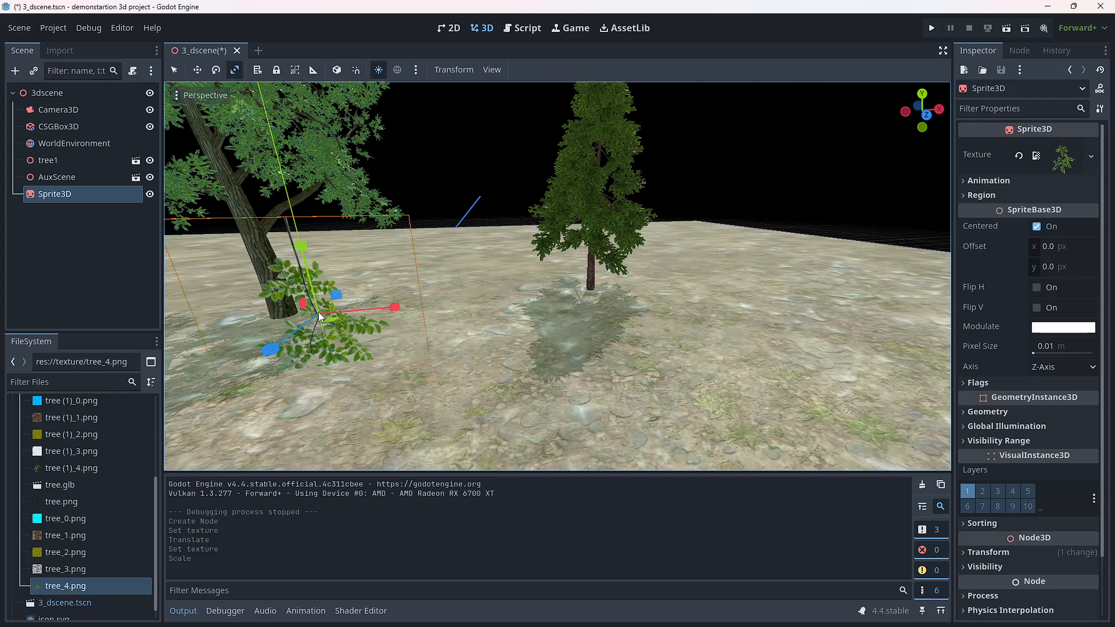
Step: Import treebillboard.png into the project's res:// root folder and assign it as the Sprite3D's texture
scroll(22, 550, "down", 1)
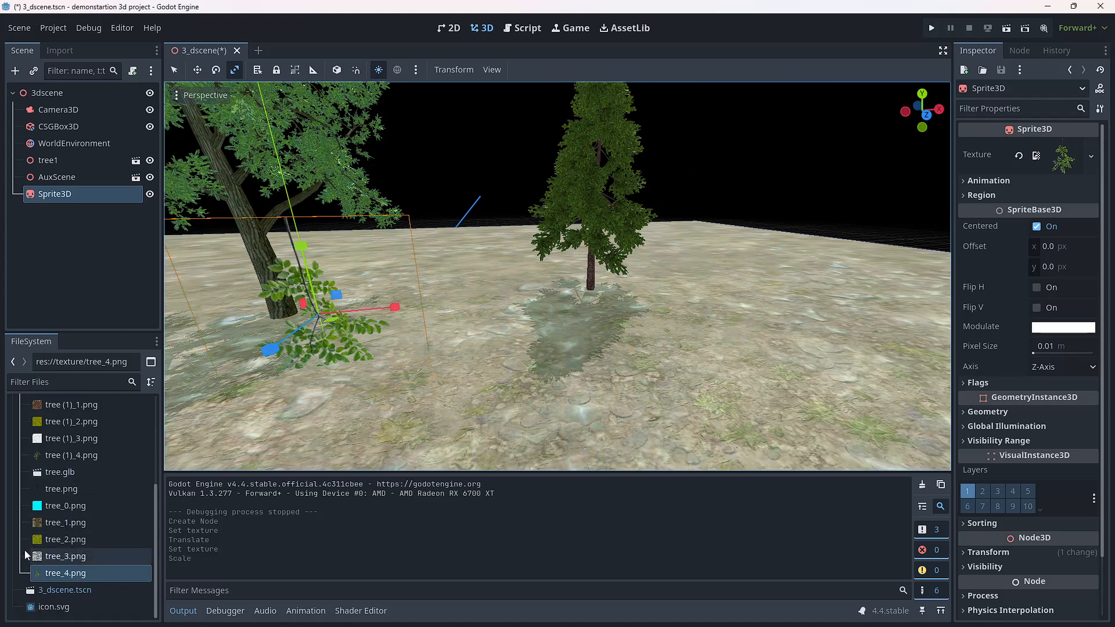
scroll(24, 549, "up", 3)
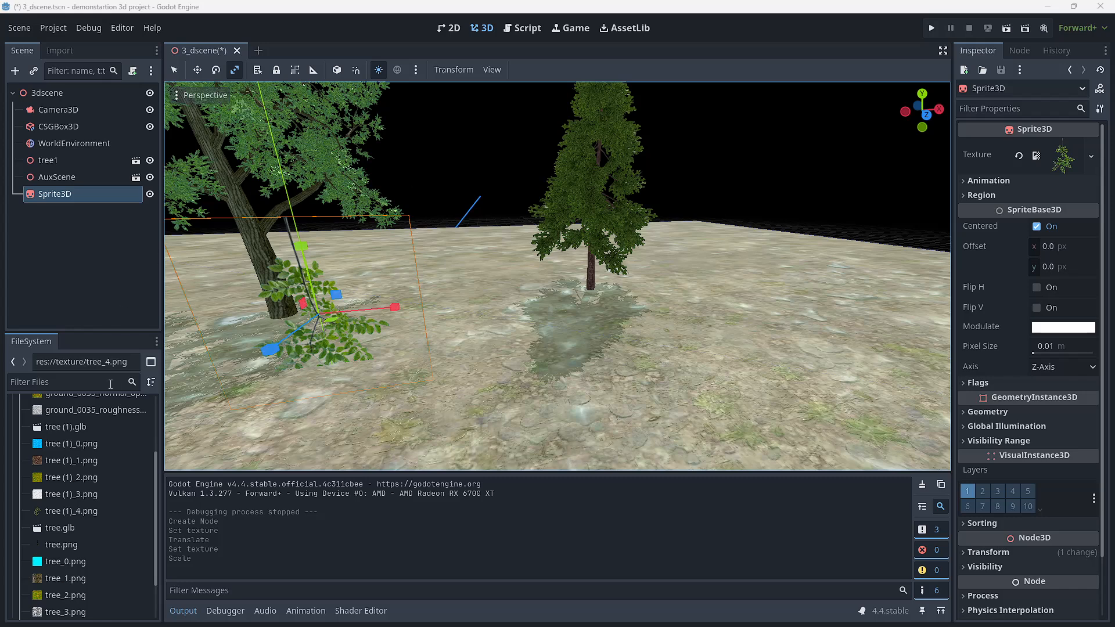
scroll(82, 488, "up", 3)
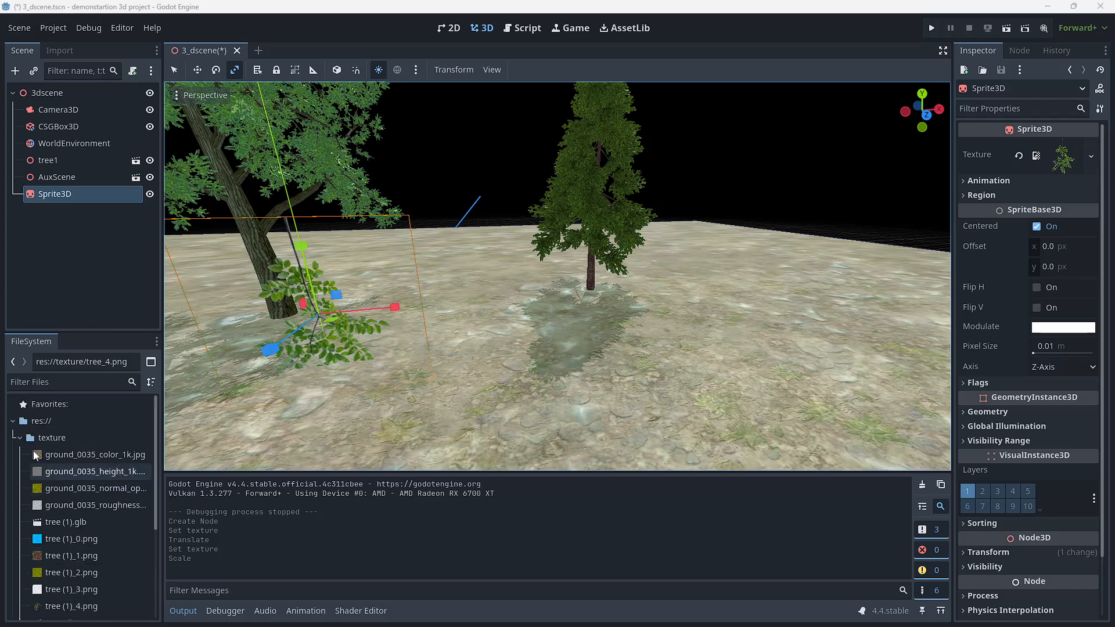
left_click(18, 440)
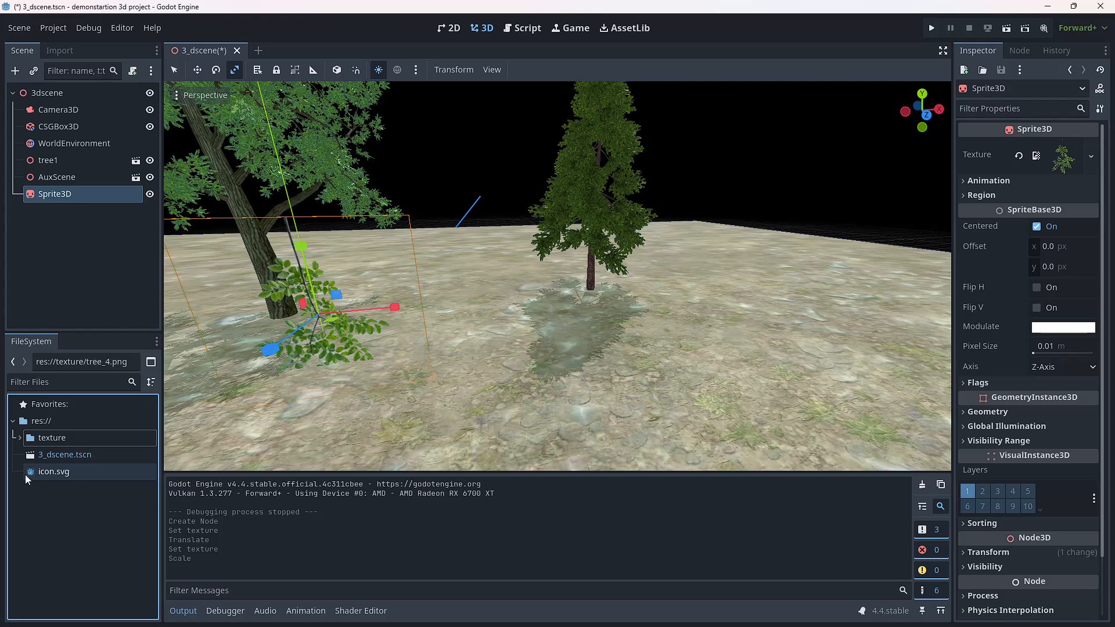
left_click(31, 424)
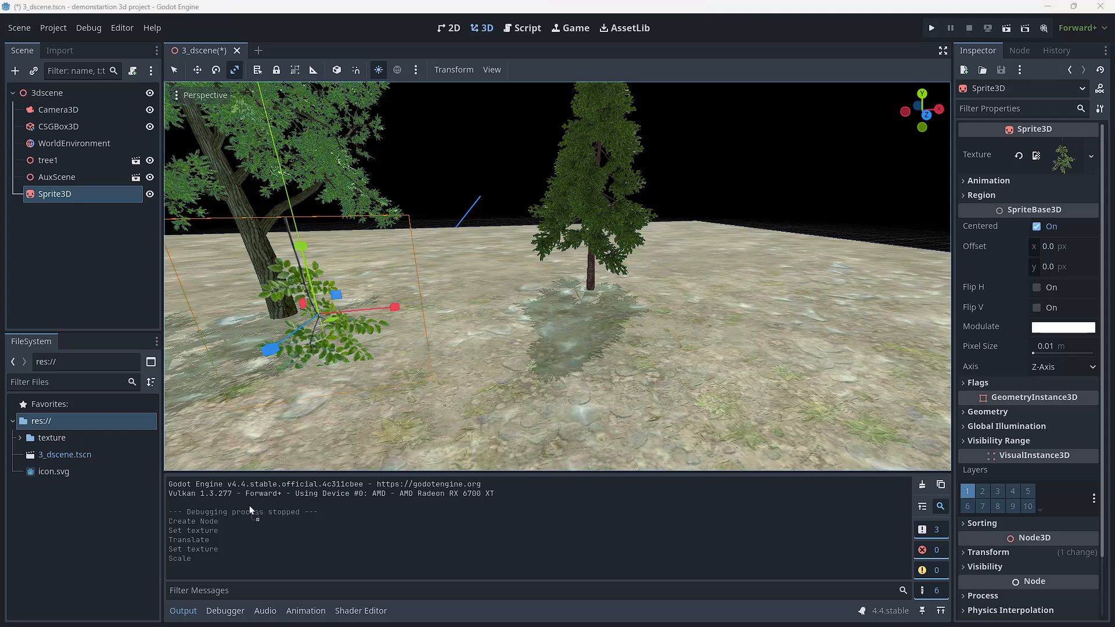
left_click_drag(51, 529, 50, 529)
left_click(43, 488)
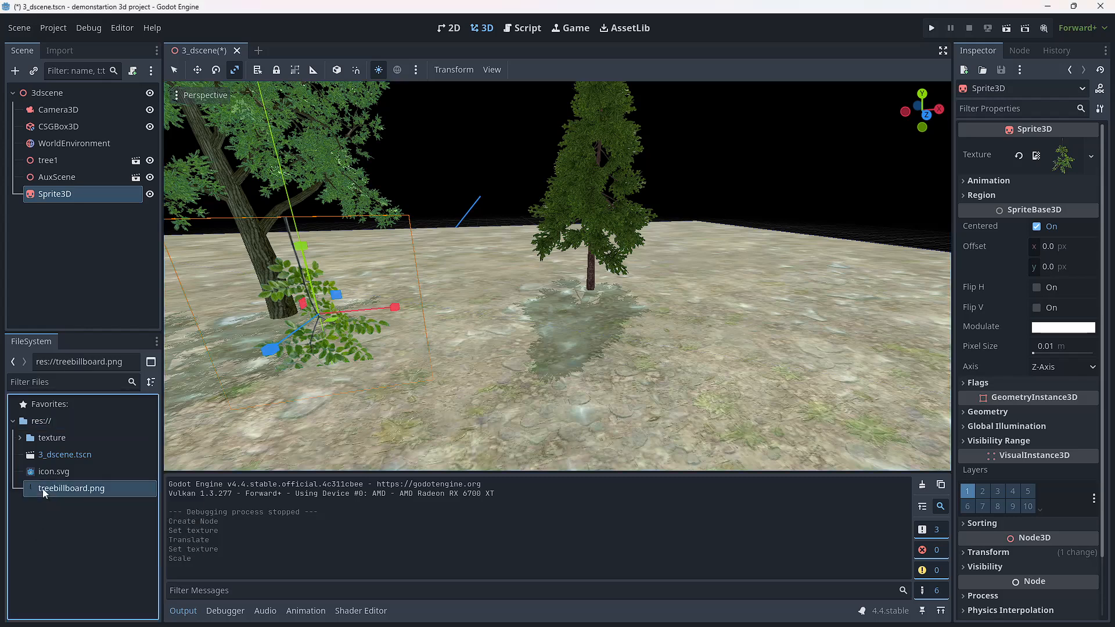
left_click_drag(43, 489, 1057, 160)
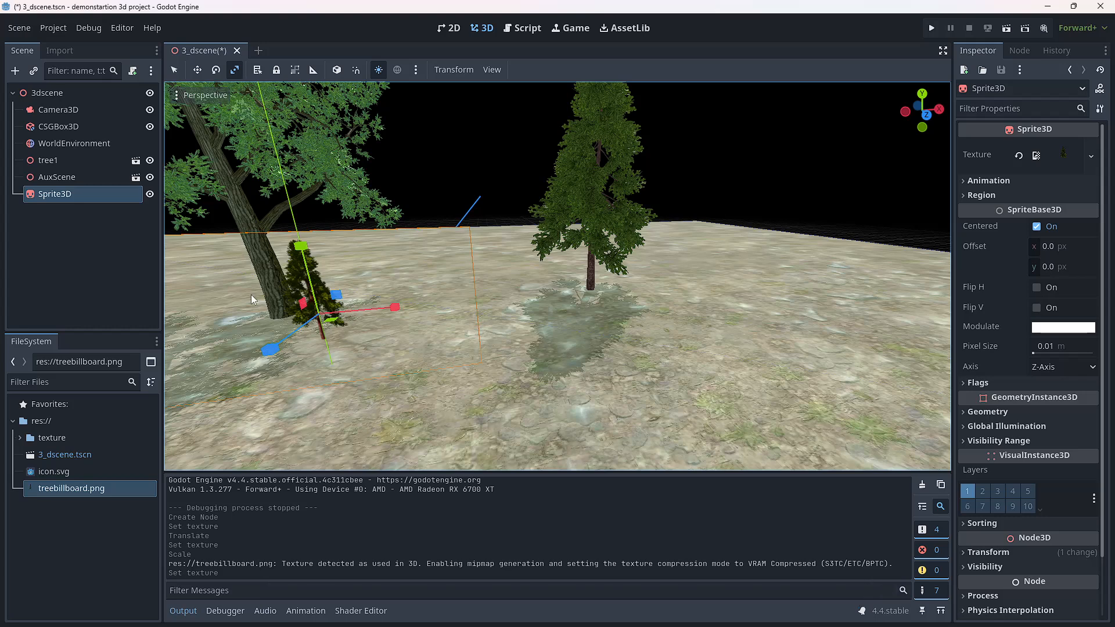
Step: Enlarge the billboard tree sprite uniformly and move it across the ground to the far side of the pine model
left_click_drag(318, 317, 318, 323)
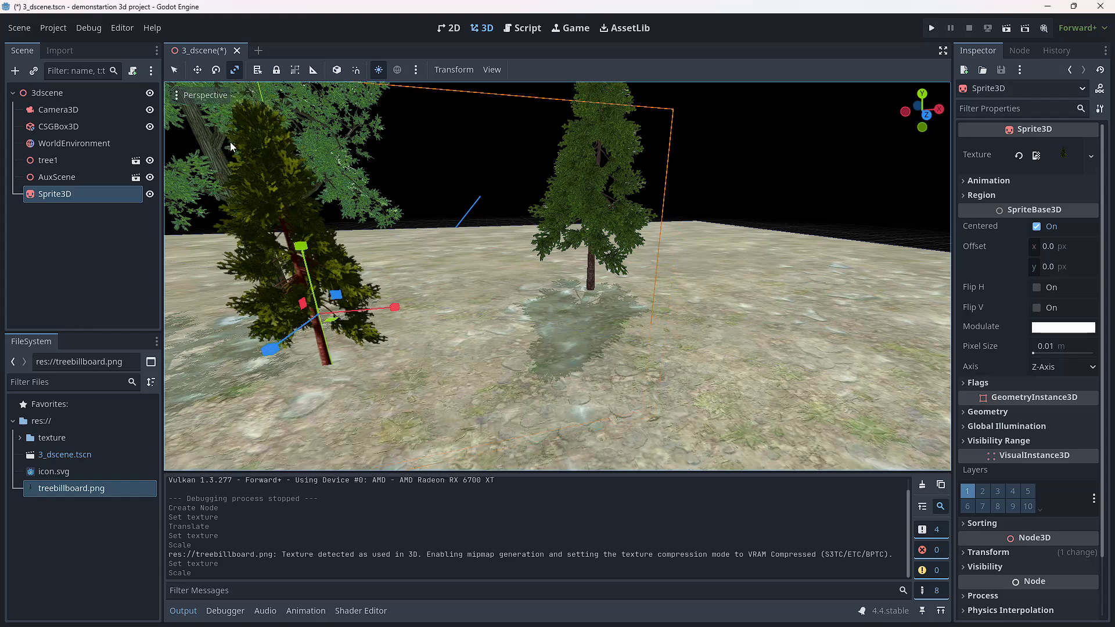
left_click(198, 71)
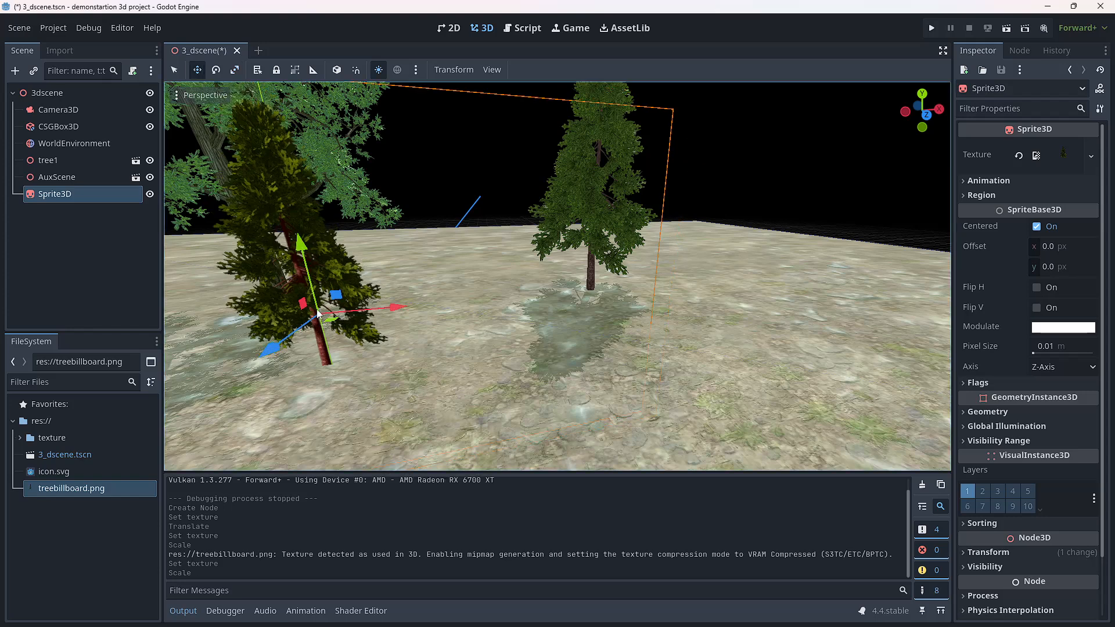
left_click_drag(388, 306, 747, 276)
left_click_drag(699, 192, 696, 194)
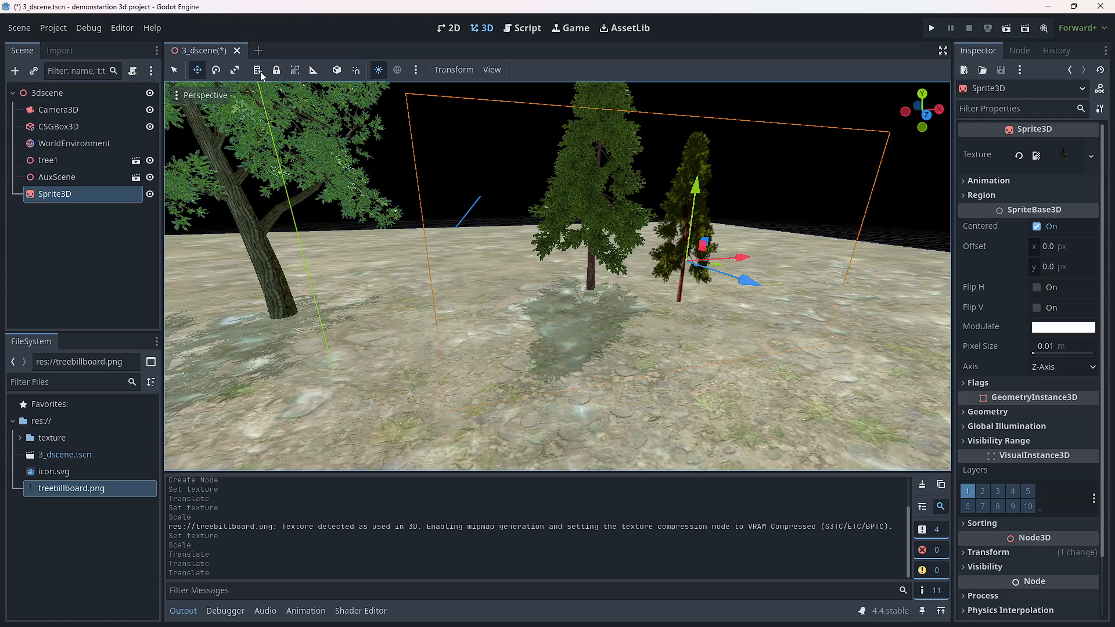
Step: Scale the billboard sprite up to about the pine model's size and reposition it so the two trees stand apart
left_click(233, 73)
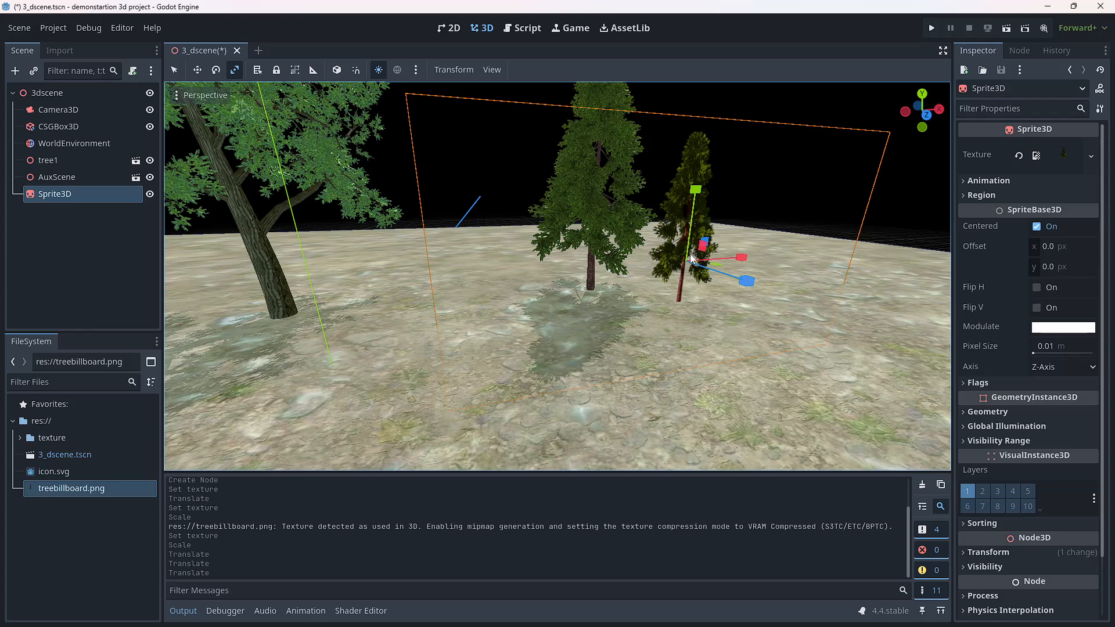
left_click_drag(686, 252, 687, 252)
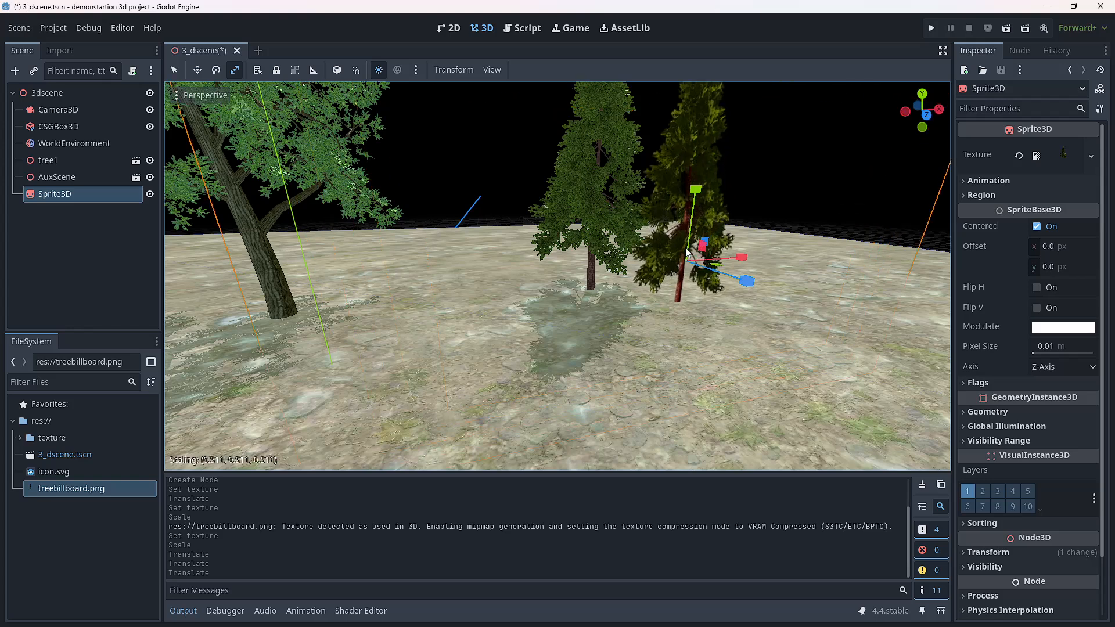
left_click_drag(687, 252, 685, 252)
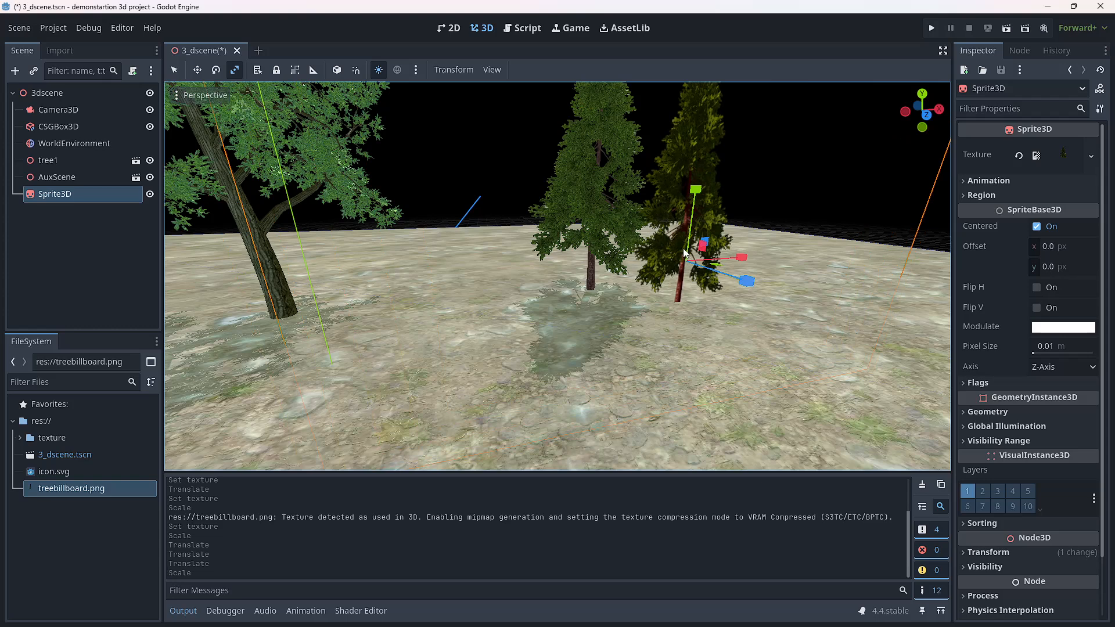
left_click(197, 70)
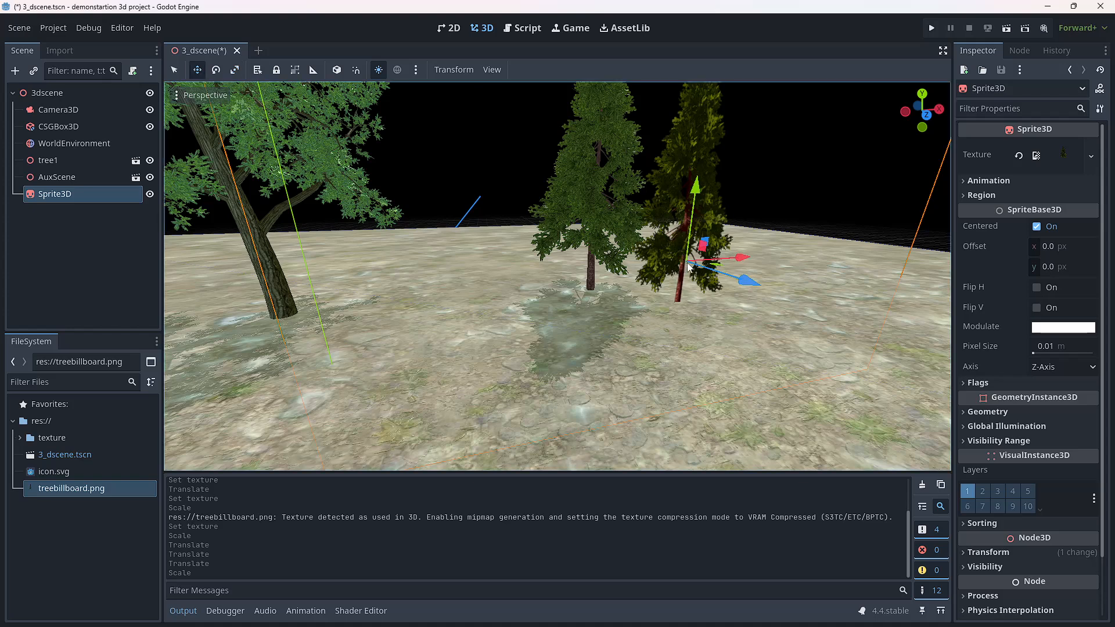
left_click_drag(686, 266, 737, 248)
right_click_drag(663, 326, 666, 271)
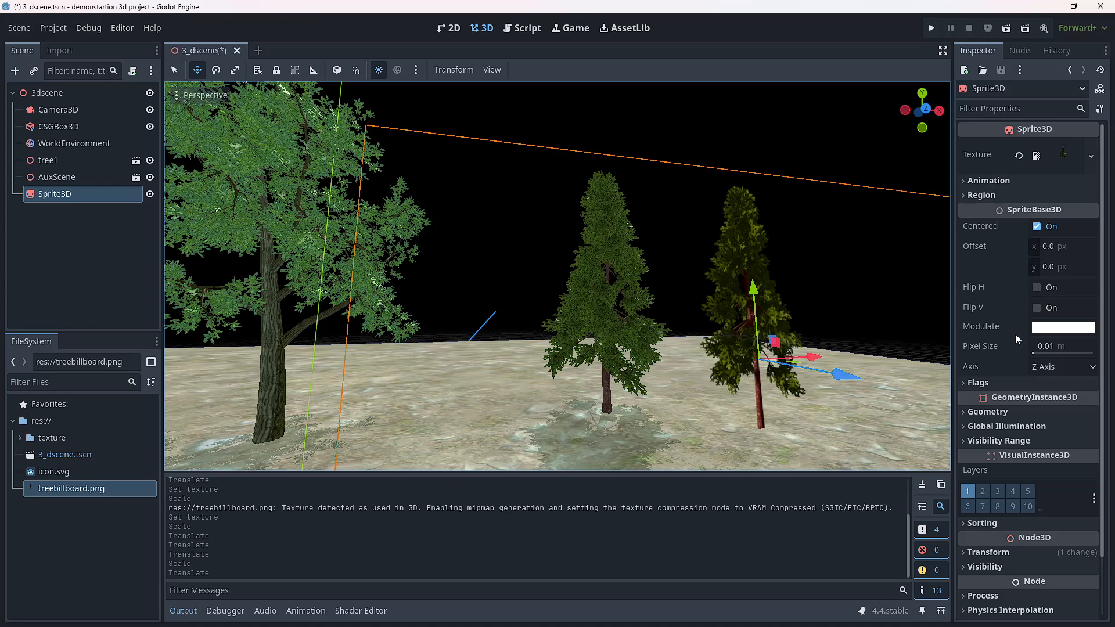
scroll(1015, 366, "down", 2)
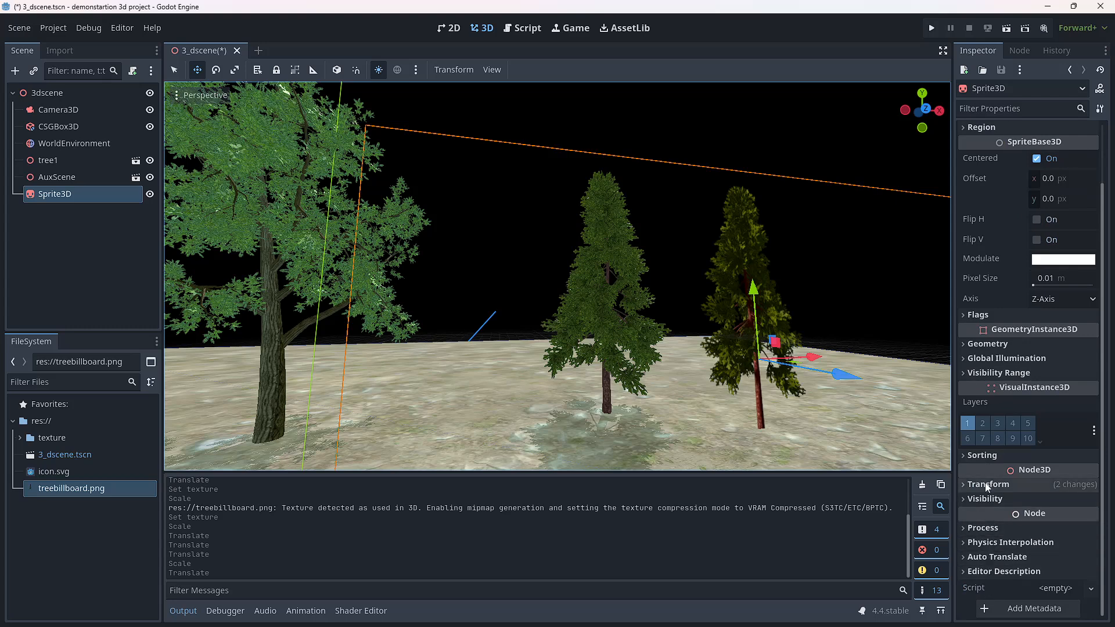
left_click(966, 346)
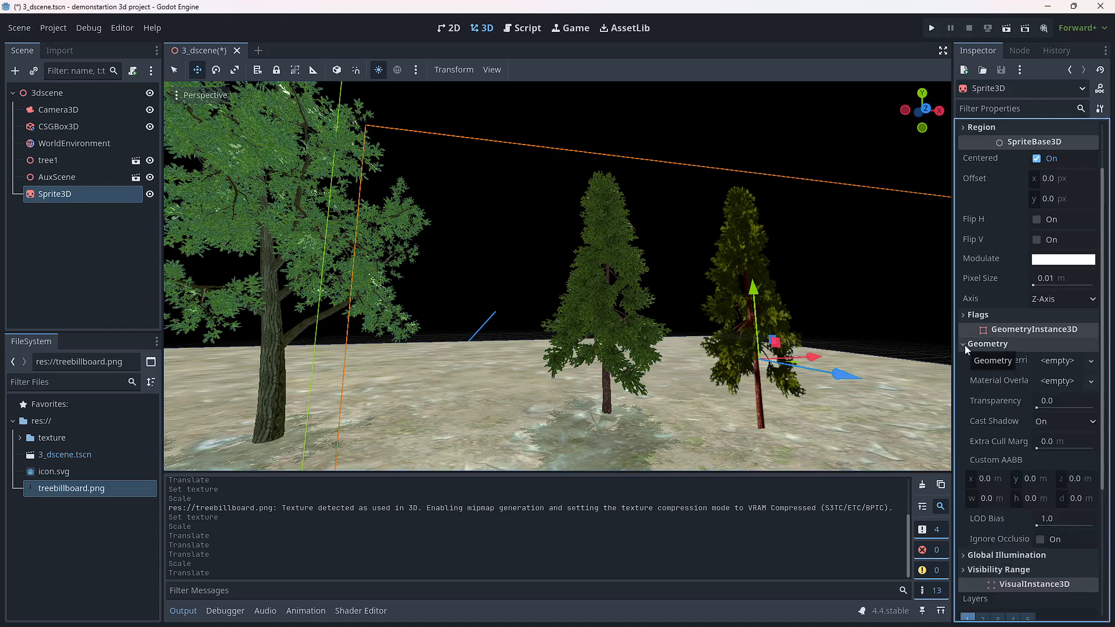
left_click(964, 345)
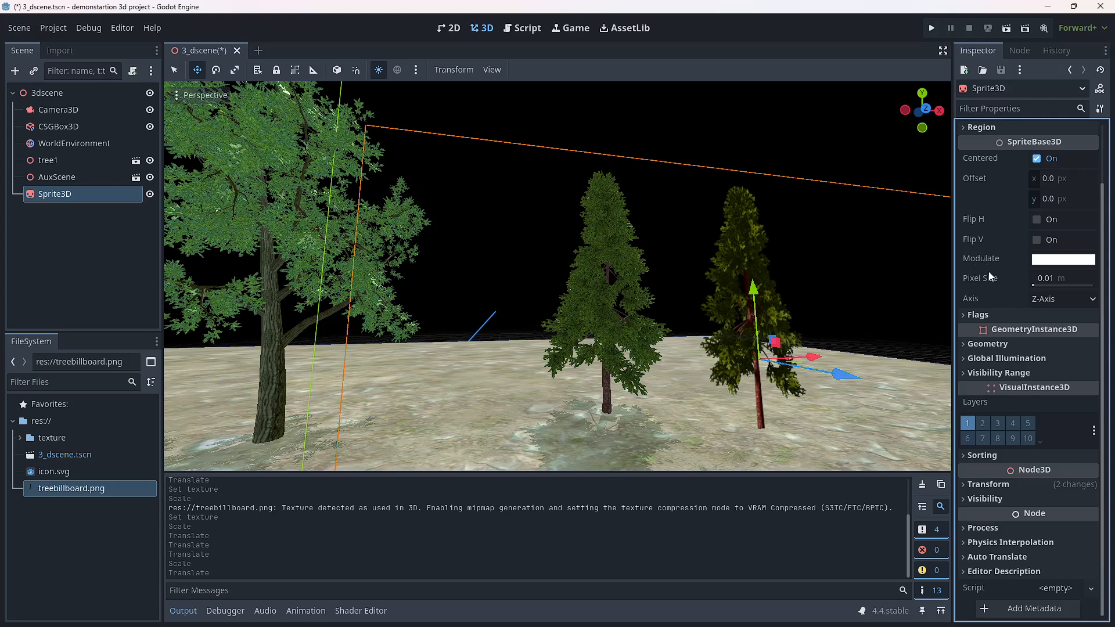
Step: Try light green Modulate tints on the billboard tree sprite, adjusting the red, blue and brightness values and ending at ddffdd
left_click(1051, 260)
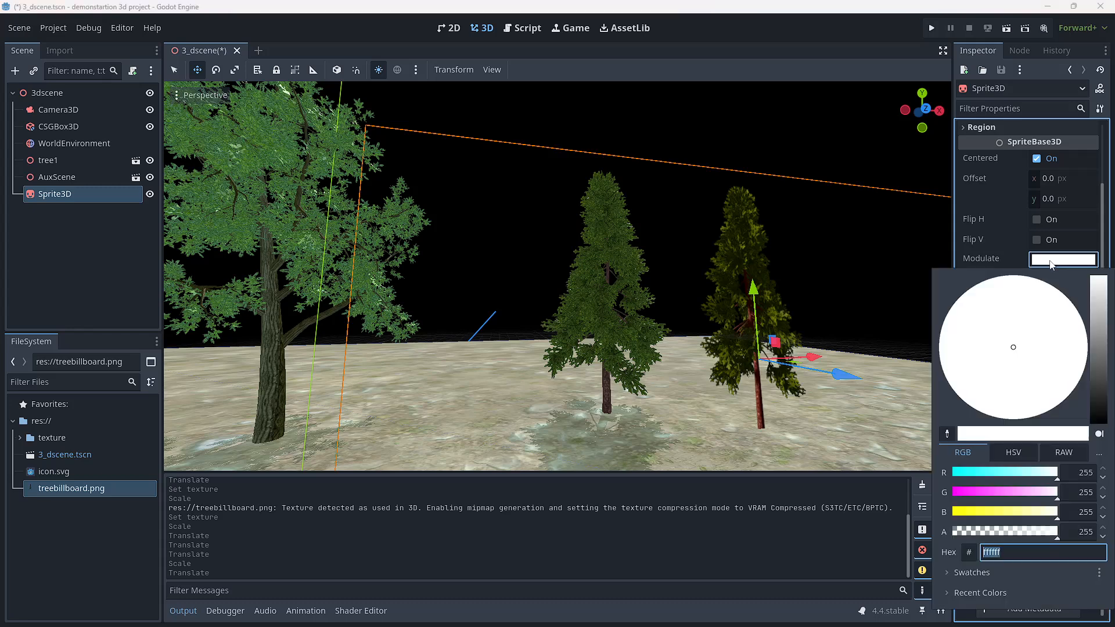
left_click(1029, 516)
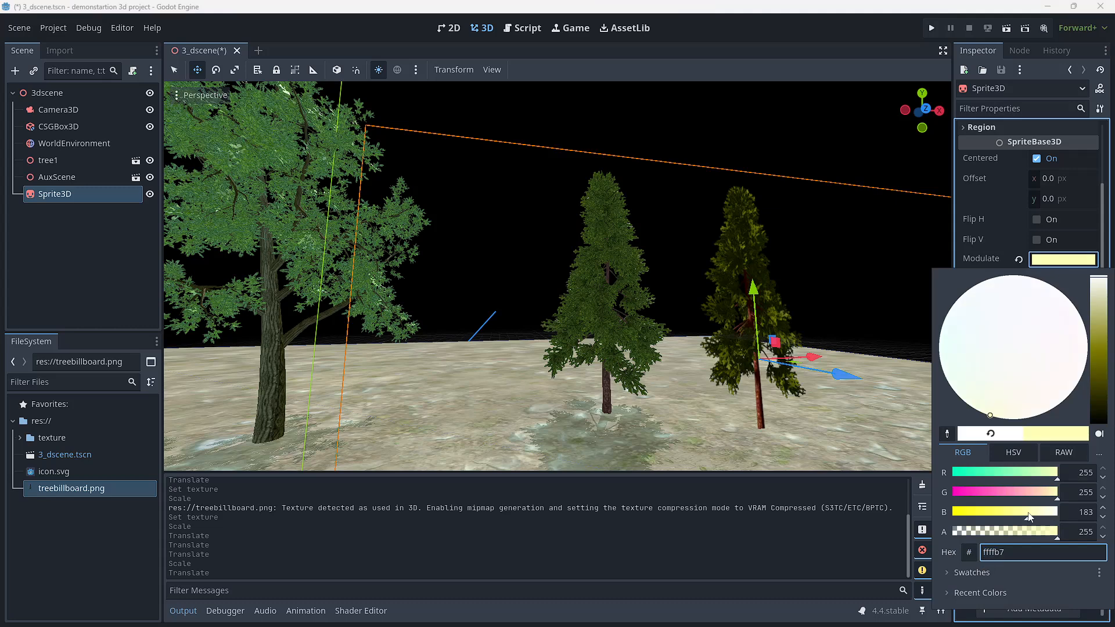
left_click(1011, 475)
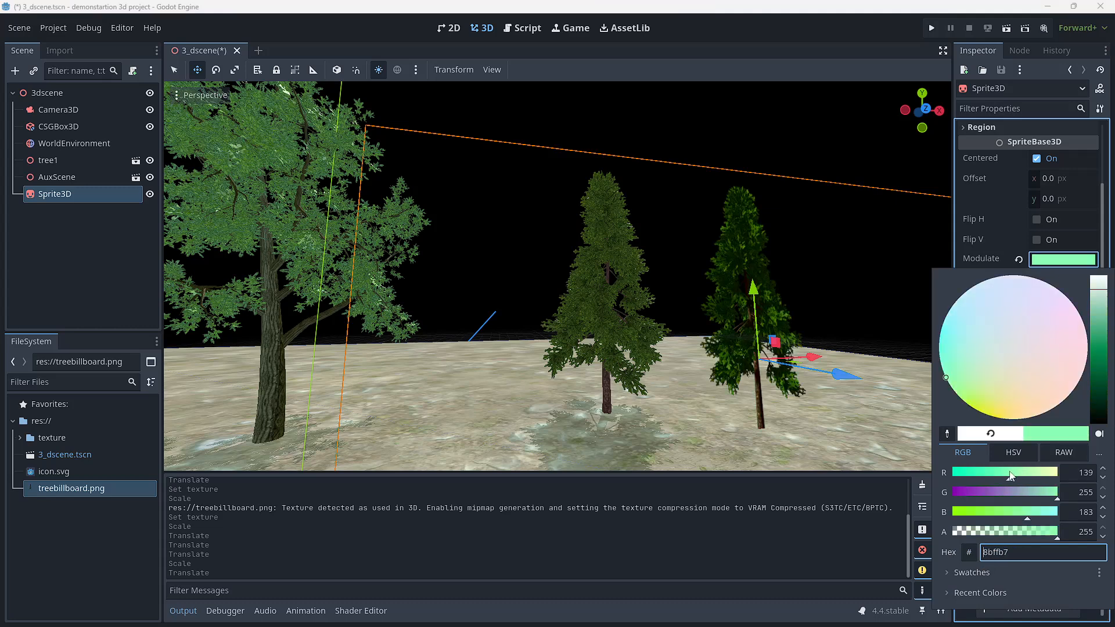
left_click(1009, 516)
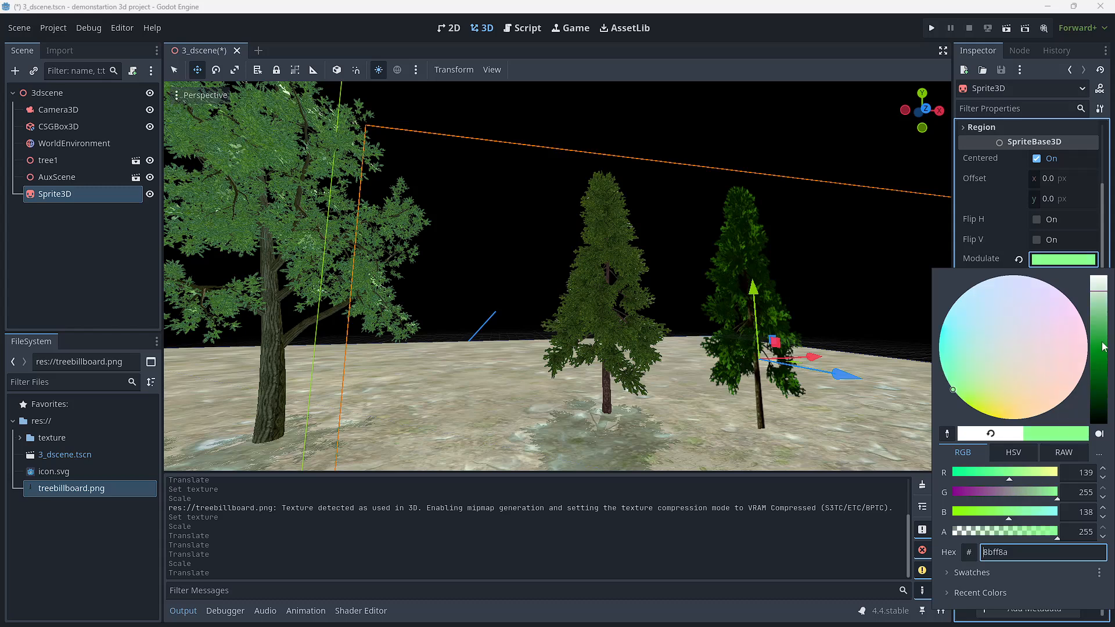
mouse_move(1105, 297)
left_mouse_down()
mouse_move(1104, 349)
mouse_move(1105, 286)
left_mouse_up()
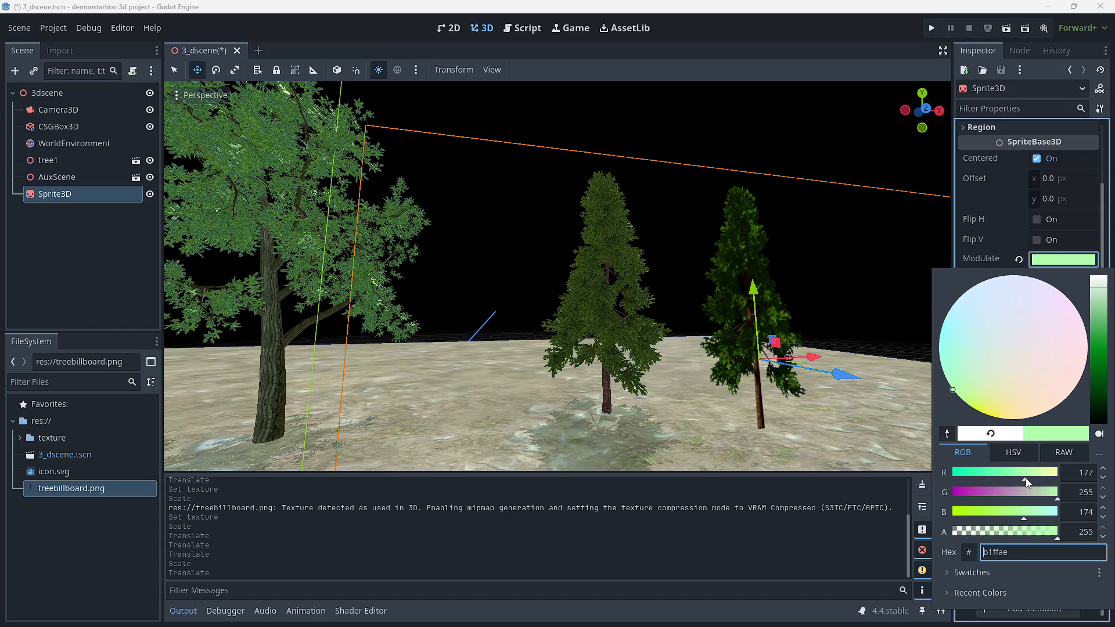
mouse_move(1026, 480)
left_mouse_down()
mouse_move(948, 476)
mouse_move(988, 479)
left_mouse_up()
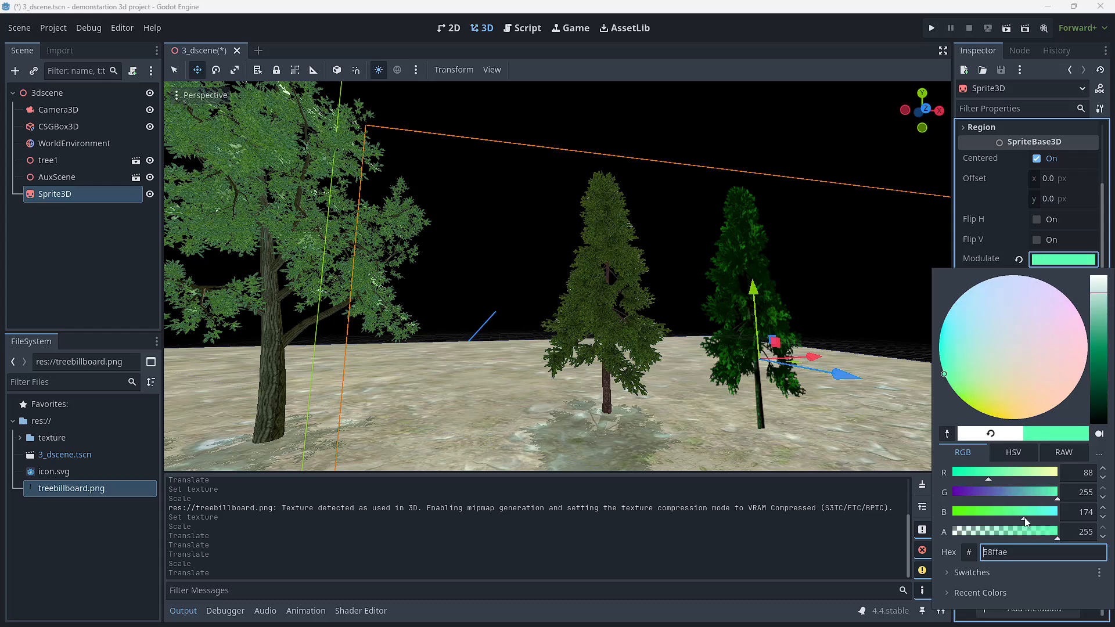
mouse_move(1024, 519)
left_mouse_down()
mouse_move(958, 514)
mouse_move(1018, 515)
mouse_move(998, 515)
left_mouse_up()
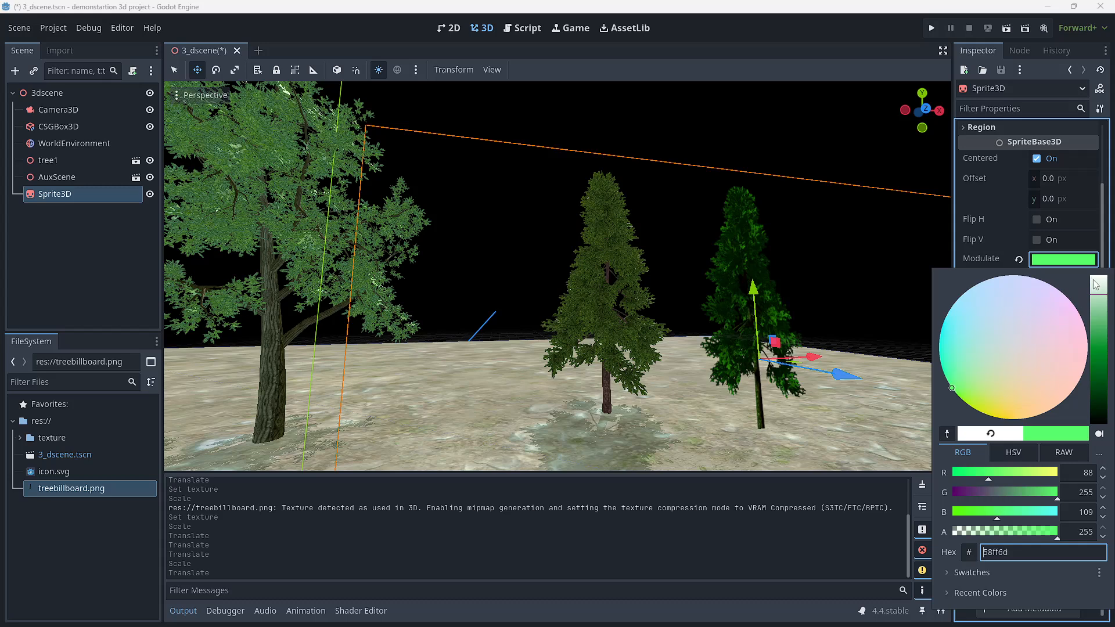
mouse_move(1095, 285)
left_mouse_down()
mouse_move(1098, 300)
mouse_move(1099, 286)
left_mouse_up()
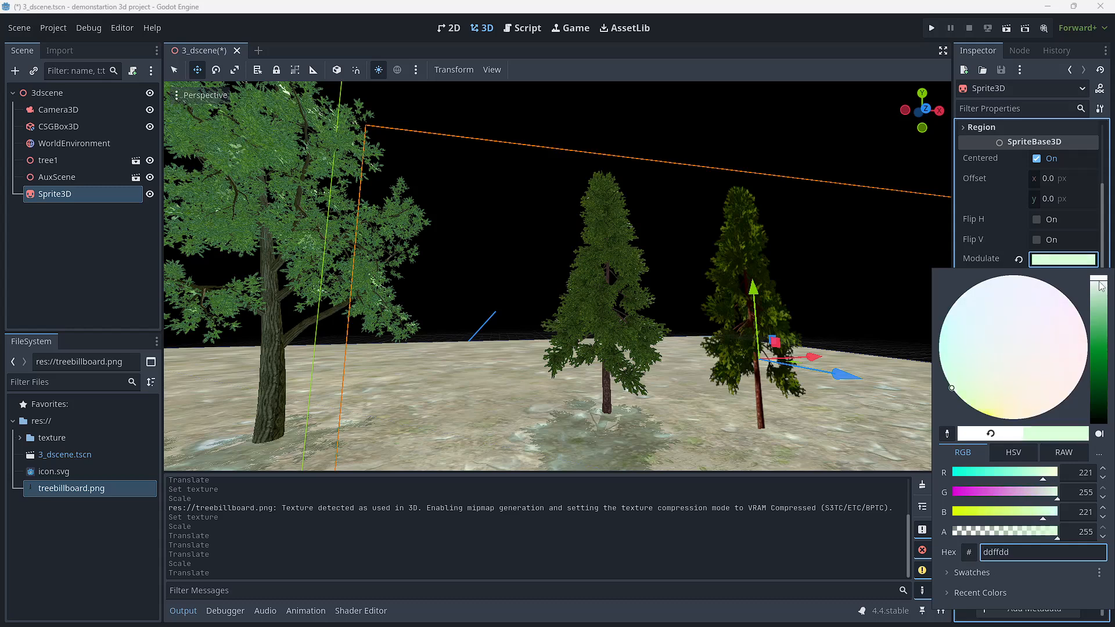
Step: Sample the pine model's foliage colour for the billboard sprite's Modulate and brighten it to bff395
left_click(947, 433)
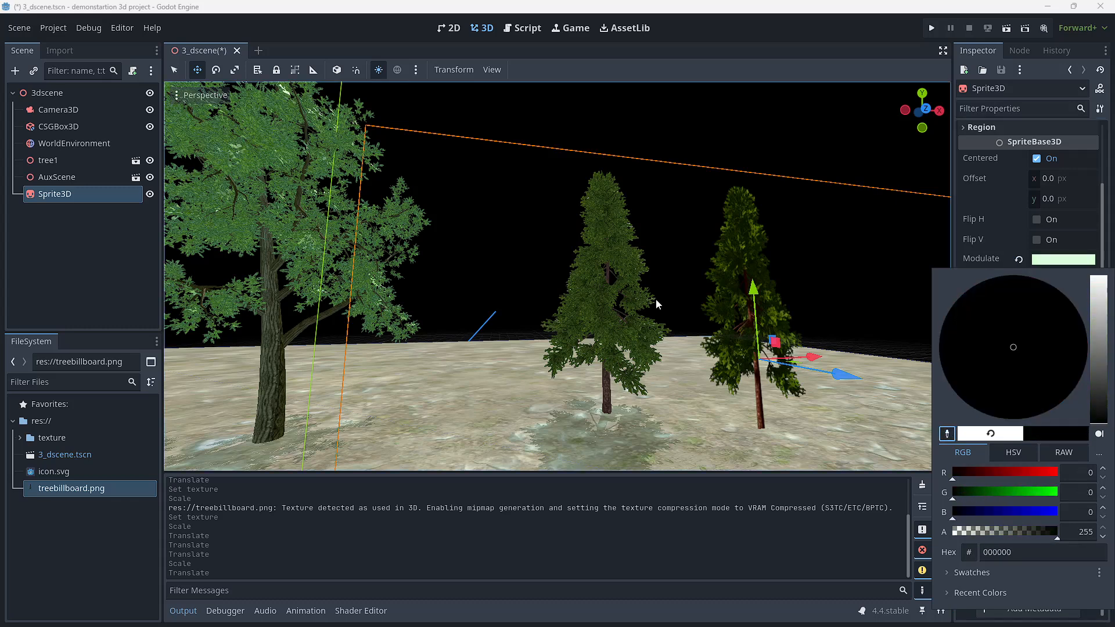
left_click(608, 296)
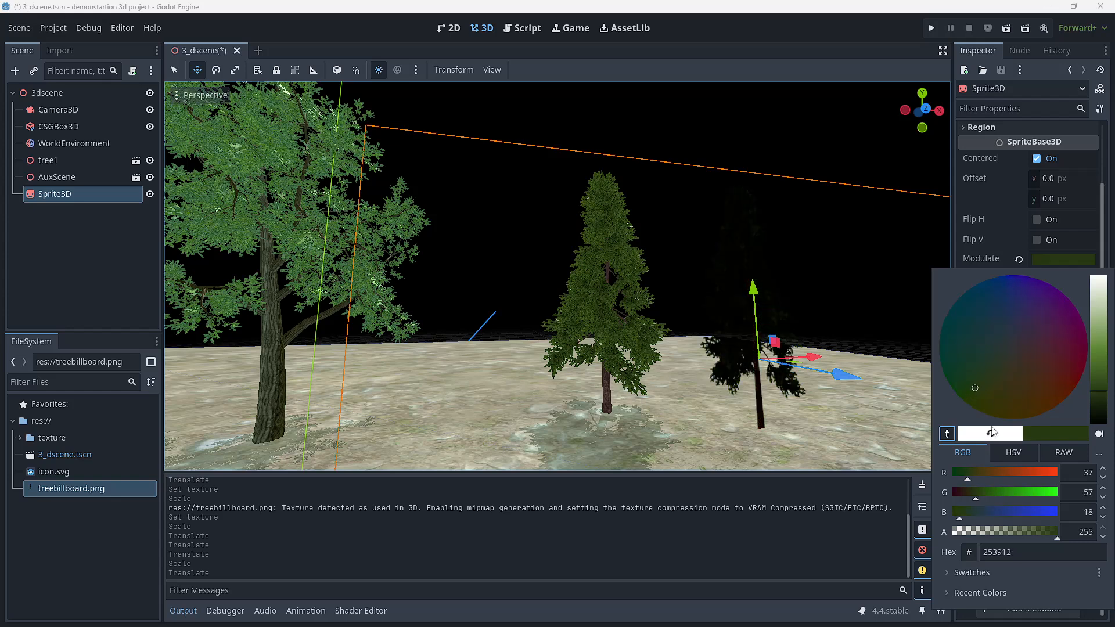
mouse_move(1101, 395)
left_mouse_down()
mouse_move(1101, 247)
mouse_move(1098, 316)
mouse_move(1096, 301)
left_mouse_up()
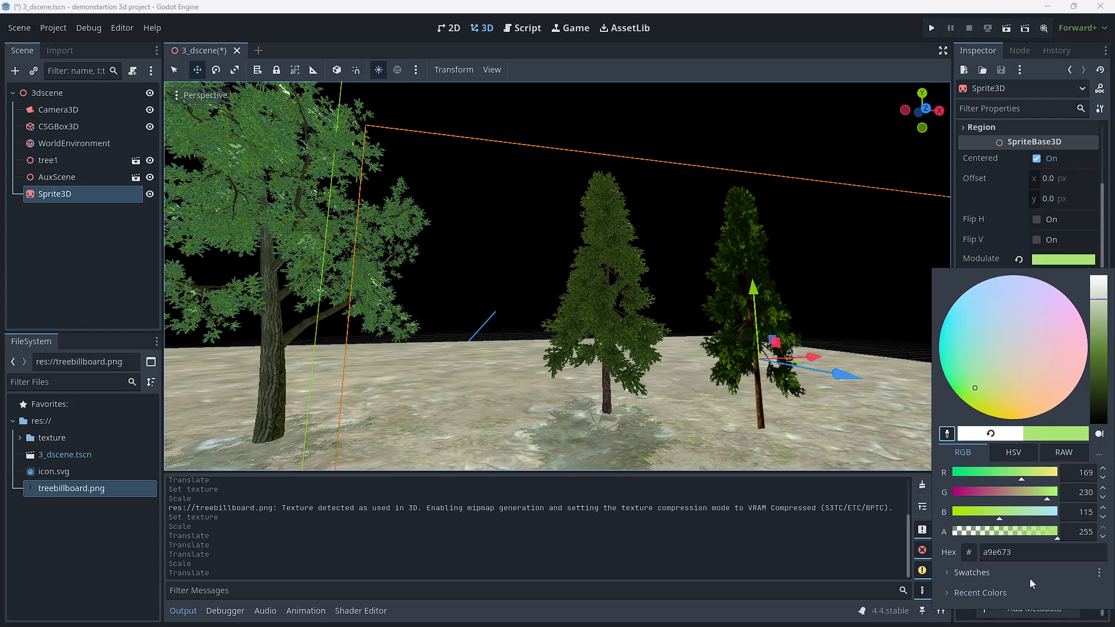
mouse_move(1098, 304)
left_mouse_down()
mouse_move(1100, 275)
mouse_move(1102, 300)
left_mouse_up()
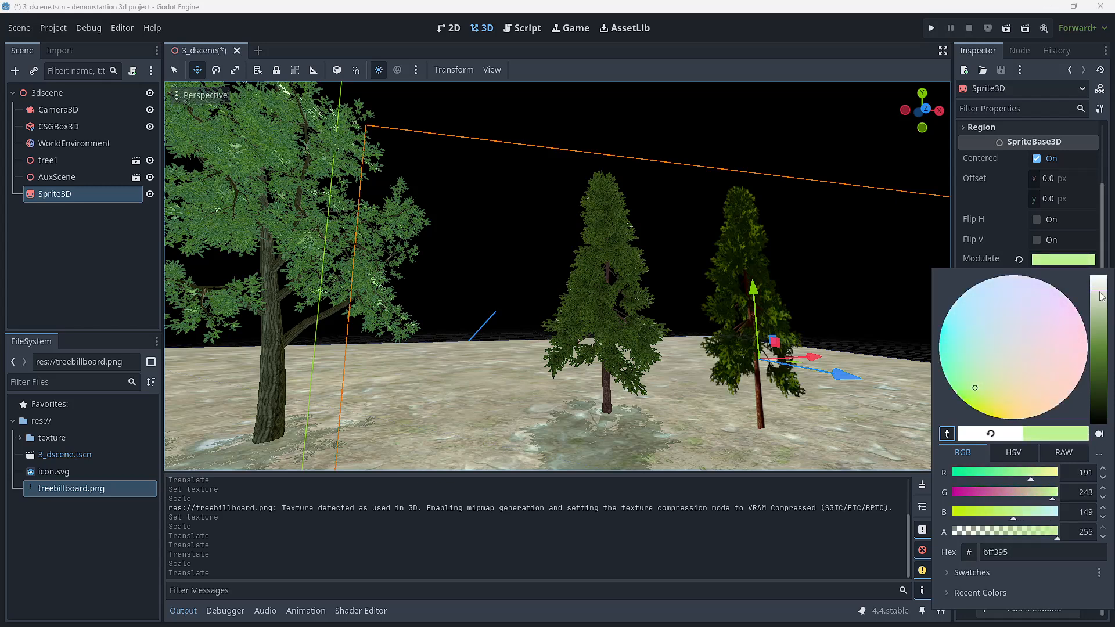
left_click(695, 452)
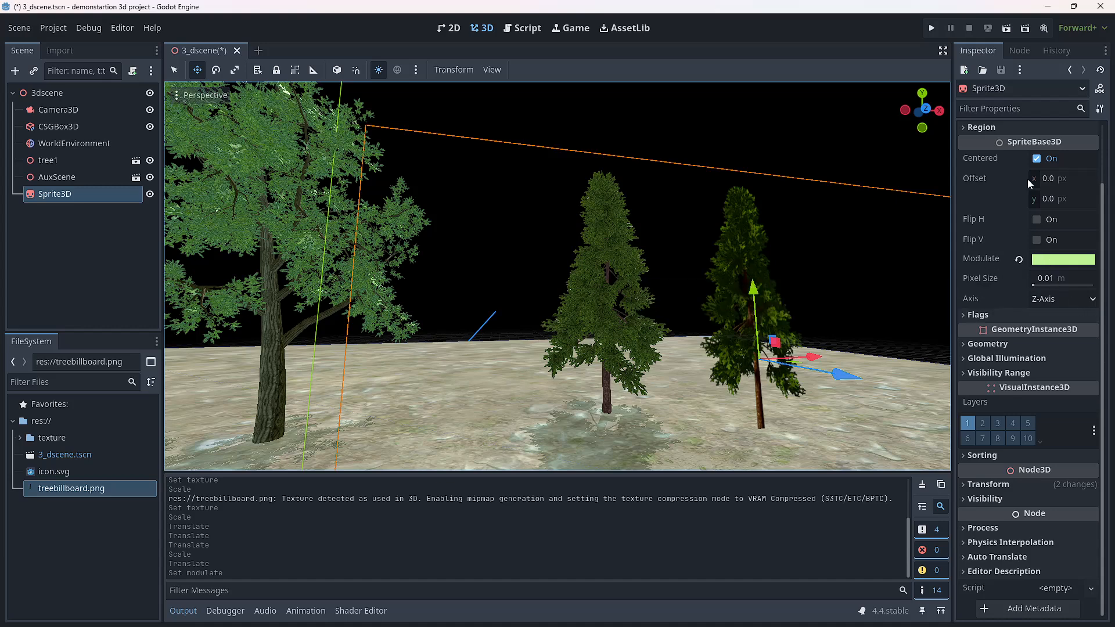
Step: Look through the Sprite3D's Animation, Region and Geometry properties
scroll(1027, 179, "up", 2)
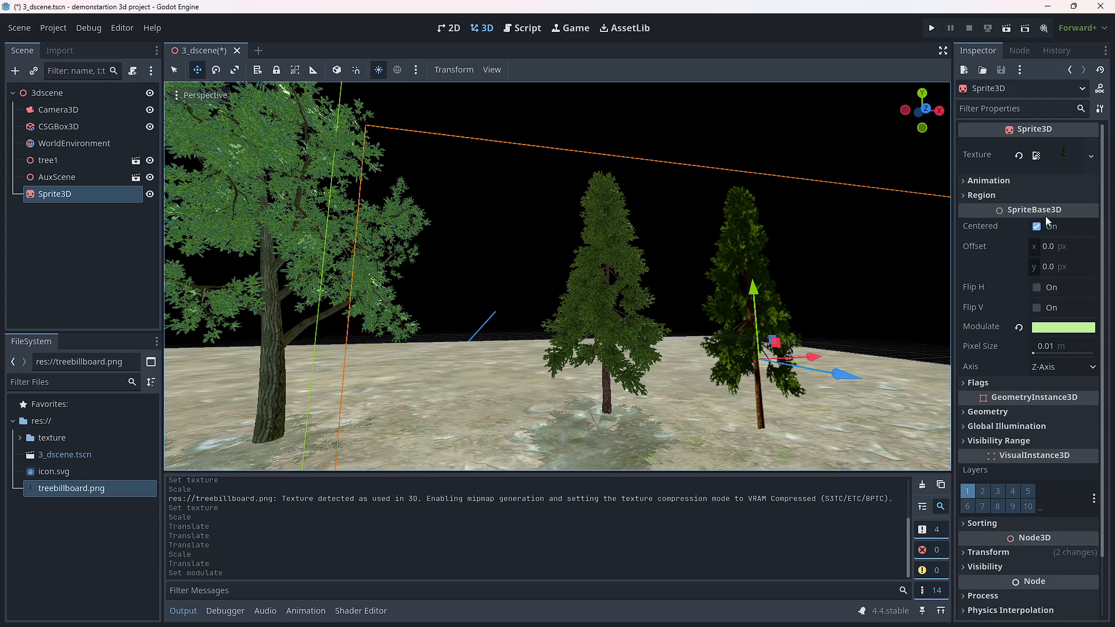
left_click(966, 181)
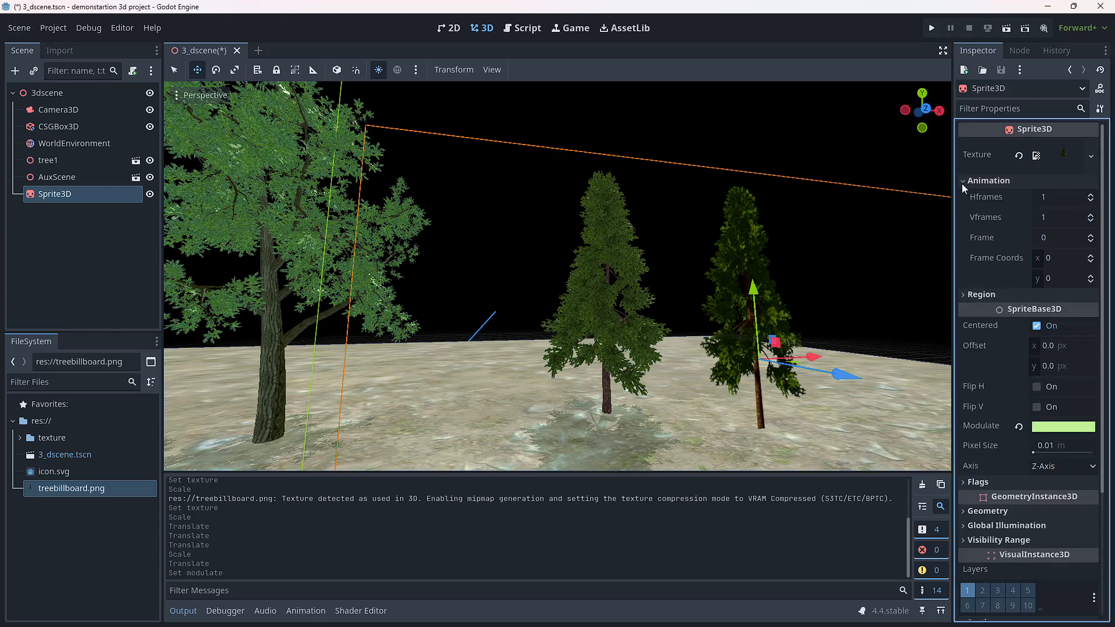
left_click(963, 181)
left_click(965, 196)
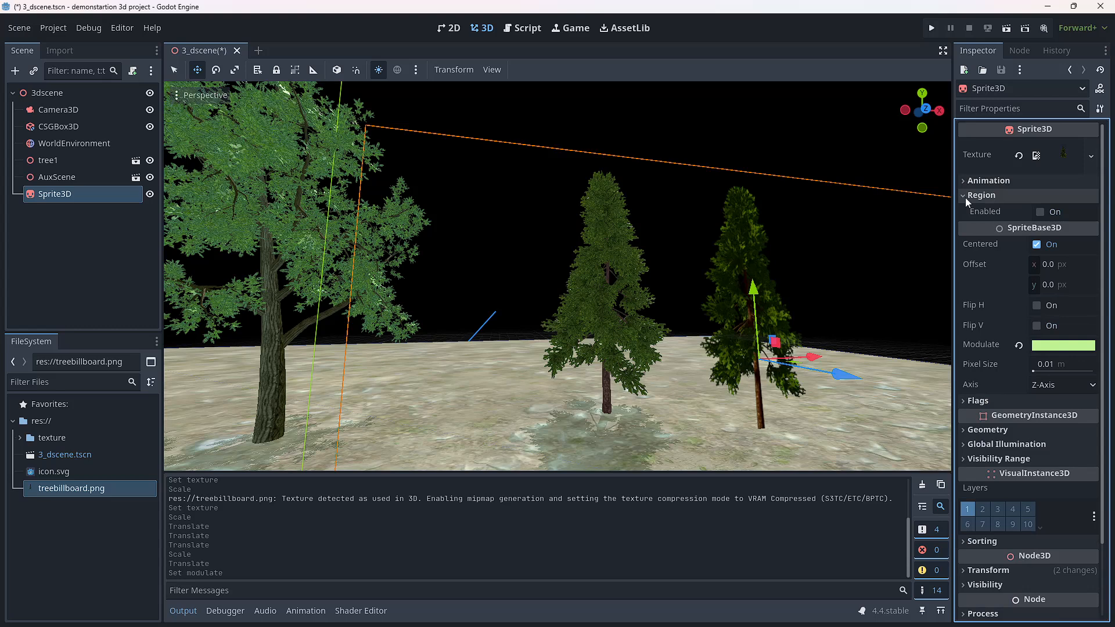
left_click(965, 197)
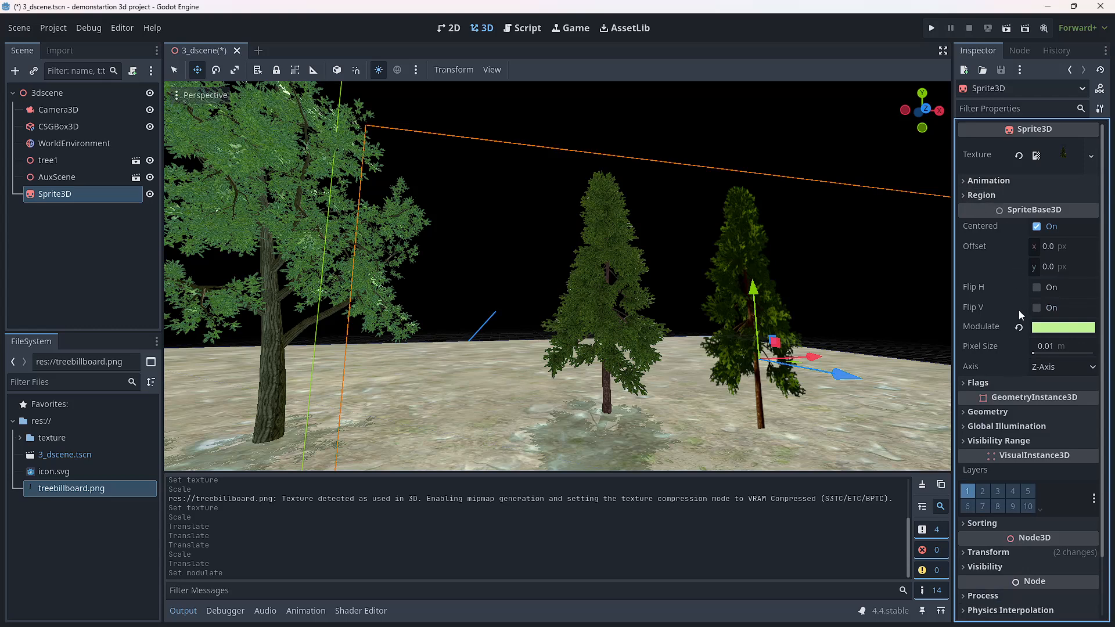
scroll(1035, 368, "down", 3)
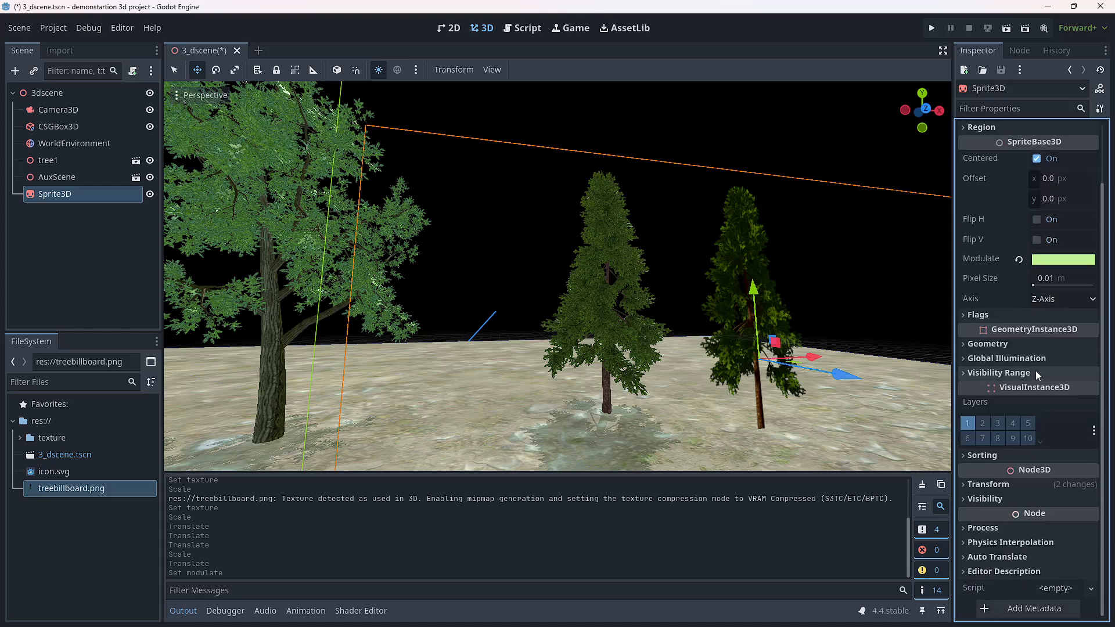
left_click(966, 347)
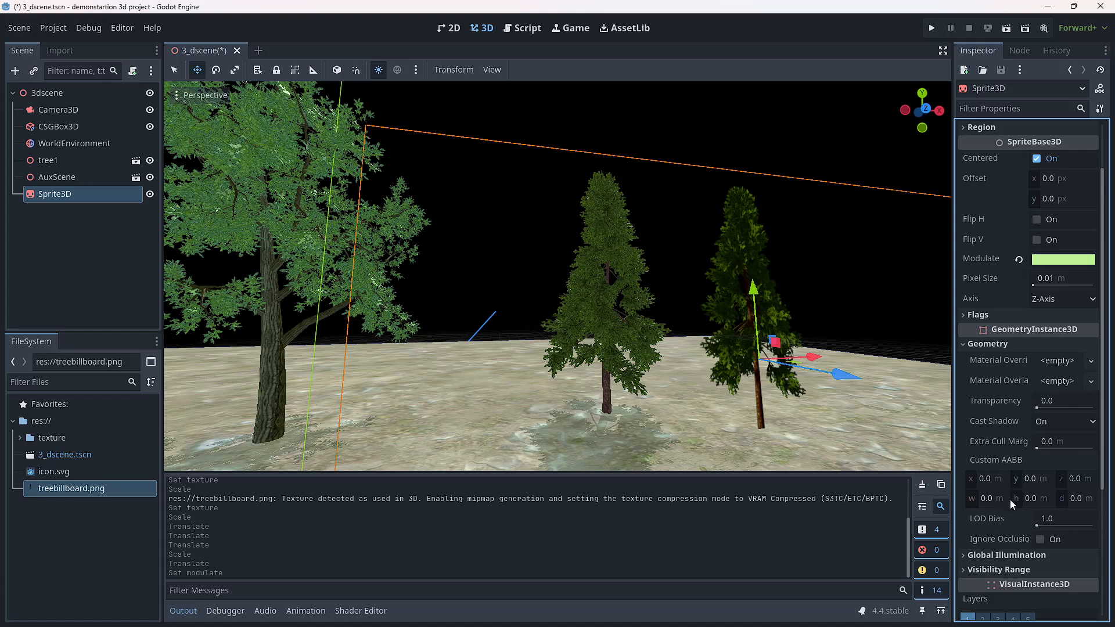
scroll(1010, 503, "down", 3)
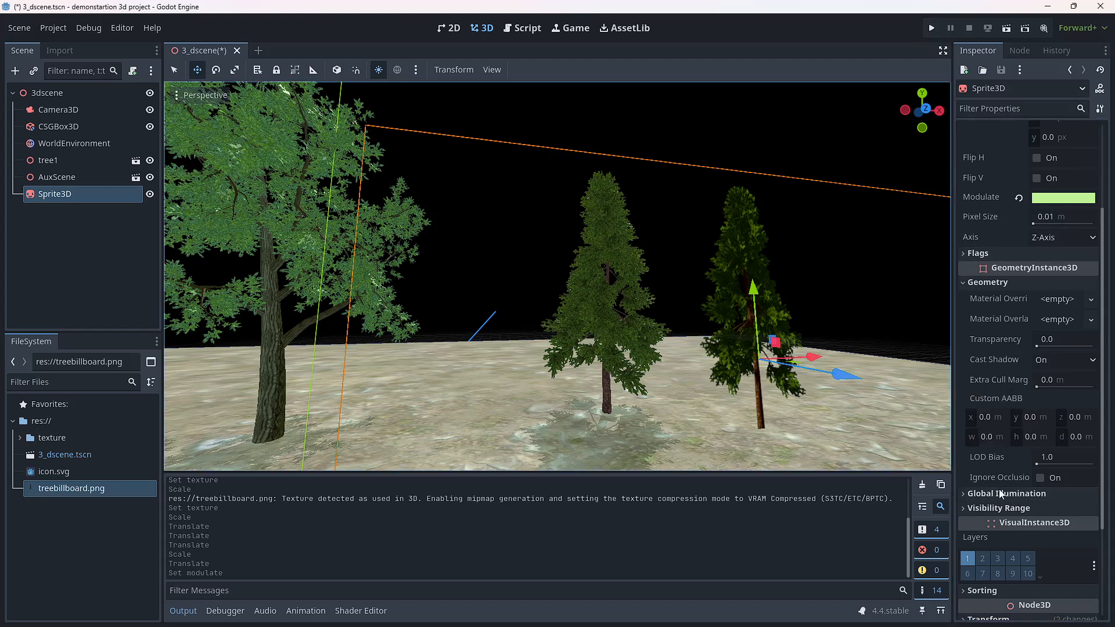
left_click(963, 282)
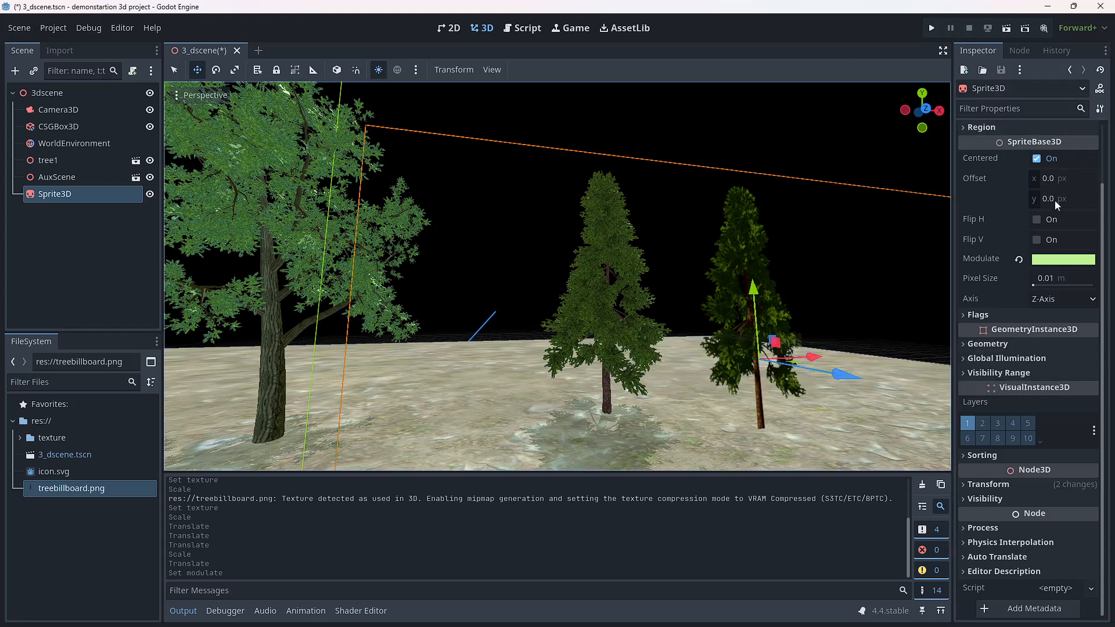
Step: Run the project to compare the tinted billboard tree with the pine model, and close the game window
left_click(926, 30)
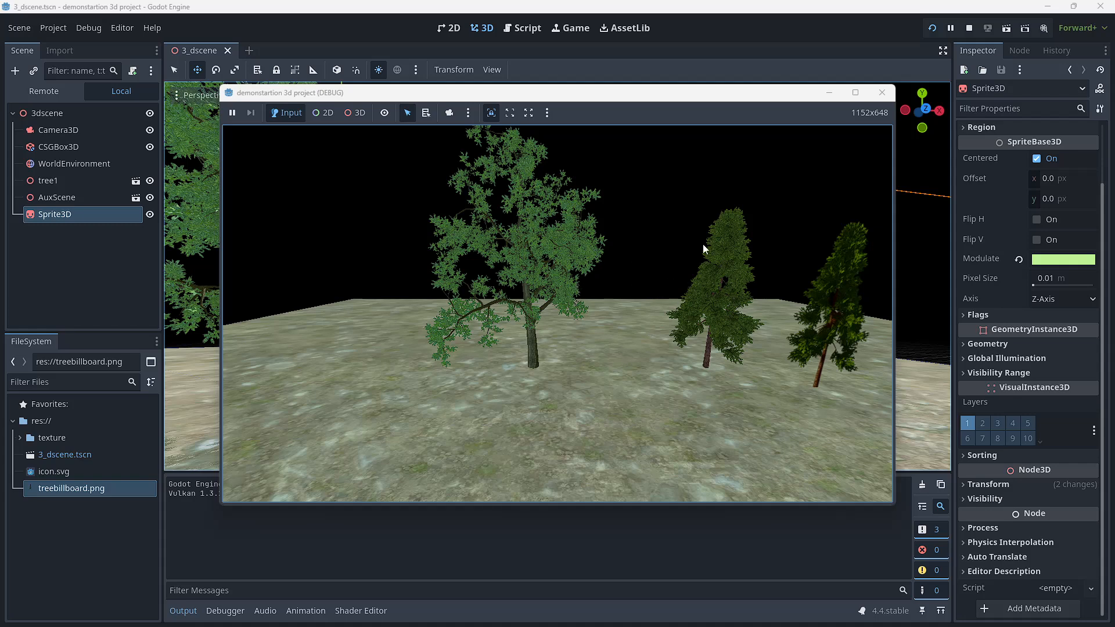
left_click(875, 94)
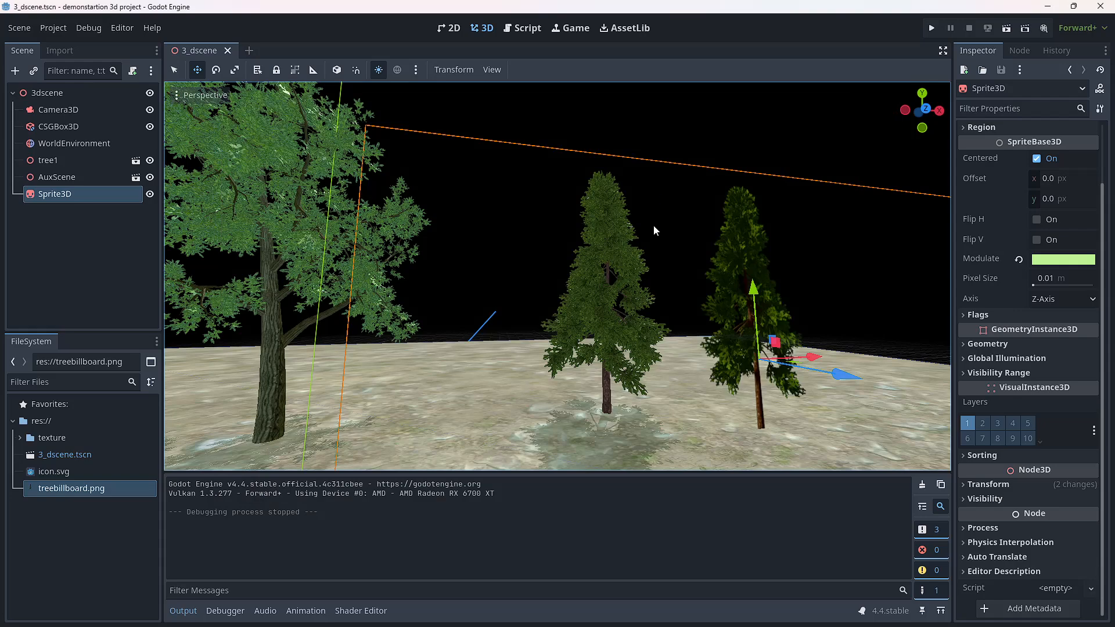
Step: Add a SpotLight3D node as a child of the 3dscene root
scroll(322, 241, "down", 4)
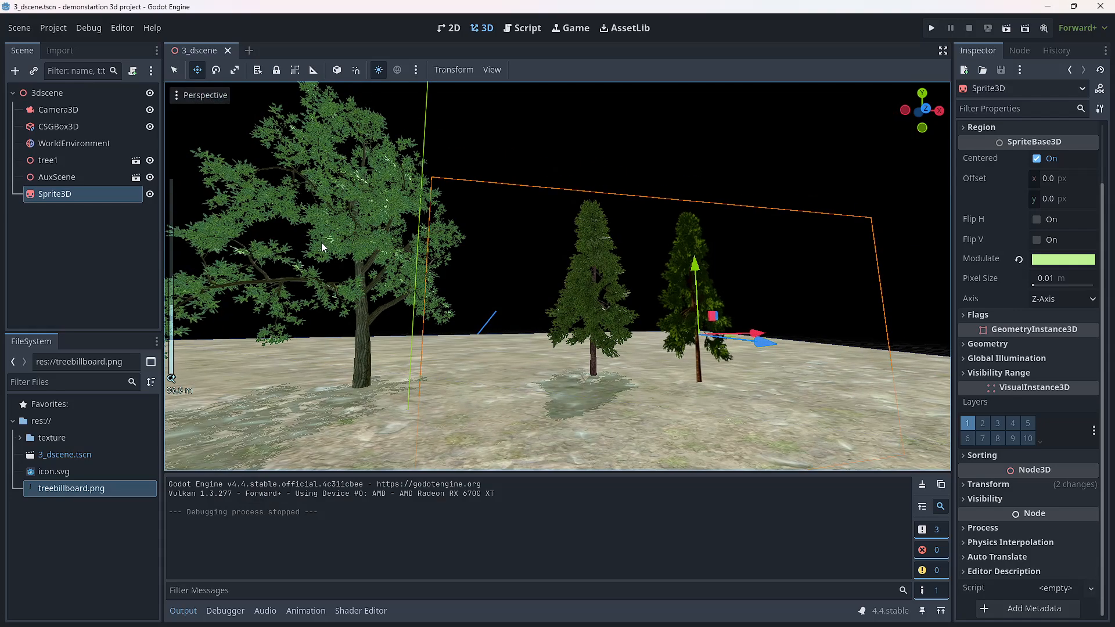
right_click(34, 99)
left_click(56, 103)
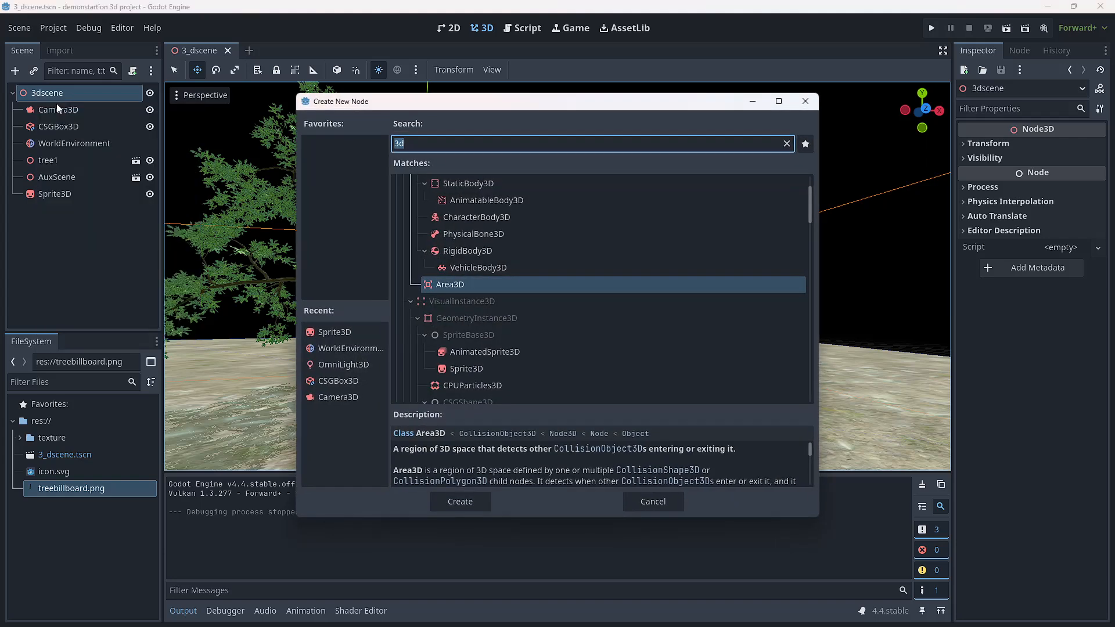
type("light")
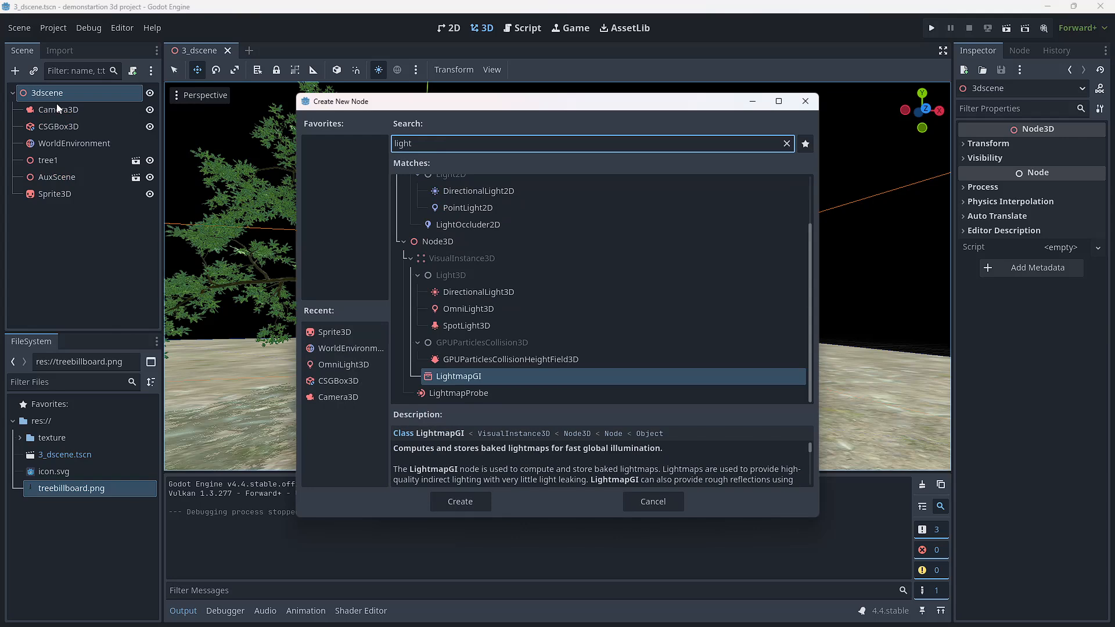
left_click(451, 325)
left_click(459, 500)
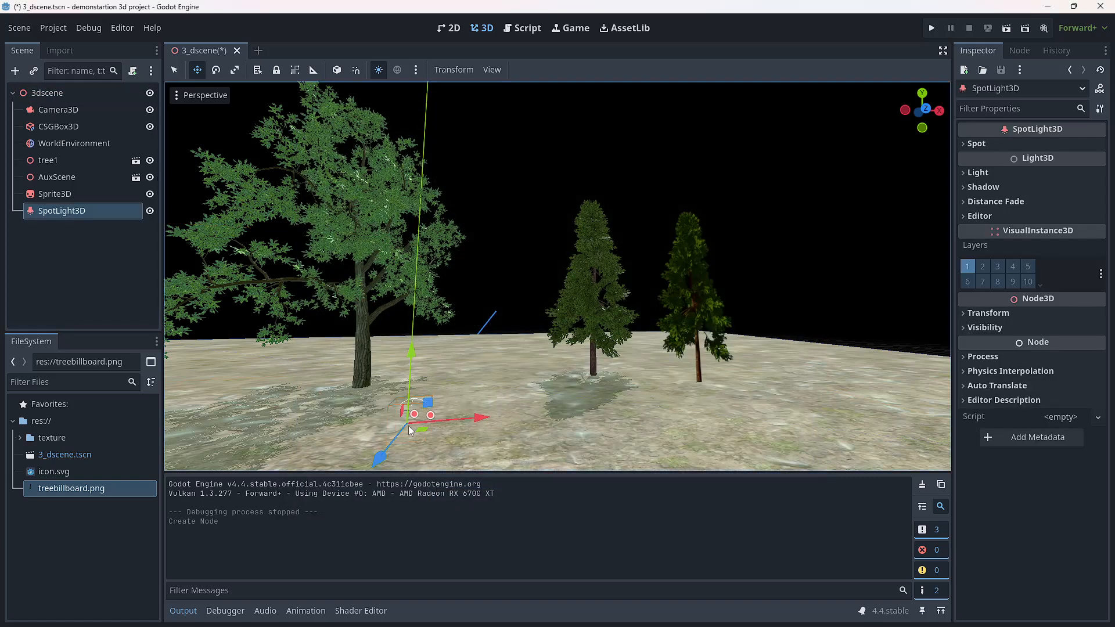
Step: Raise the spotlight above the ground, move it across to the billboard tree, and rotate it to aim at that tree
left_click_drag(410, 350, 431, 291)
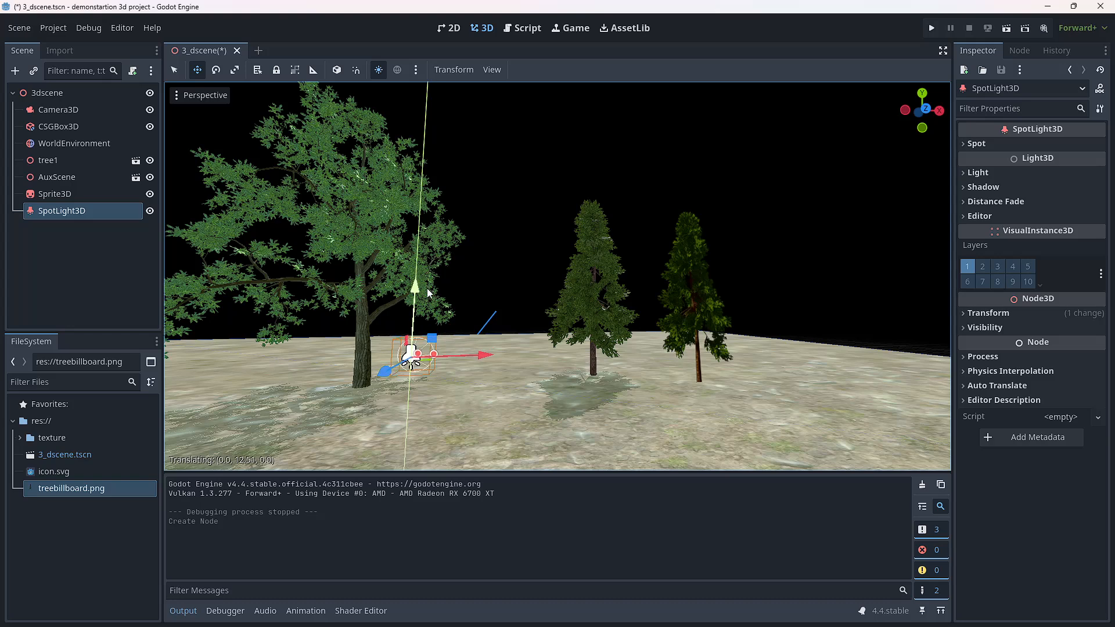
left_click_drag(477, 357, 723, 377)
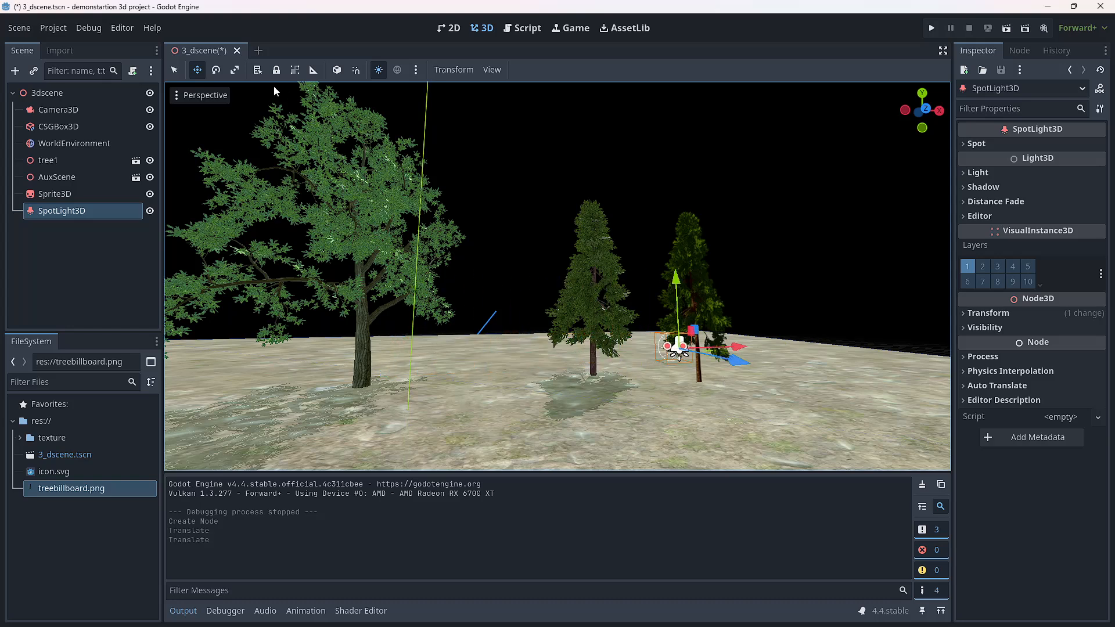
left_click(216, 70)
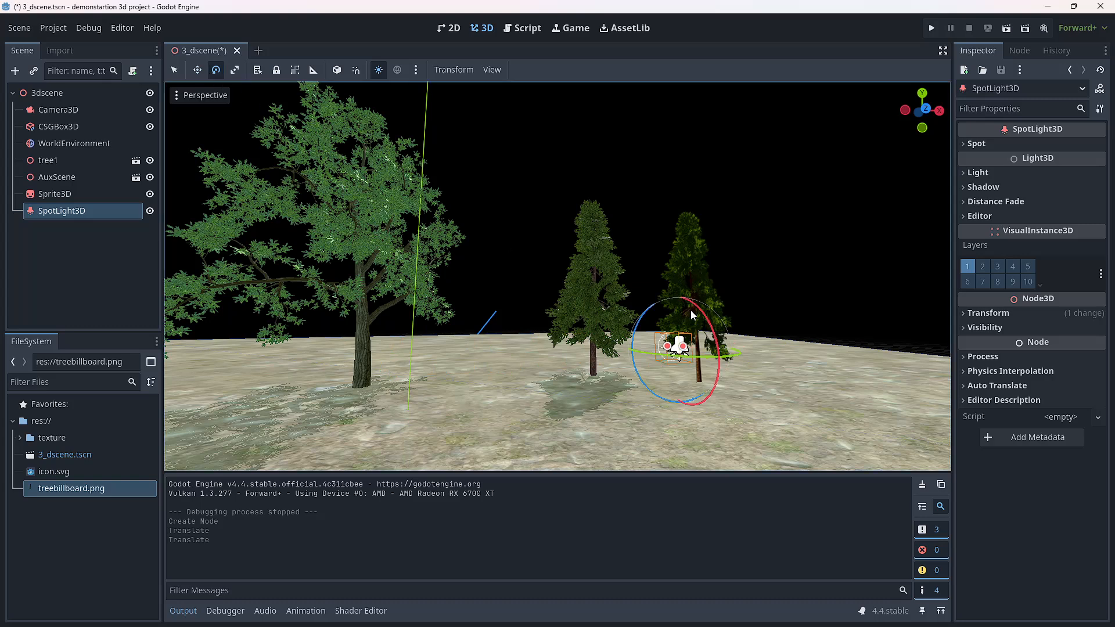
left_click_drag(708, 319, 712, 363)
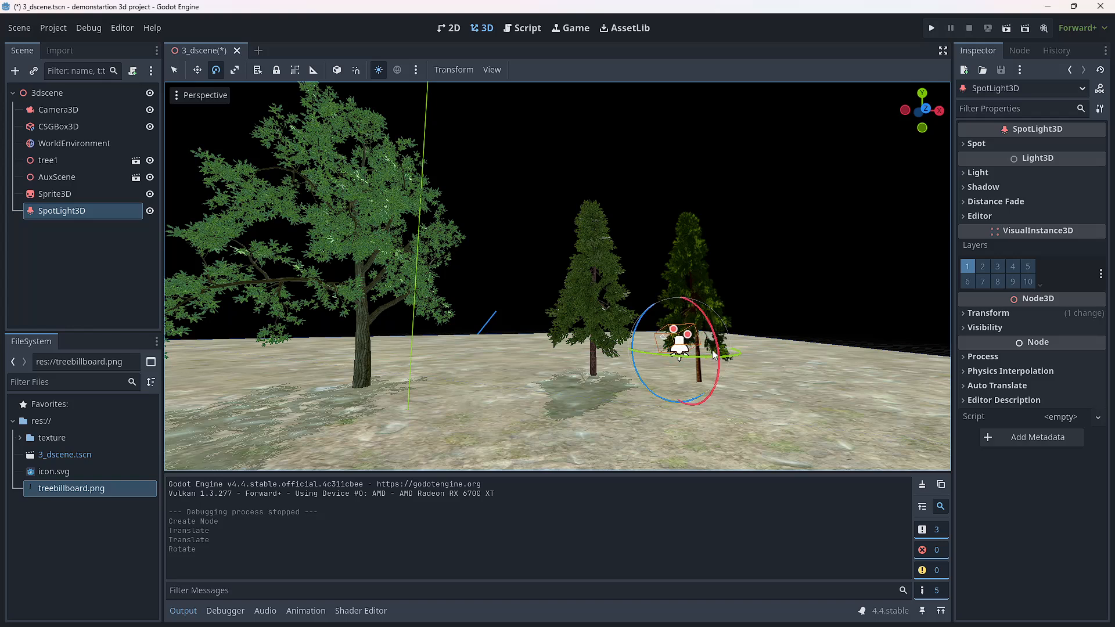
mouse_move(715, 355)
left_mouse_down()
mouse_move(716, 345)
mouse_move(716, 361)
mouse_move(696, 355)
left_mouse_up()
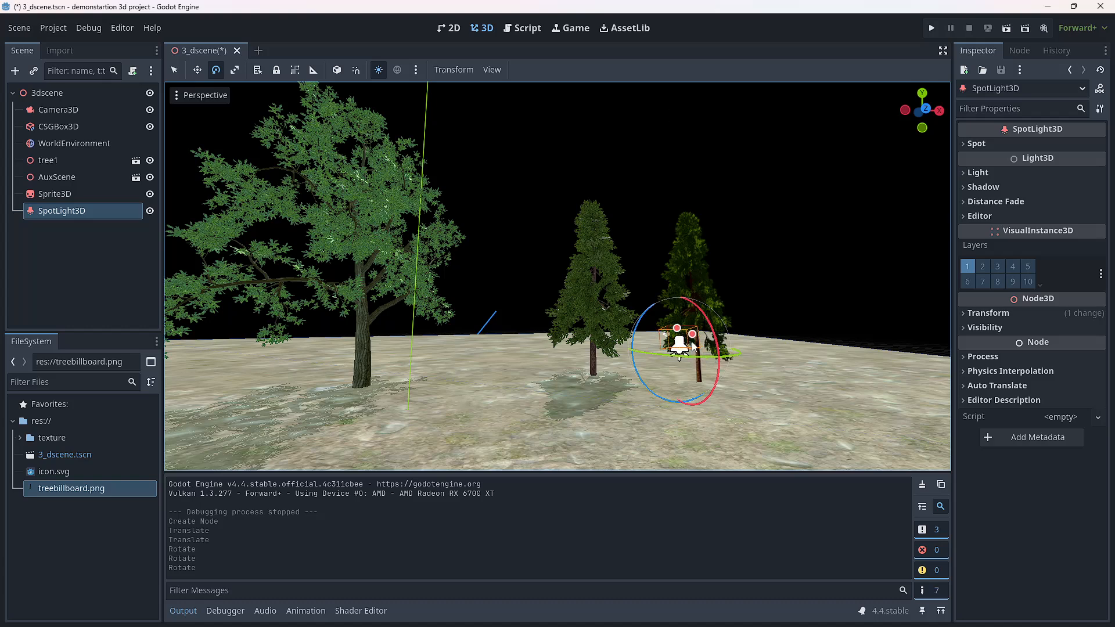
Step: Check the Camera3D's view, run the project to examine the spotlight's effect on the trees, and close the game window
left_click(66, 110)
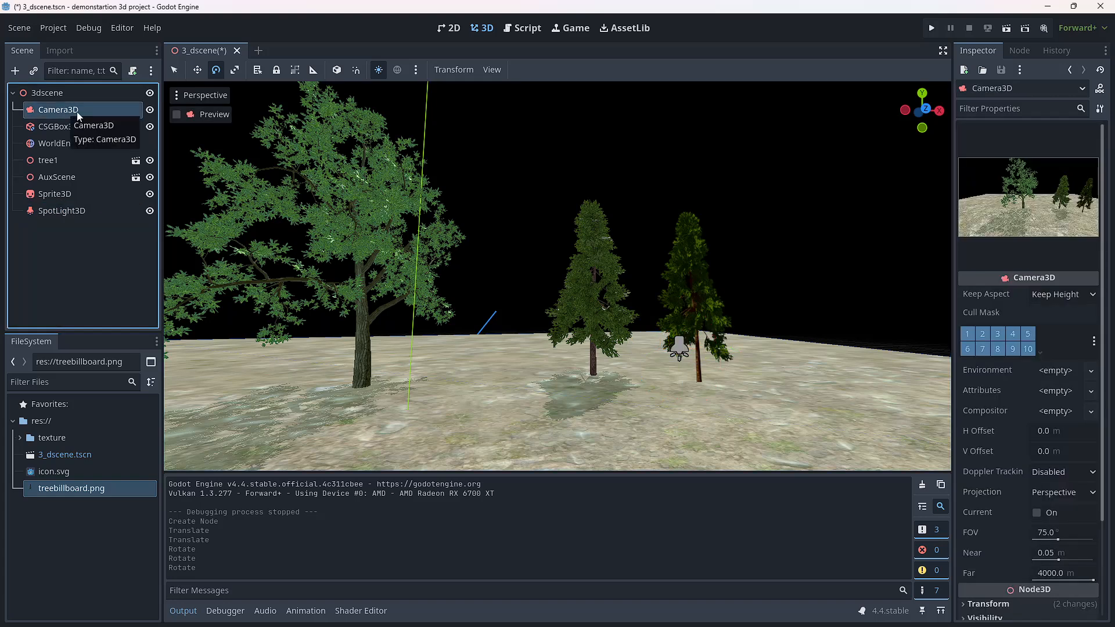
left_click(931, 29)
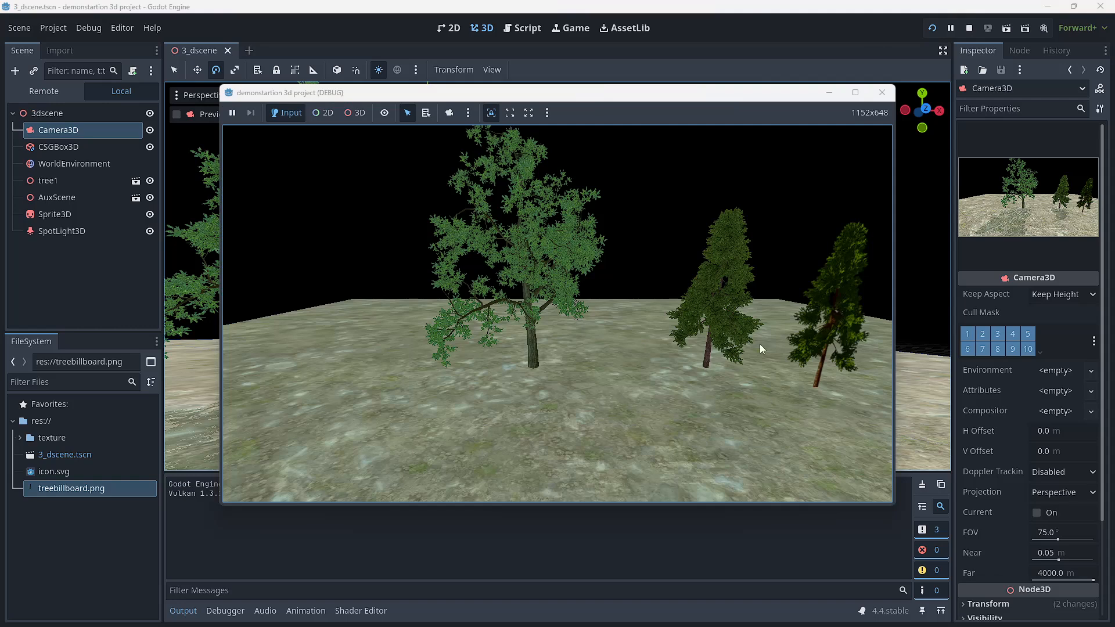
left_click(882, 93)
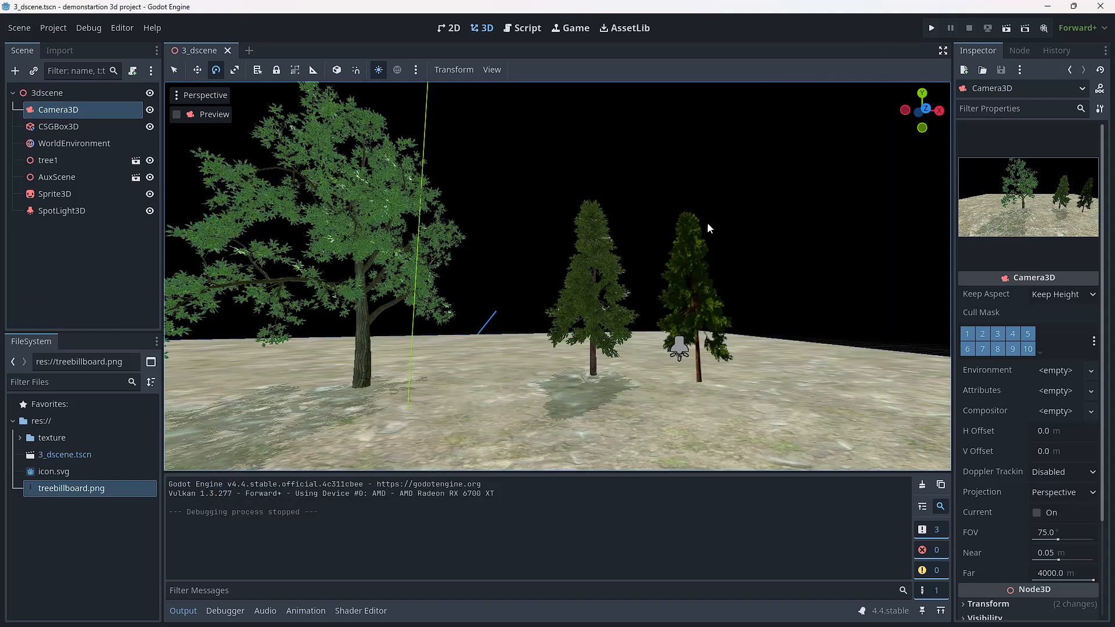
left_click(681, 346)
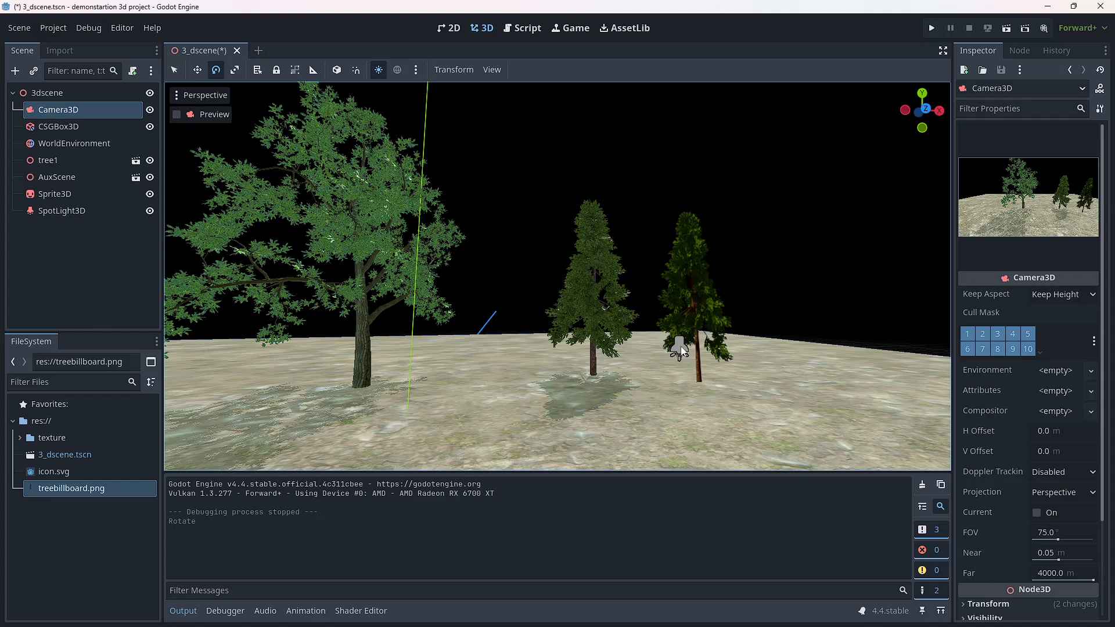
Step: Set the SpotLight3D's light energy to 10.859, indirect energy to 3.909 and size to 0.333 m
left_click(51, 212)
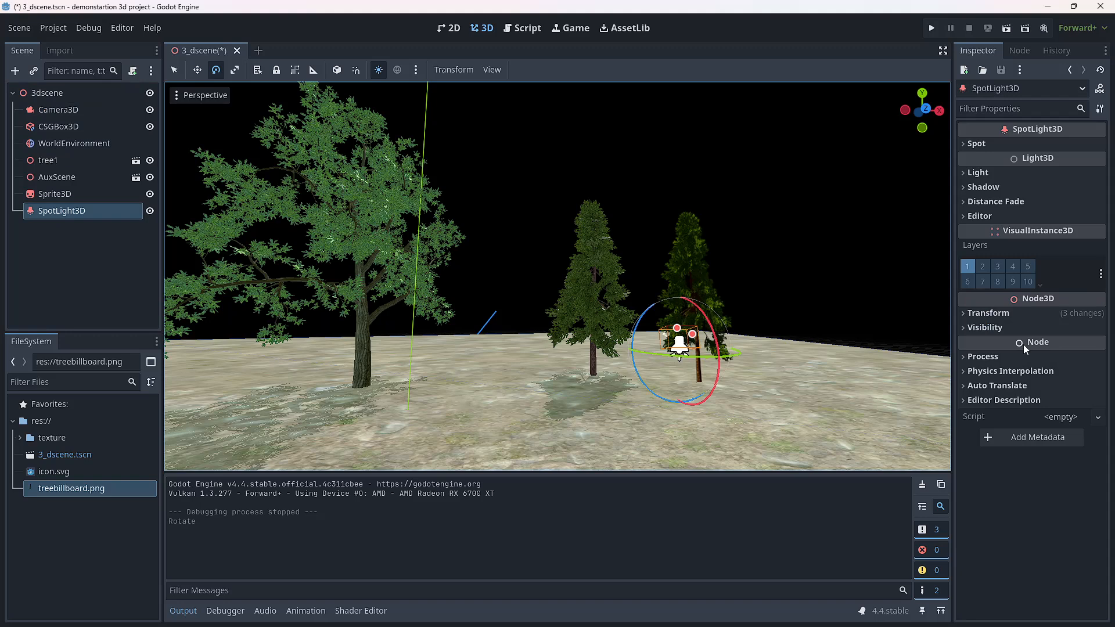
left_click(965, 174)
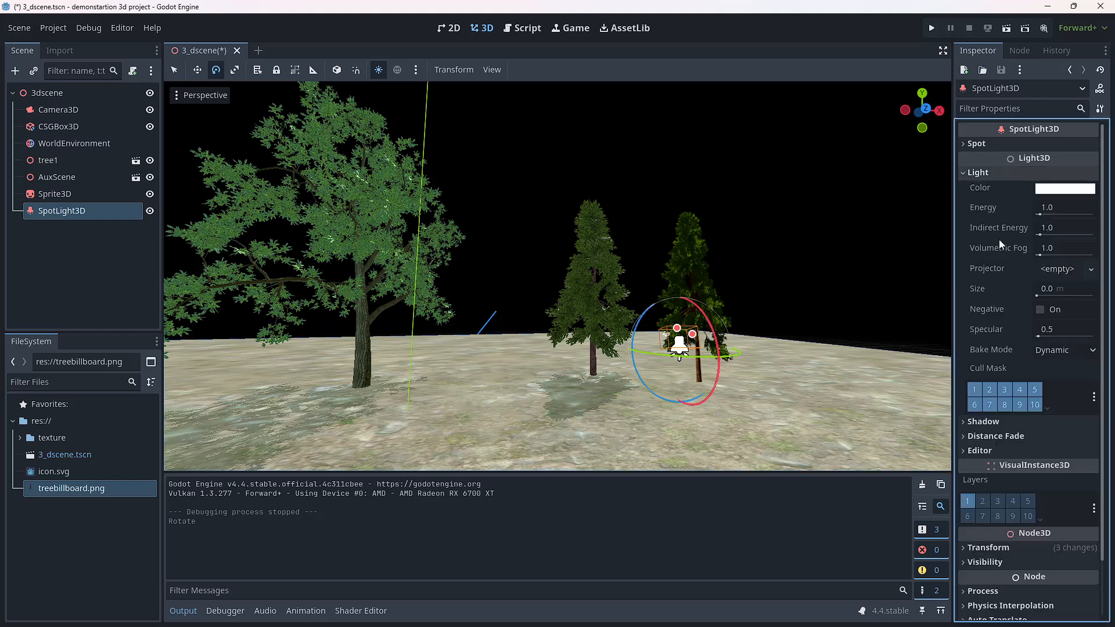
left_click_drag(1043, 214, 1051, 235)
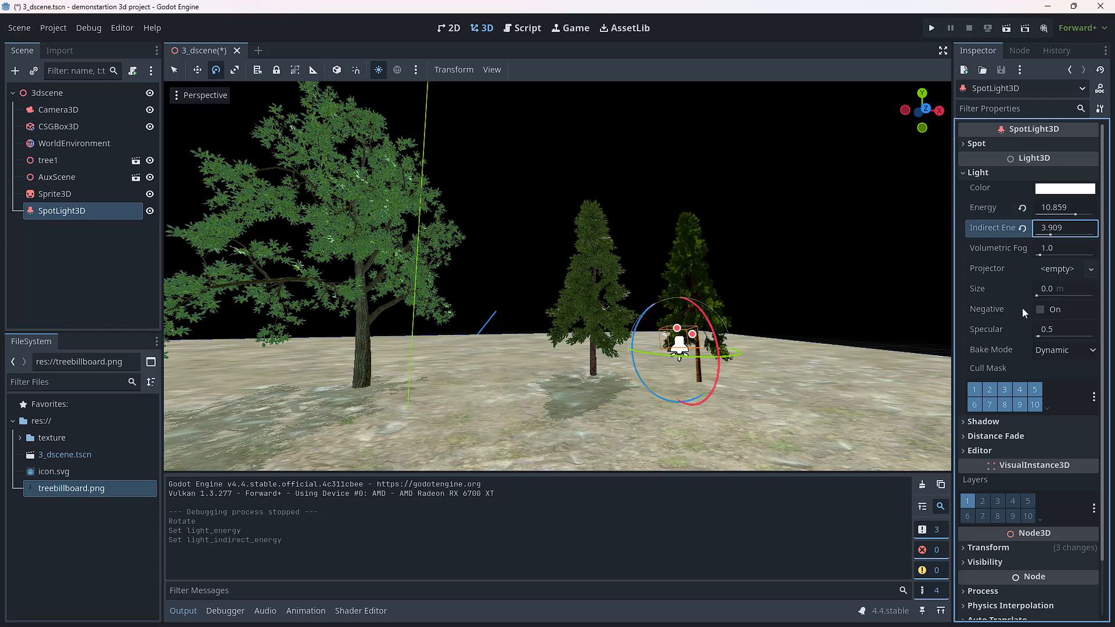
left_click_drag(1036, 296, 1055, 297)
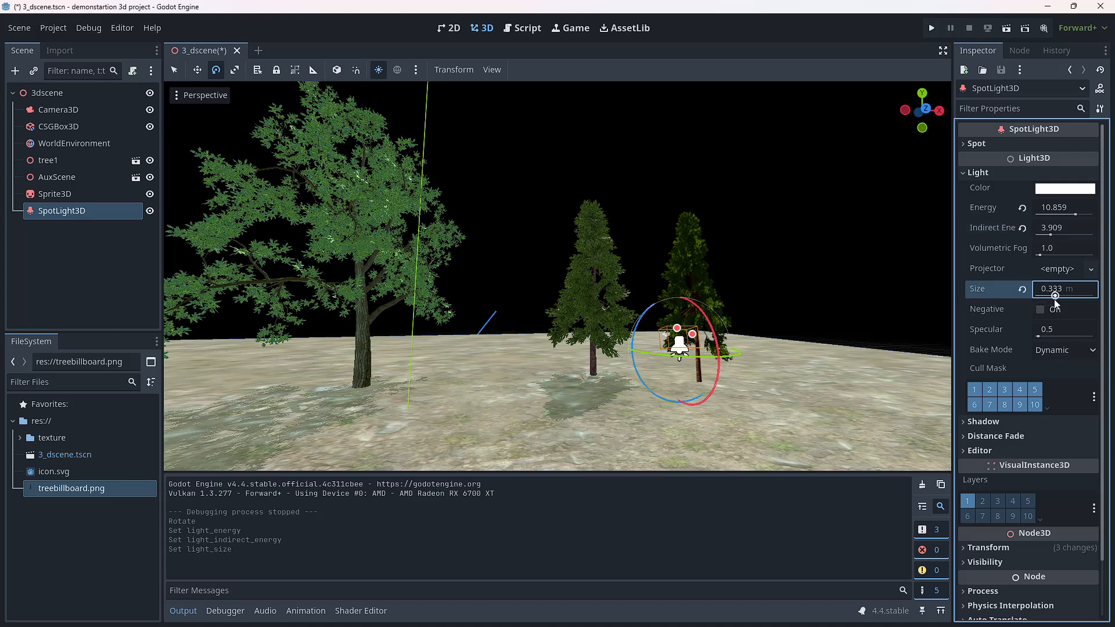
Step: Run the project to examine how the stronger spotlight affects the trees, and close the game window
left_click(933, 31)
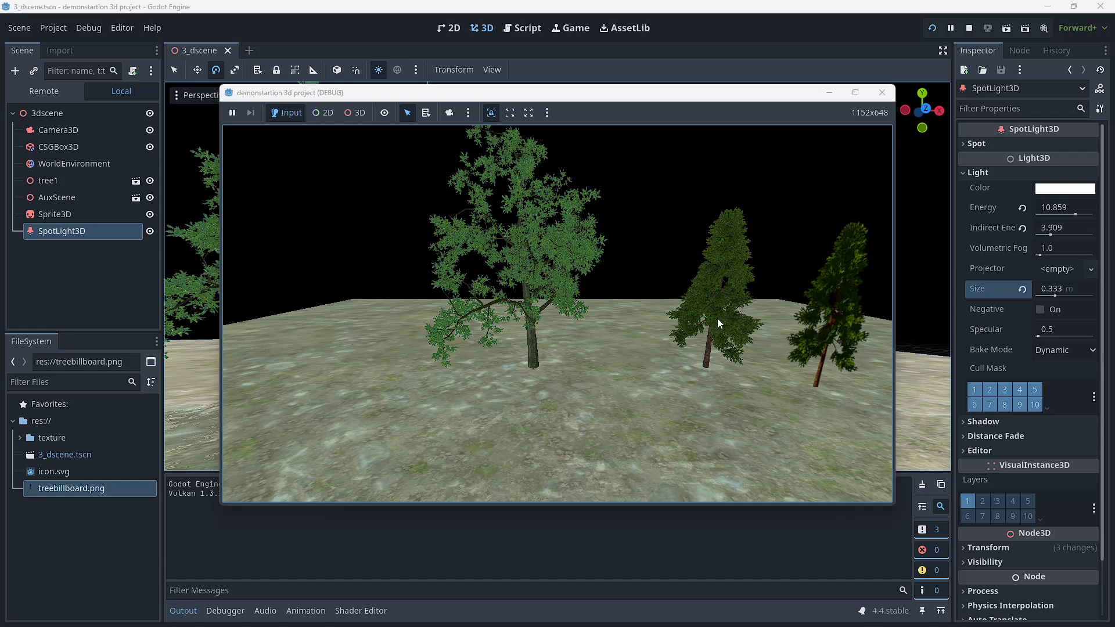
left_click(882, 92)
left_click(693, 270)
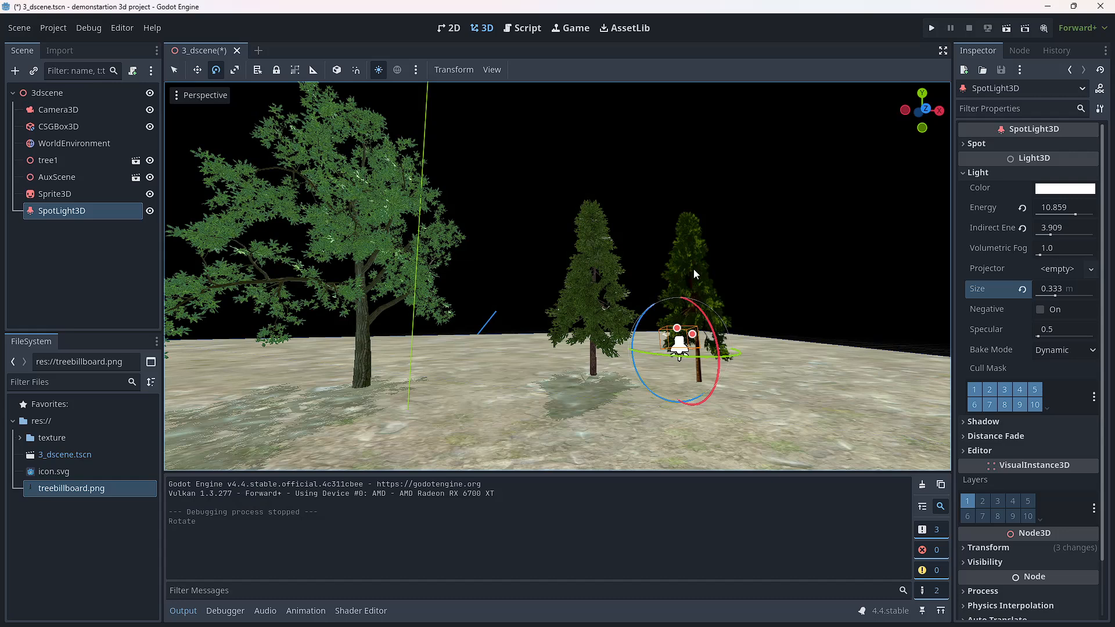
Step: Move the Sprite3D billboard tree back across the ground so it stands behind the pine model
left_click(43, 194)
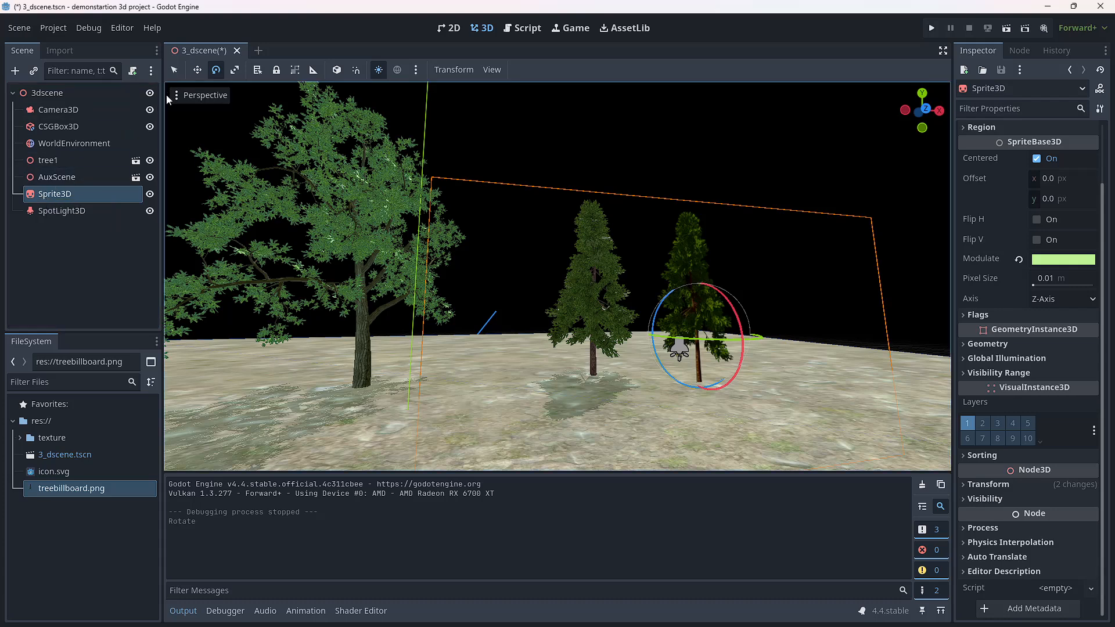
left_click(200, 71)
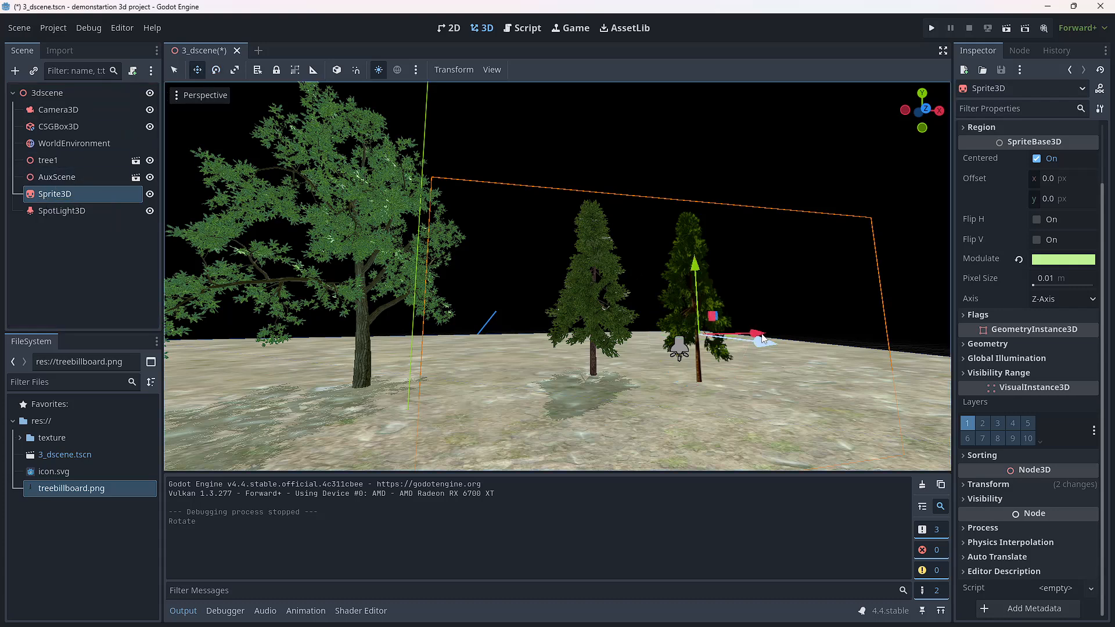
left_click_drag(760, 343, 645, 340)
Step: Bring the AuxScene pine model forward, well in front of the billboard tree, and check the spacing from several angles
left_click(56, 177)
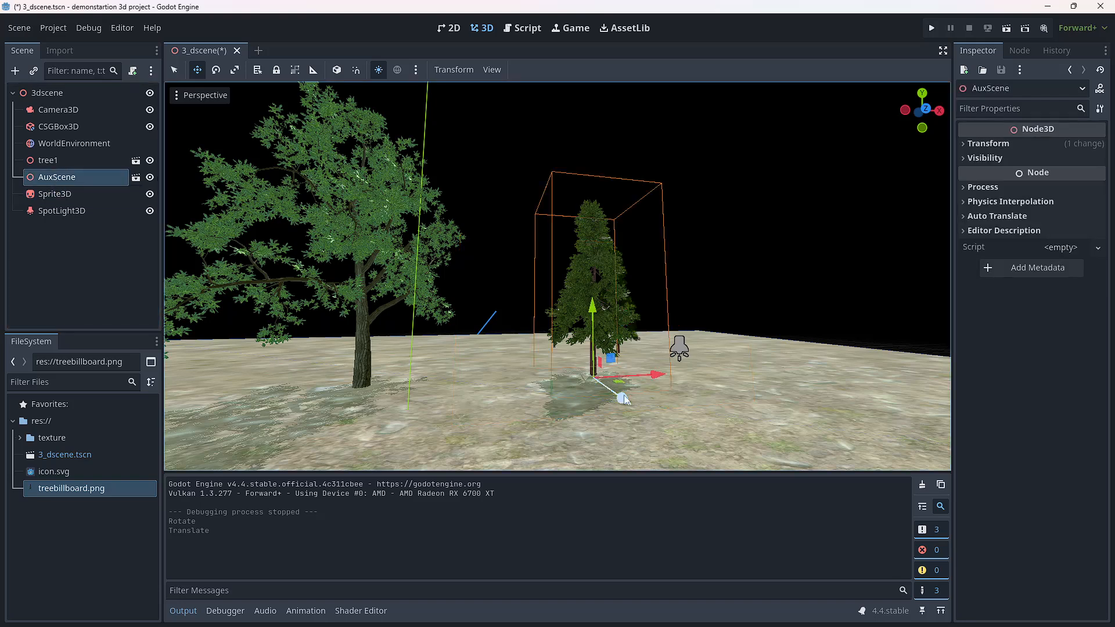
left_click_drag(623, 395, 587, 413)
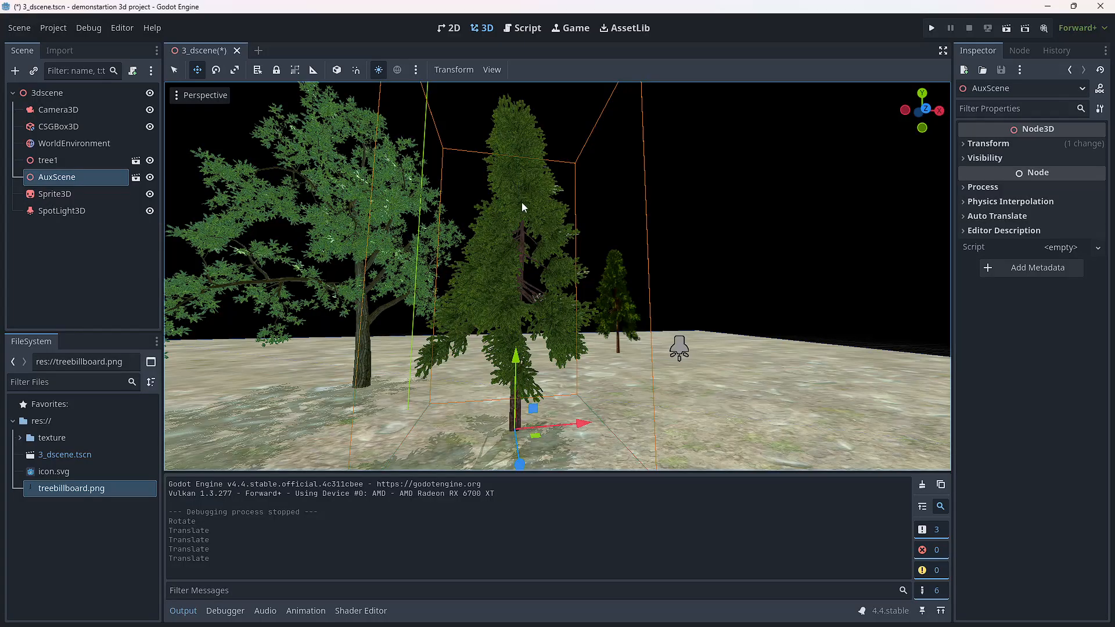
middle_click_drag(513, 214, 224, 208)
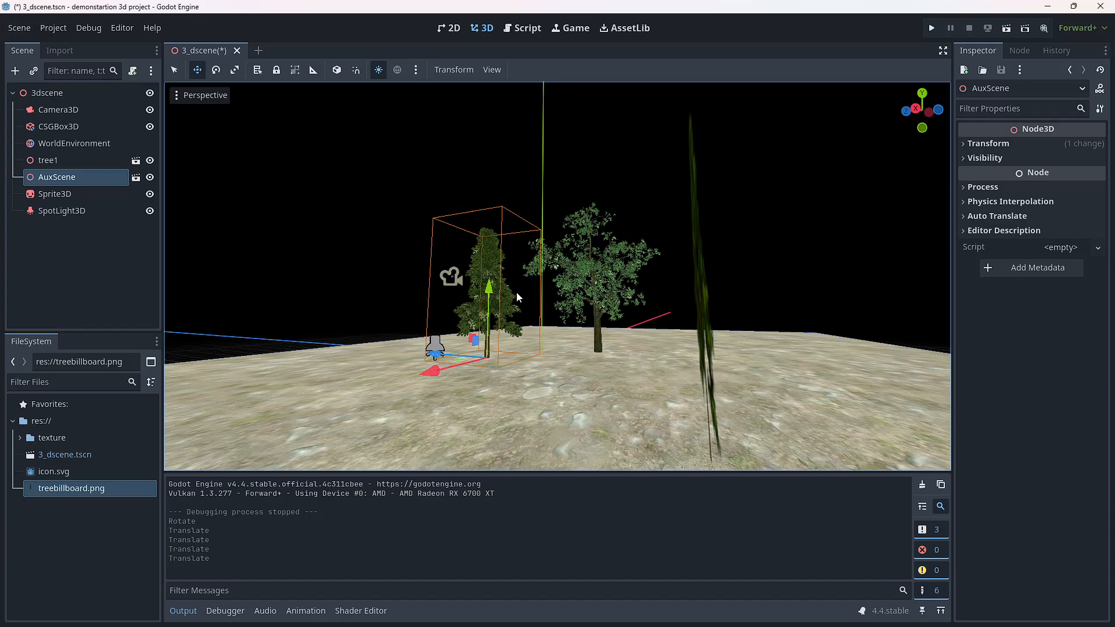
middle_click_drag(408, 295, 679, 365)
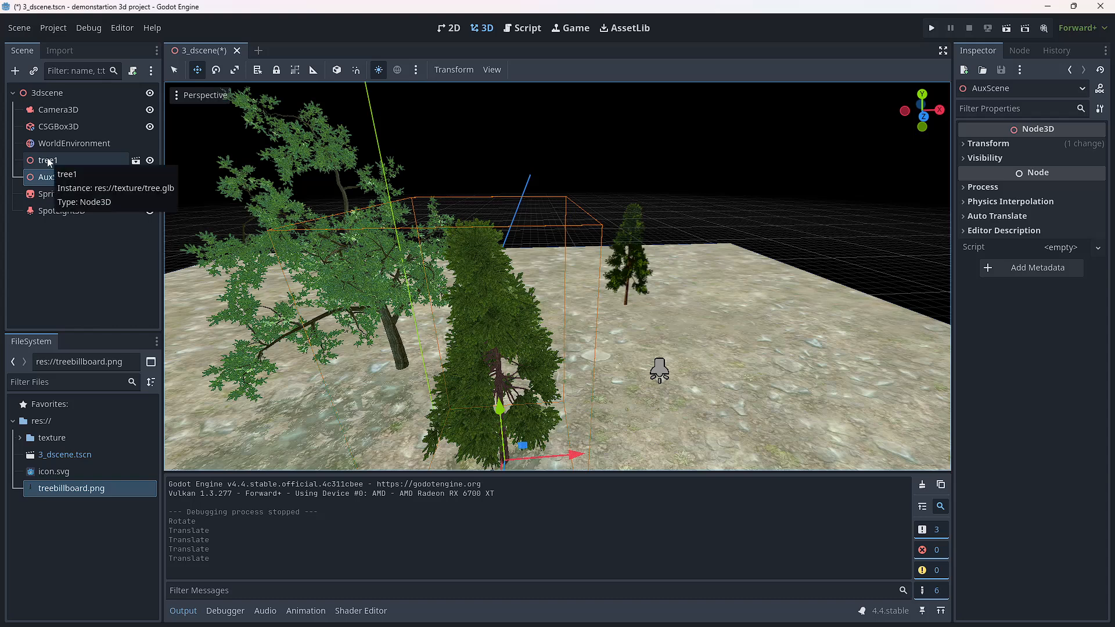
Step: Push the Sprite3D billboard tree farther back to the ground's far edge, run the project to check it, and close the game window
left_click(51, 199)
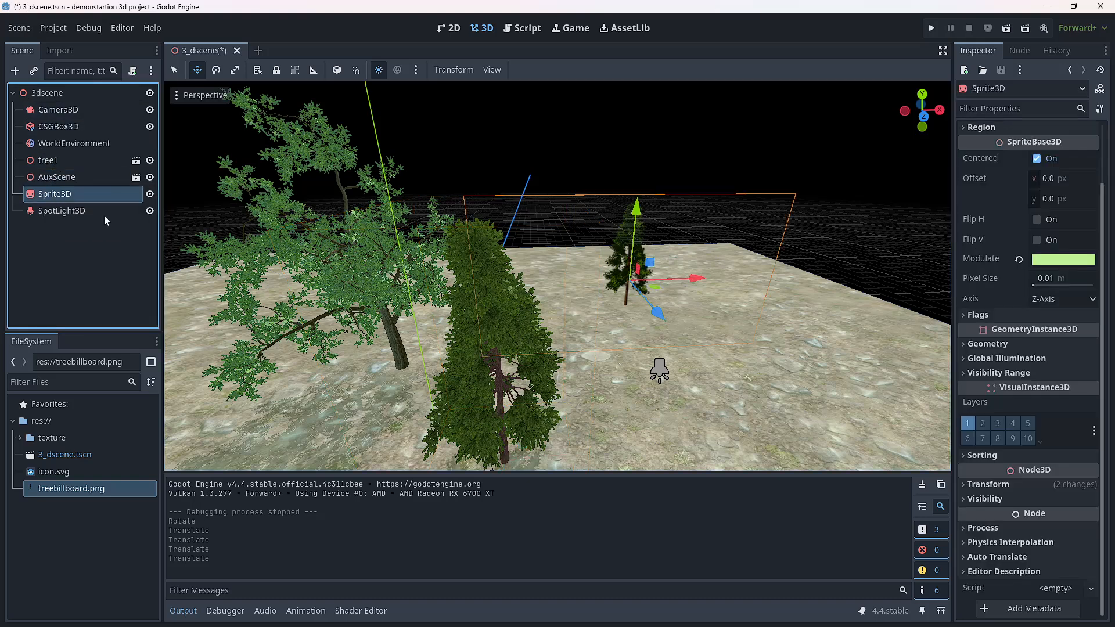
left_click_drag(662, 321, 631, 258)
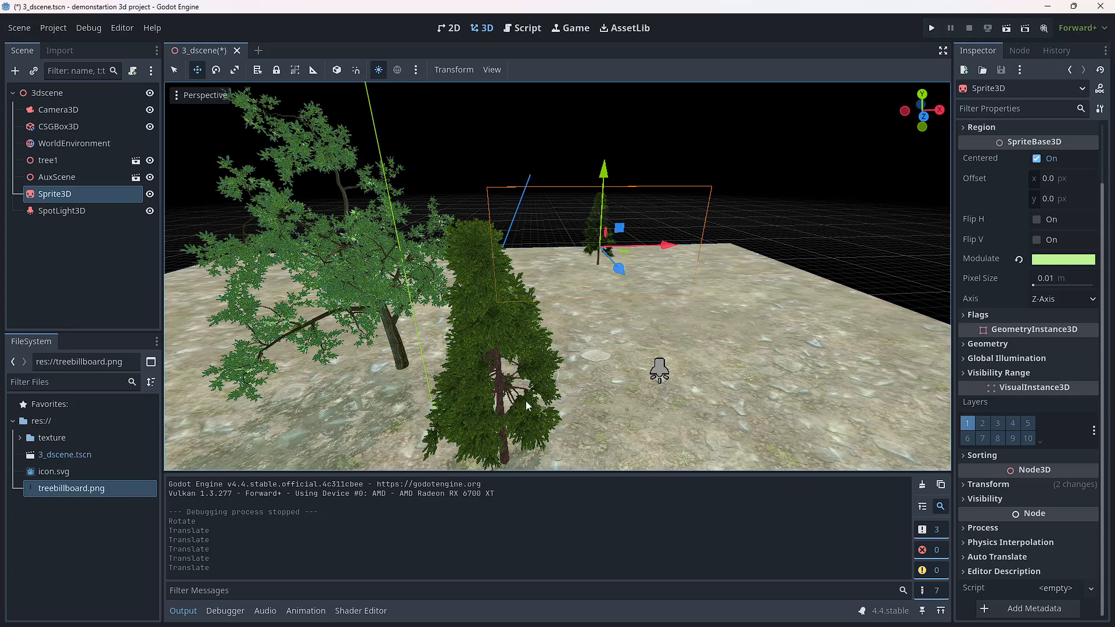
middle_click_drag(525, 401, 525, 355)
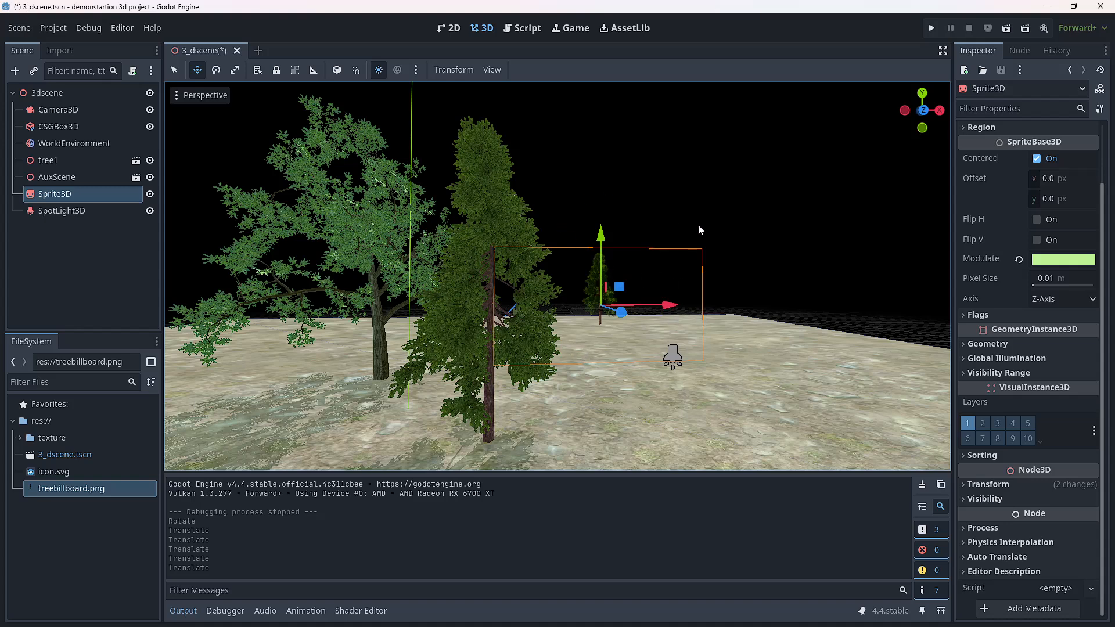
left_click(928, 30)
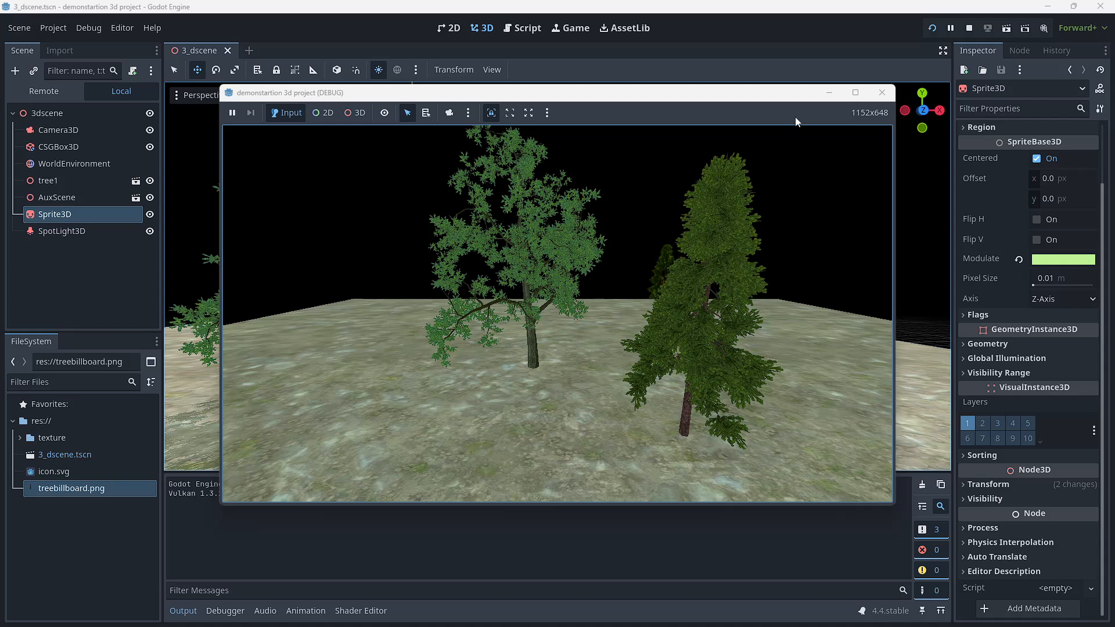
left_click(882, 92)
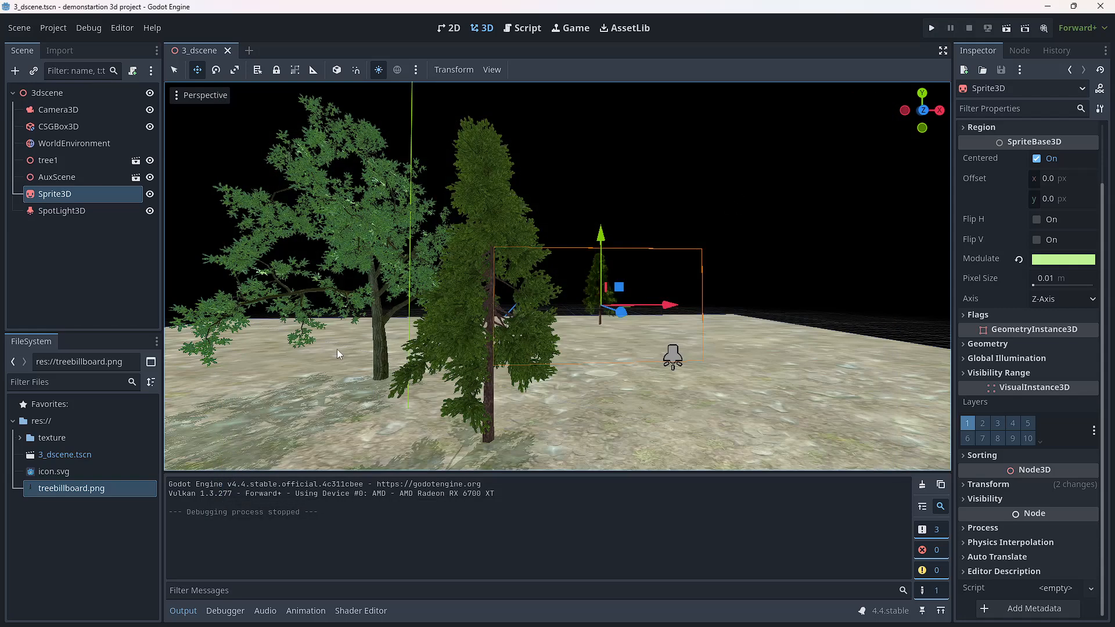
Step: Move the AuxScene pine sideways along X, clear of the billboard tree, run the project to check it, and close the game window
left_click(58, 181)
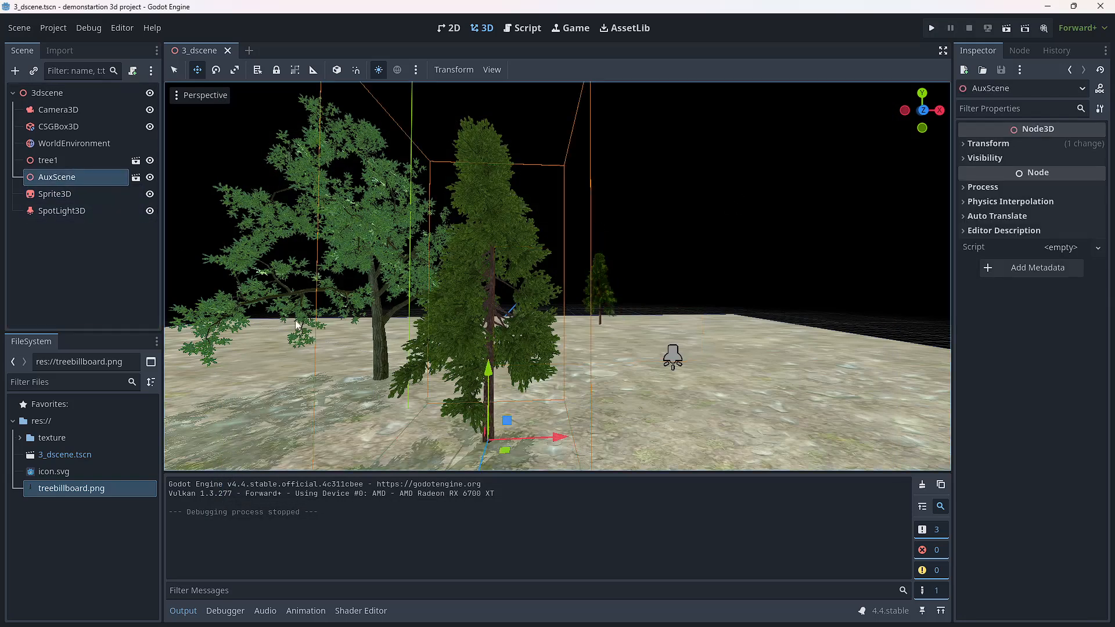
left_click_drag(556, 445, 821, 428)
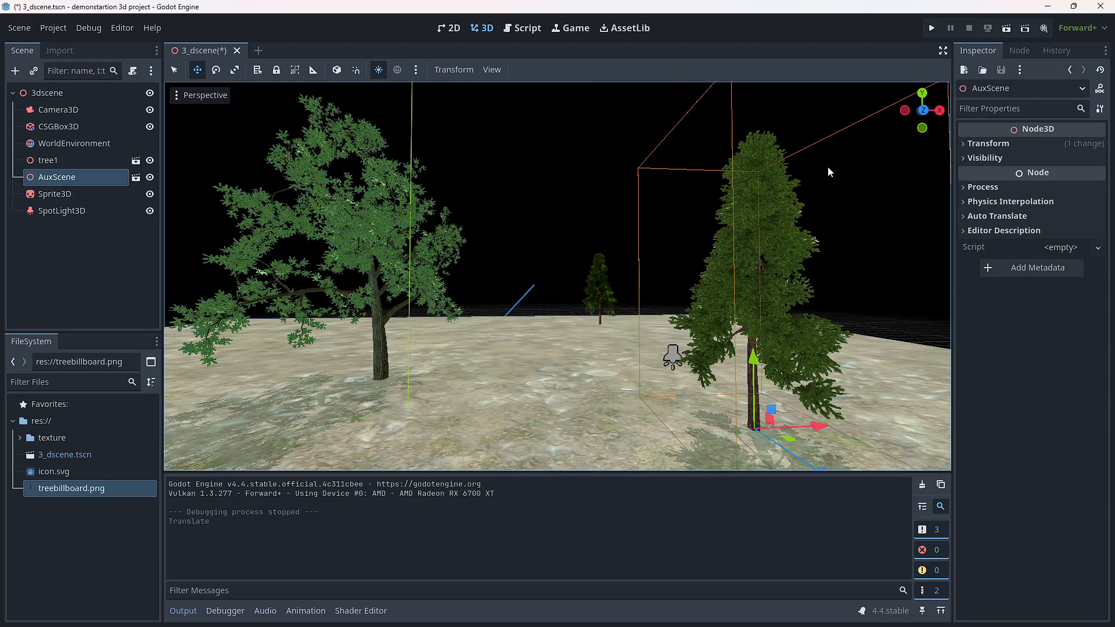
left_click(931, 28)
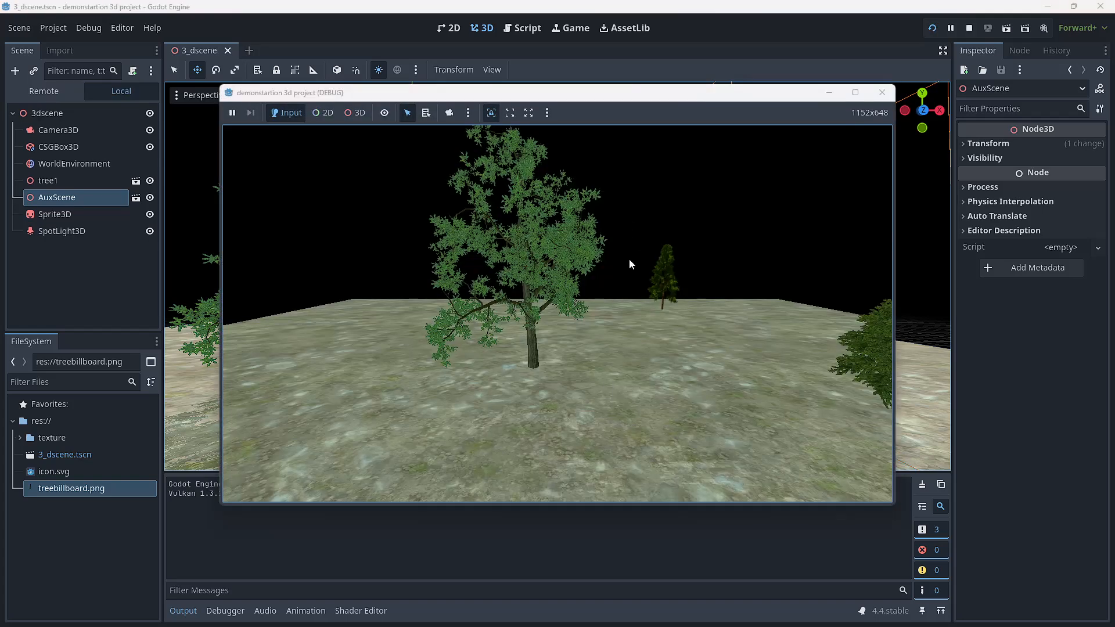
left_click(882, 92)
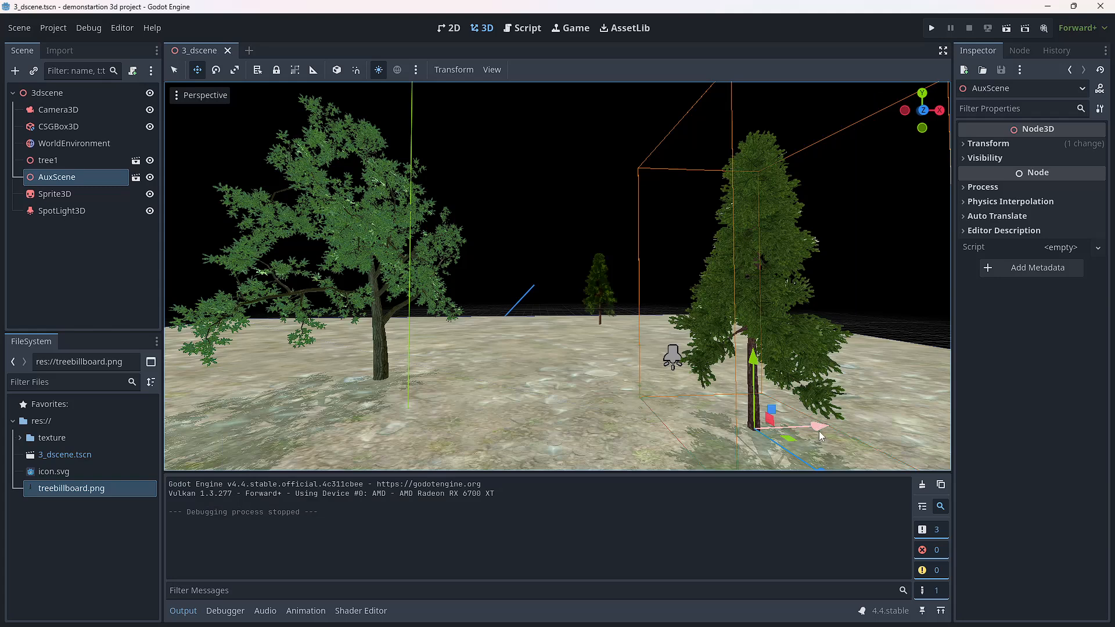
Step: Shift the AuxScene pine partway back along X toward the large tree, and run the project to check its framing
left_click_drag(820, 428, 752, 428)
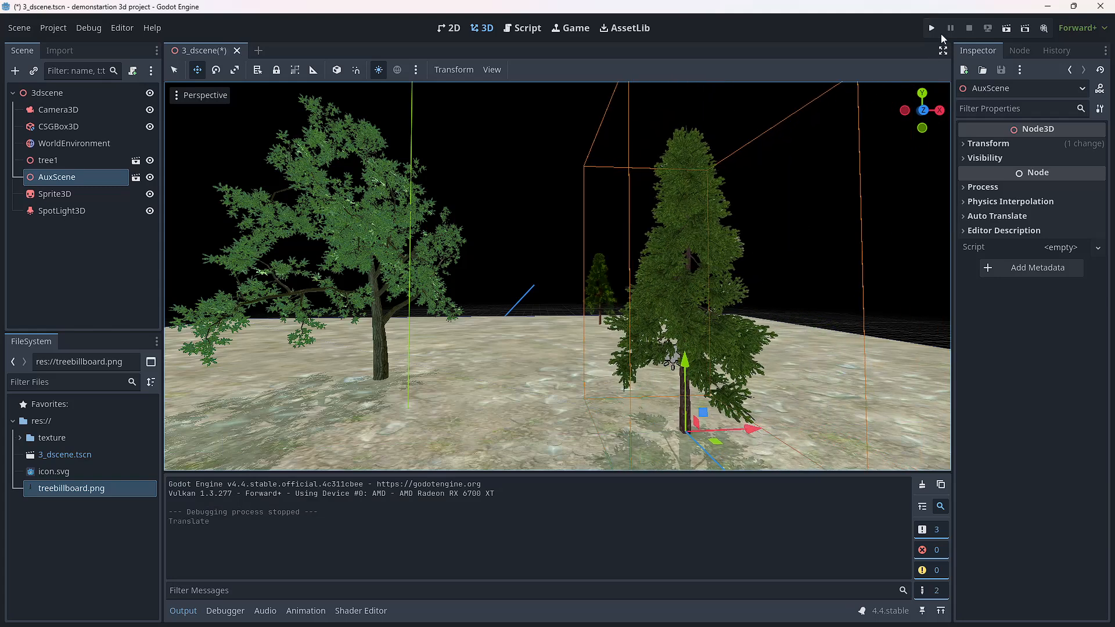
left_click(931, 28)
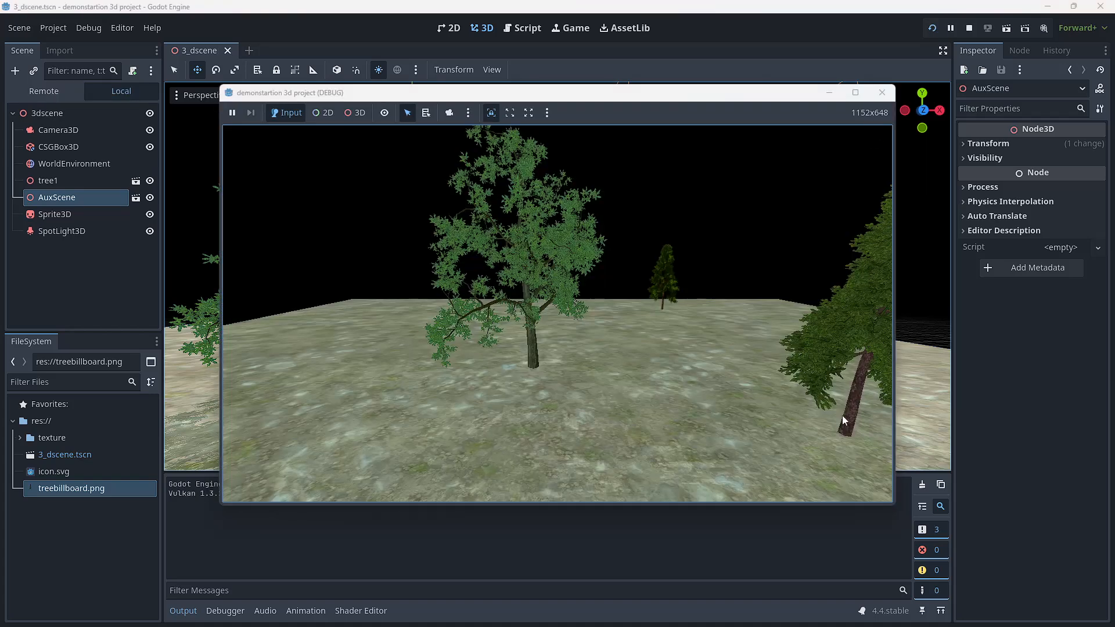